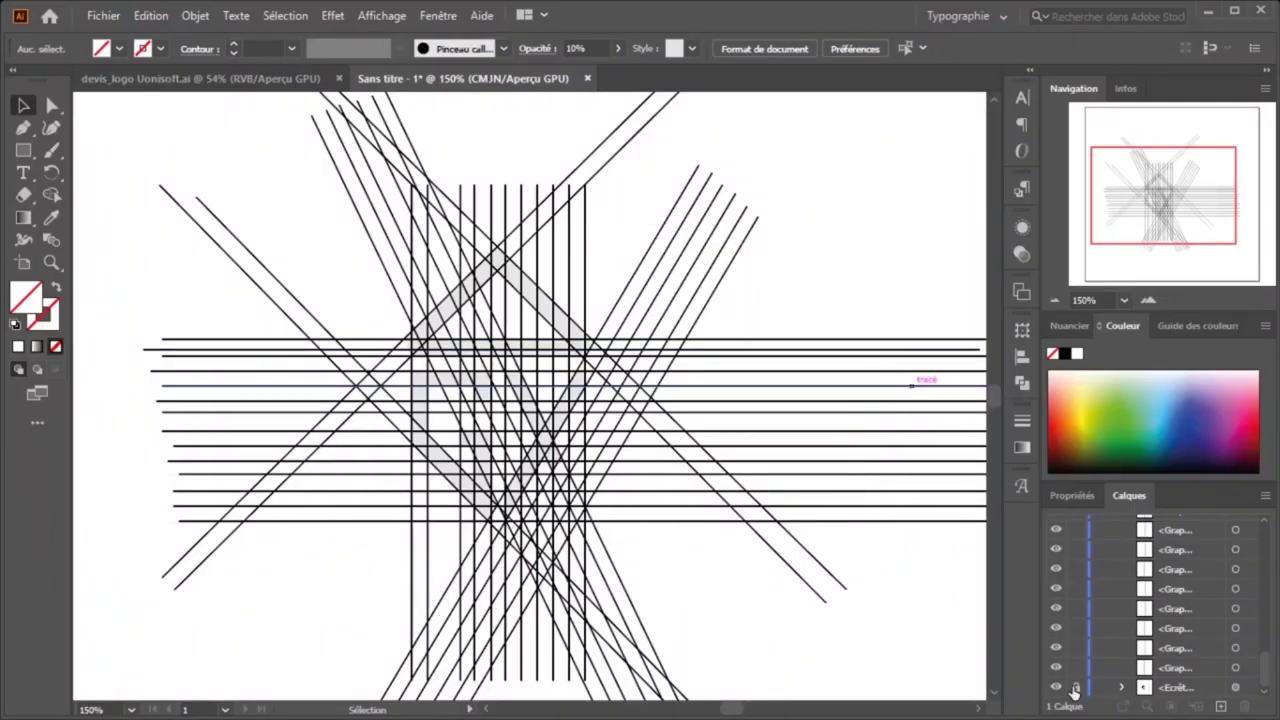
Select all the construction grid lines and return to the Selection tool
key(a)
key(ctrl+a)
key(v)
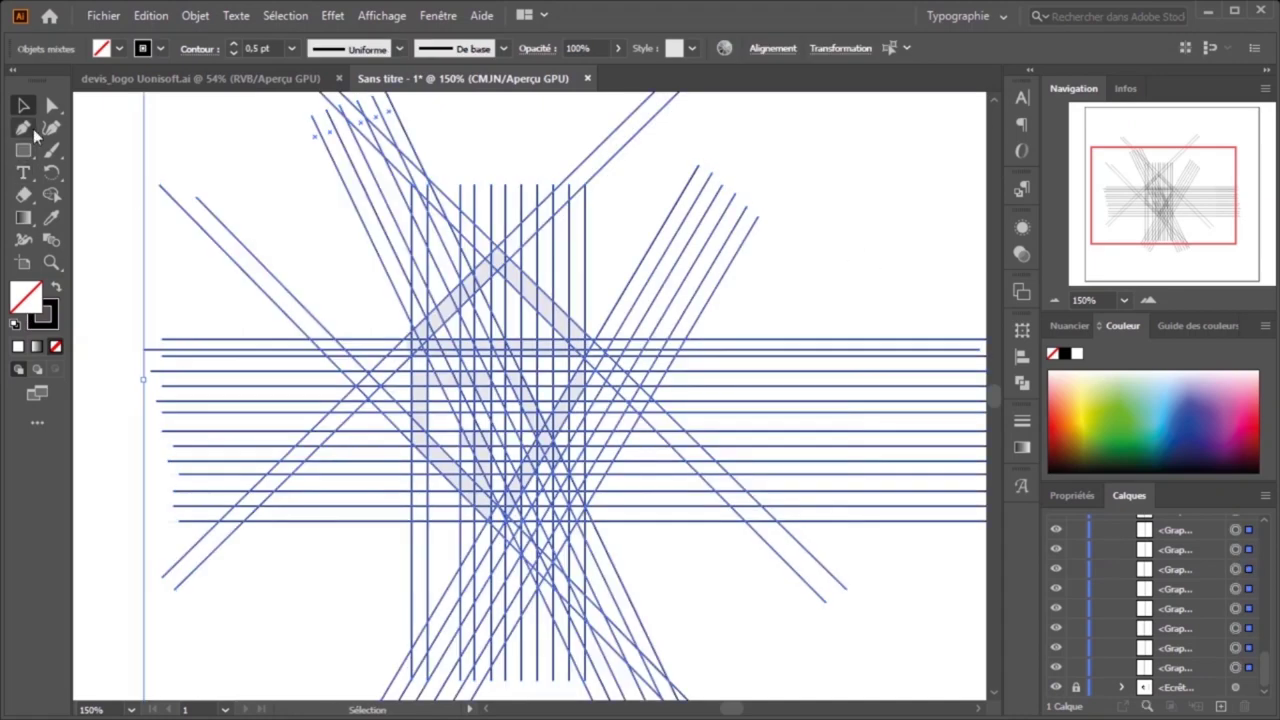
With Shape Builder and a black fill, merge the G's top bar and left side
click(51, 195)
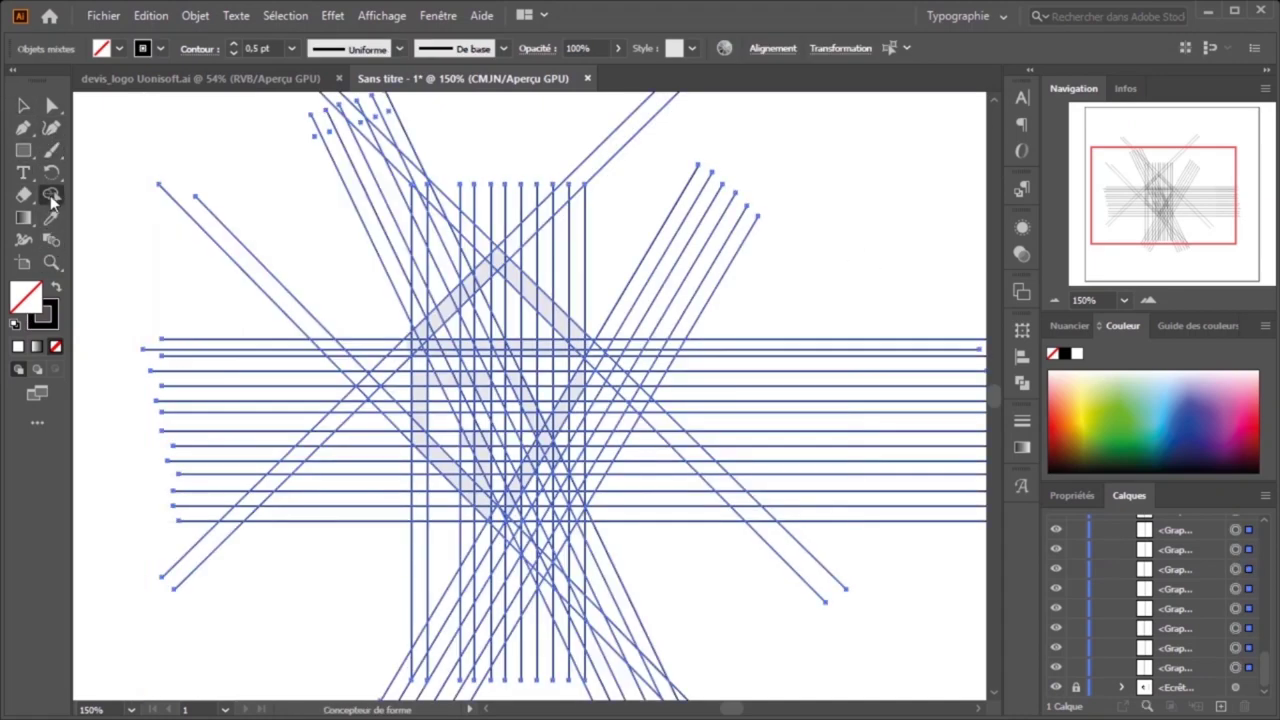
scroll(700, 363, up, 1)
scroll(700, 363, up, 1)
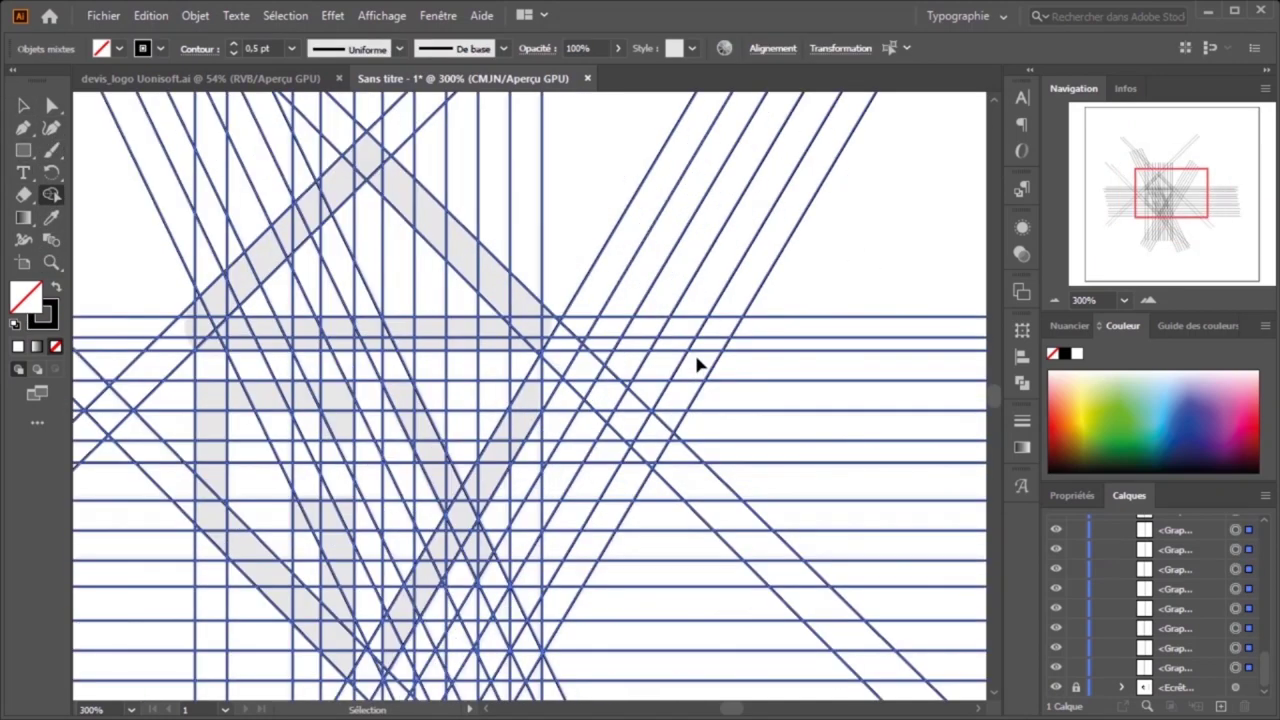
scroll(700, 363, down, 1)
drag(419, 372, 551, 286)
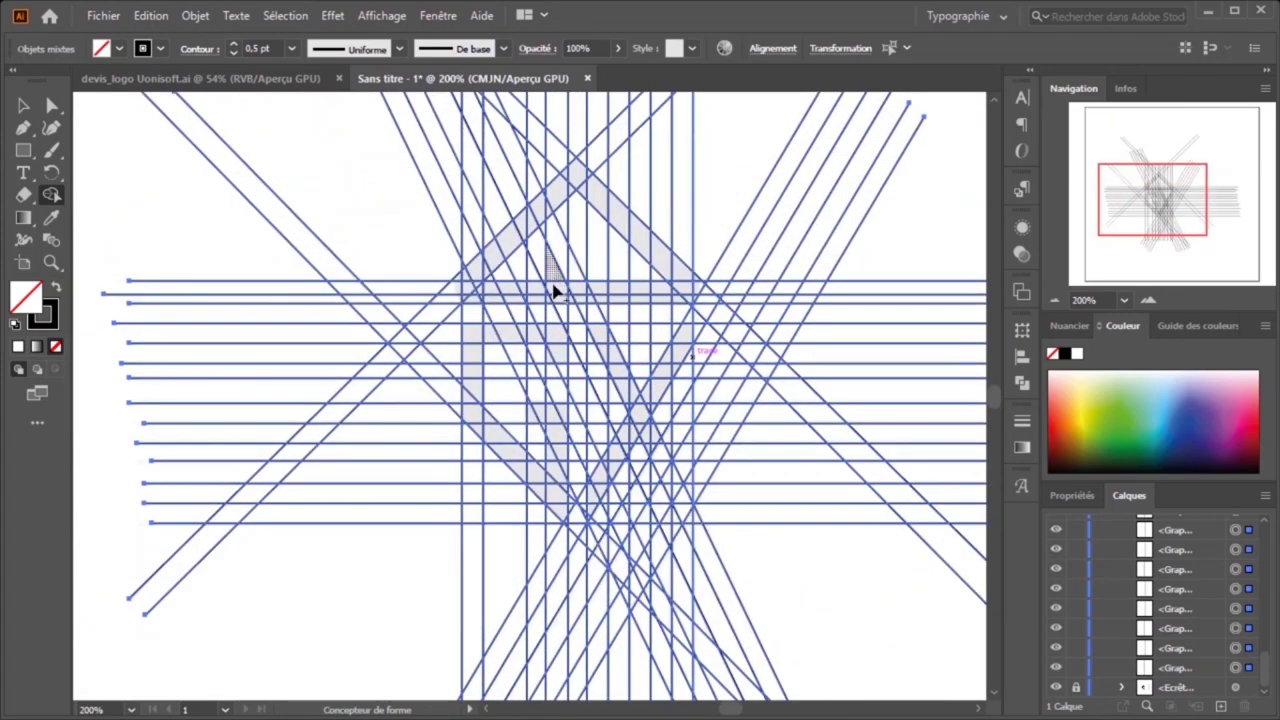
click(120, 48)
click(52, 80)
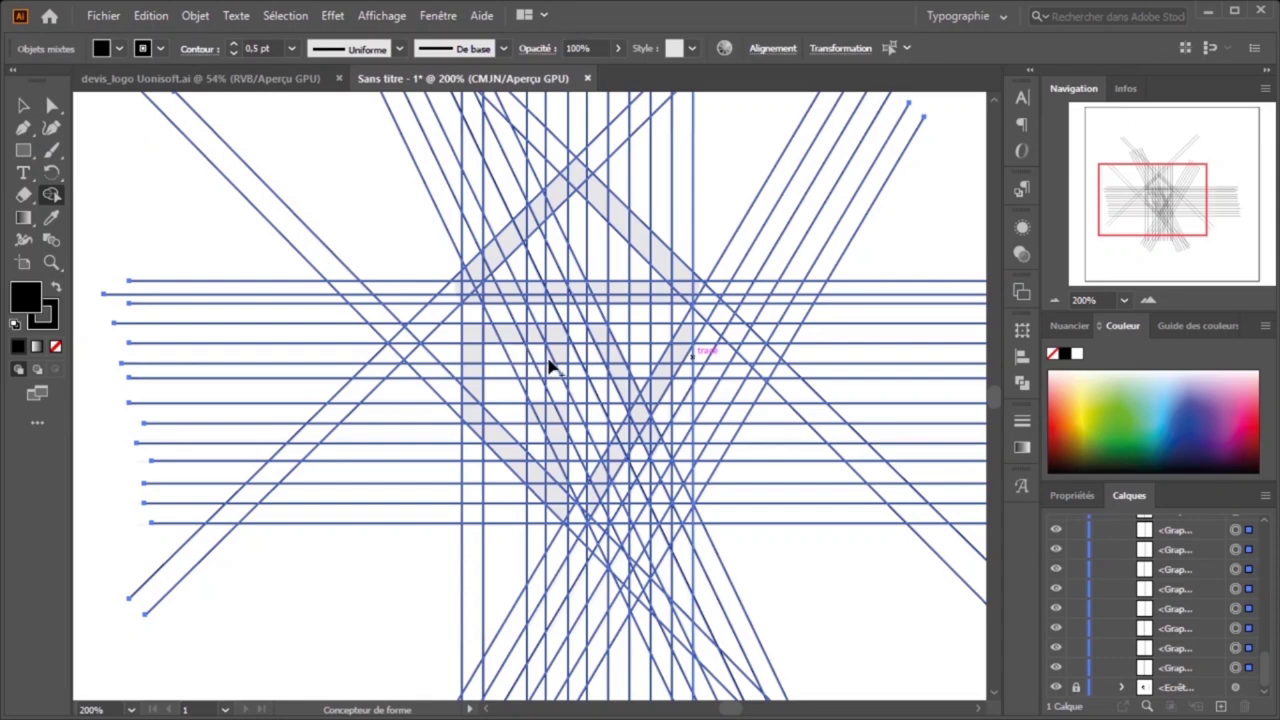
mouse_move(558, 337)
mouse_down()
mouse_move(470, 416)
mouse_move(563, 520)
mouse_up()
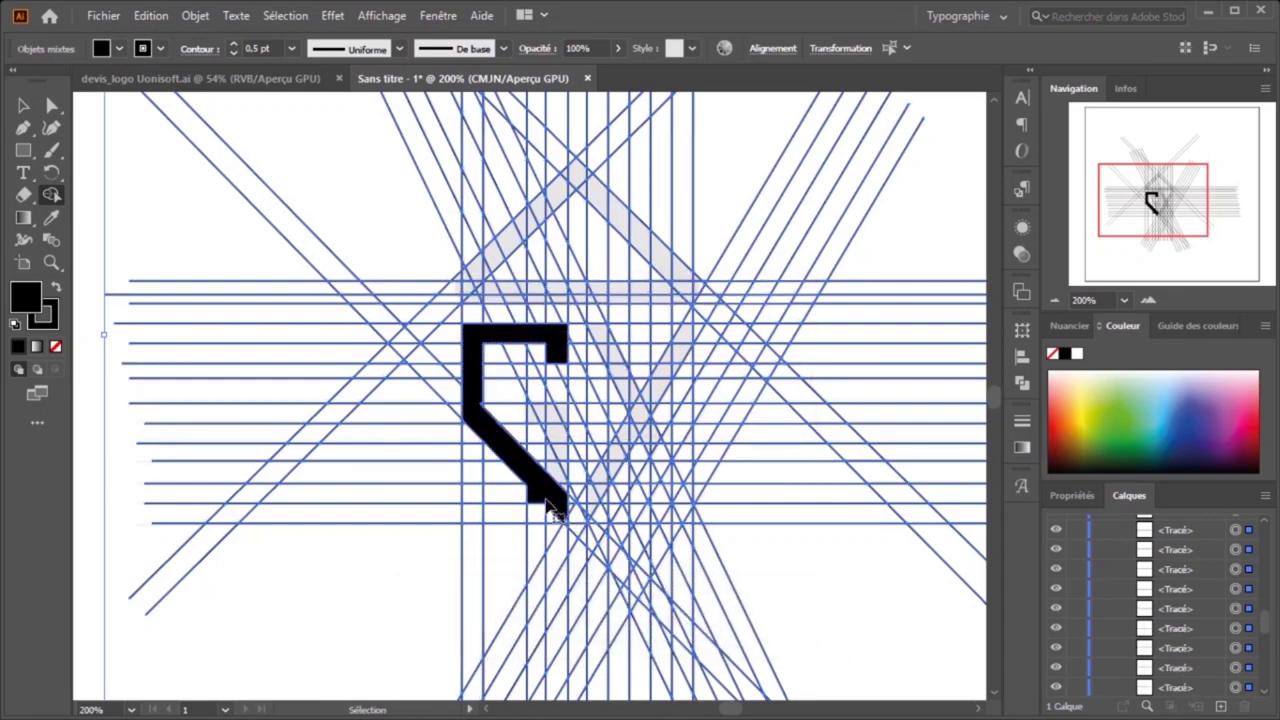
Add the right vertical strip, lower tip and inner crossbar to the black G
scroll(552, 508, up, 1)
scroll(550, 506, down, 3)
scroll(555, 600, up, 2)
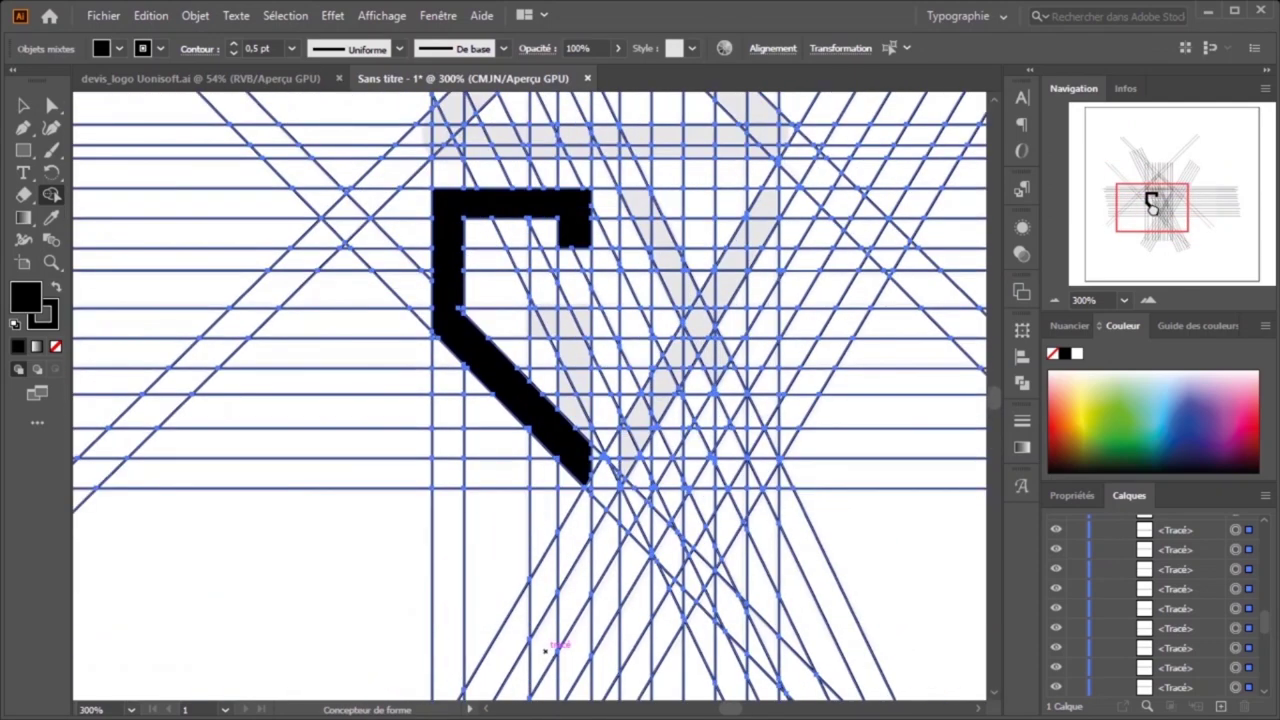
scroll(545, 520, up, 1)
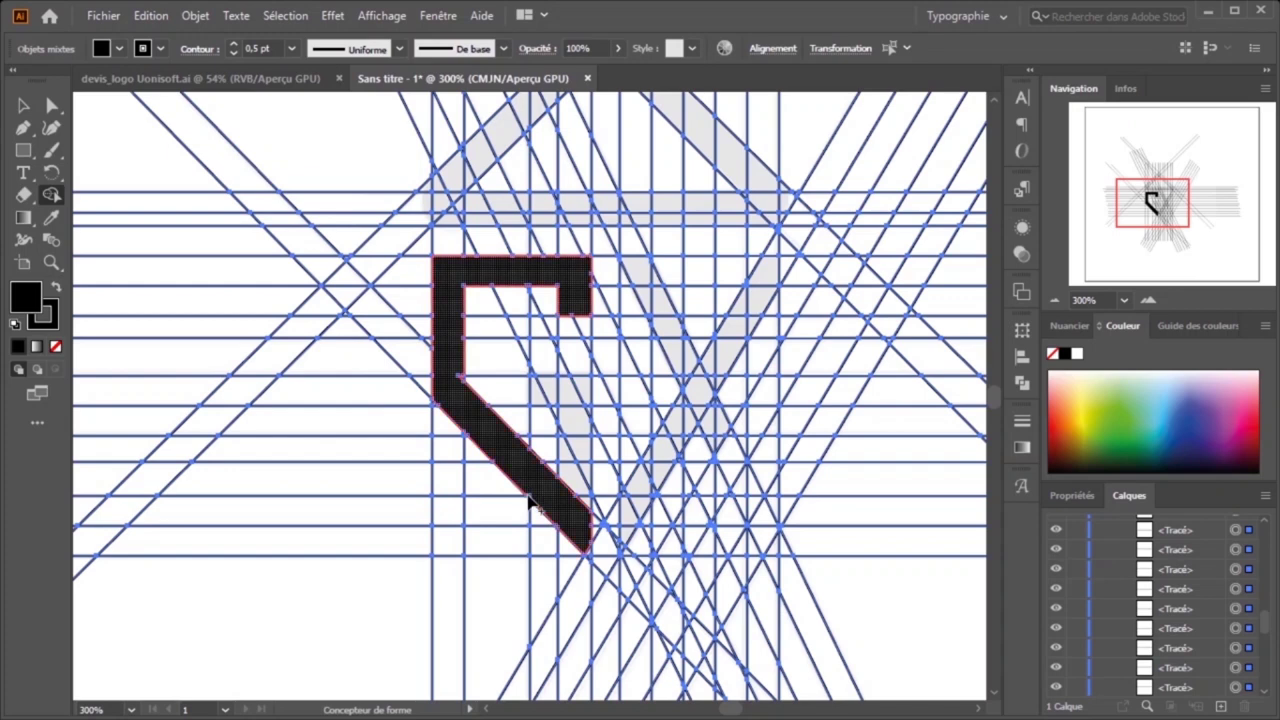
drag(583, 395, 574, 491)
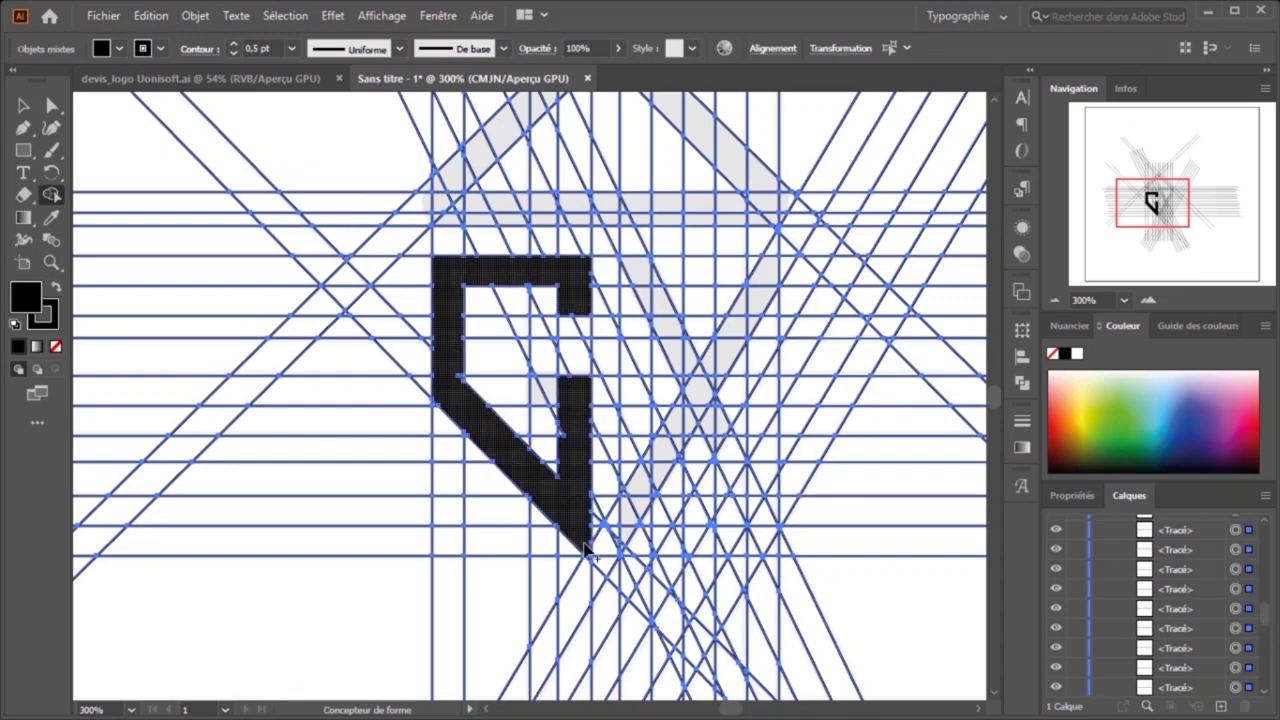
drag(586, 545, 590, 578)
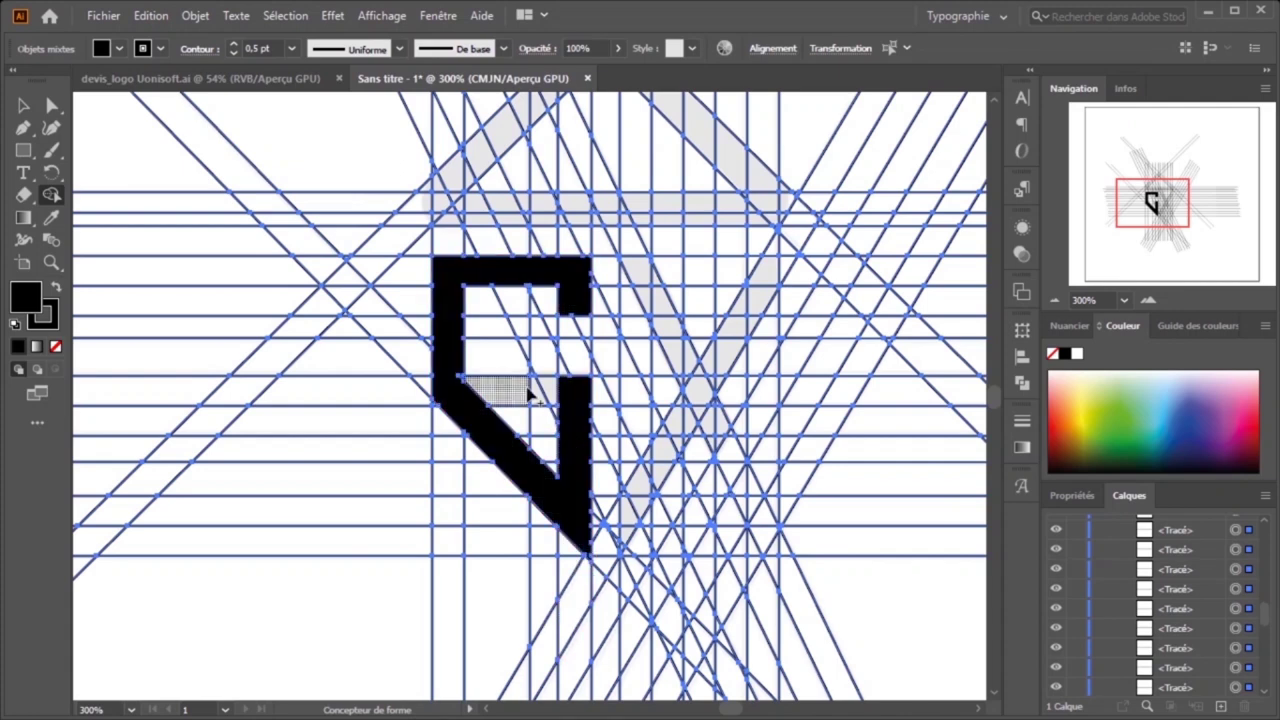
drag(537, 394, 590, 412)
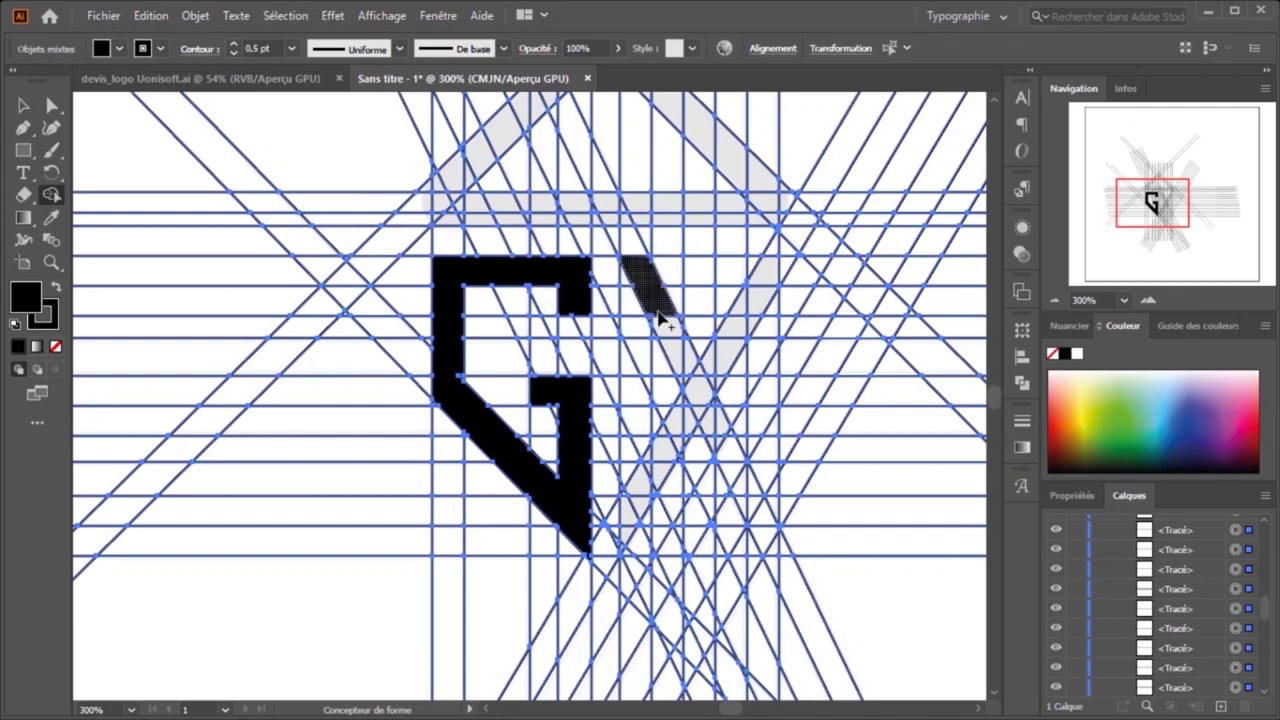
Merge the X's diagonal strips and arms into one solid black X beside the G
drag(658, 318, 688, 380)
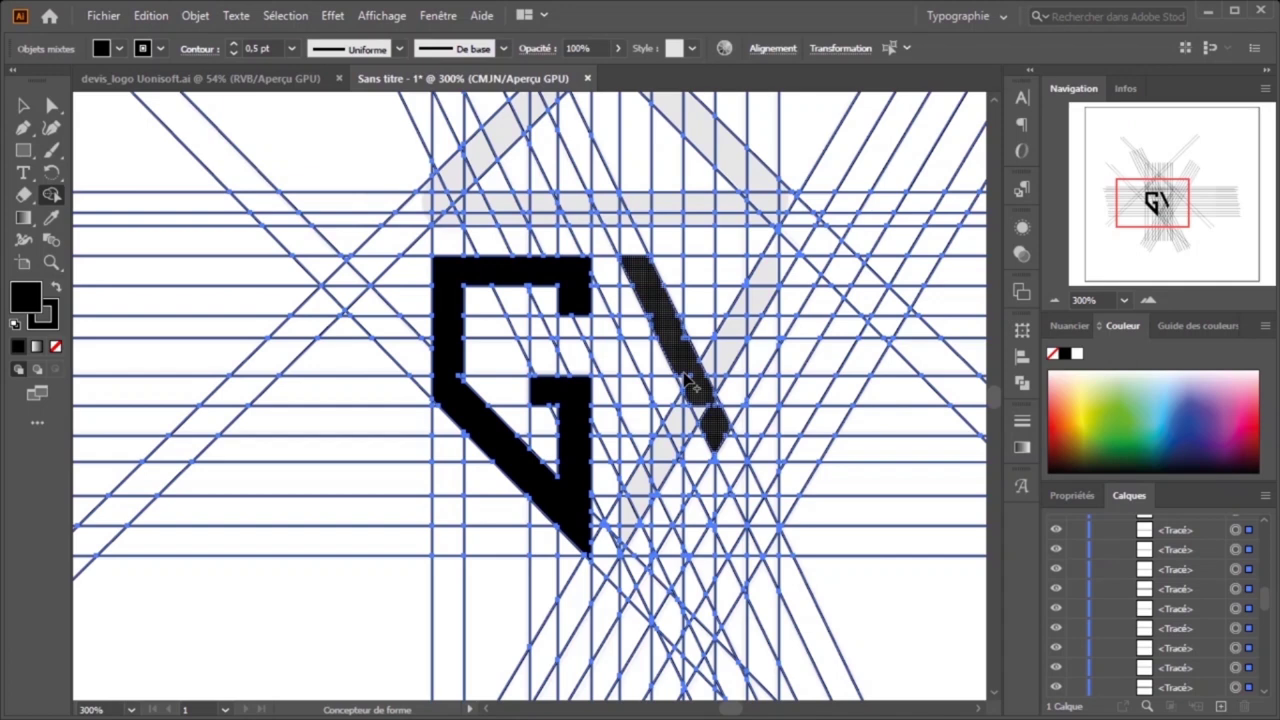
drag(688, 382, 660, 352)
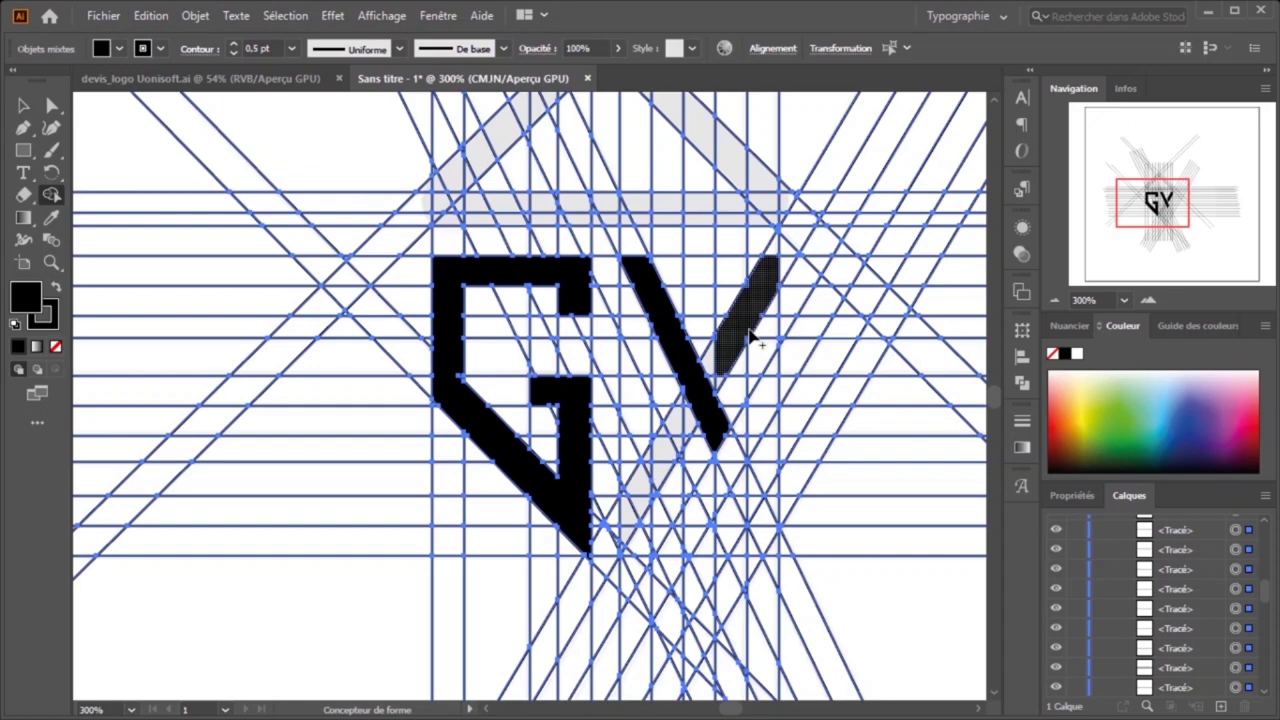
drag(750, 337, 620, 530)
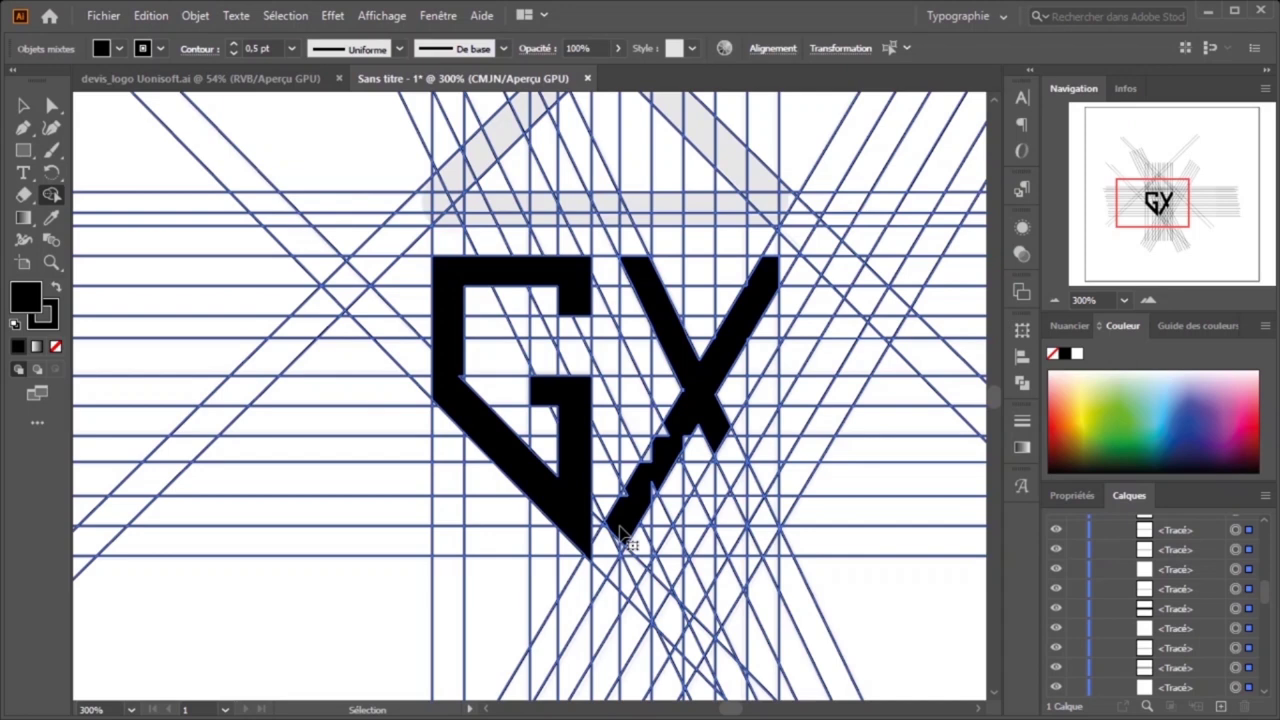
mouse_move(620, 532)
mouse_down()
mouse_move(657, 458)
mouse_move(663, 480)
mouse_up()
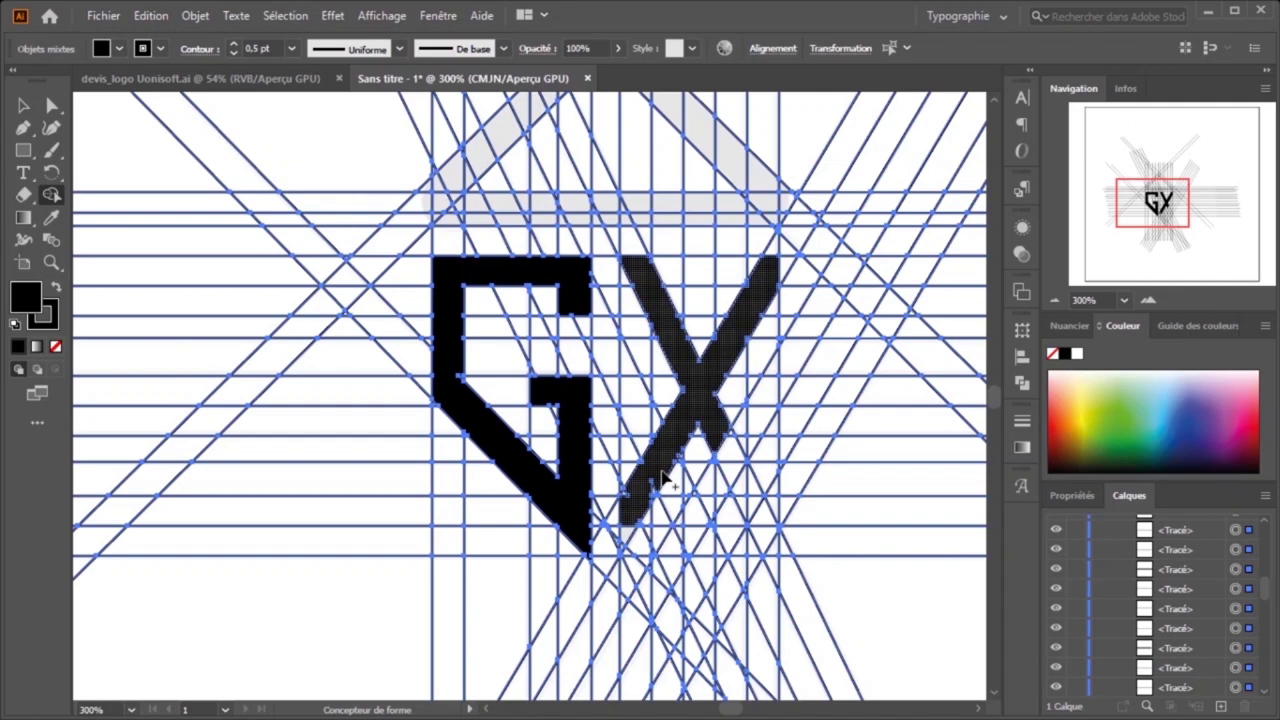
mouse_move(662, 472)
mouse_down()
mouse_move(636, 481)
mouse_move(622, 556)
mouse_up()
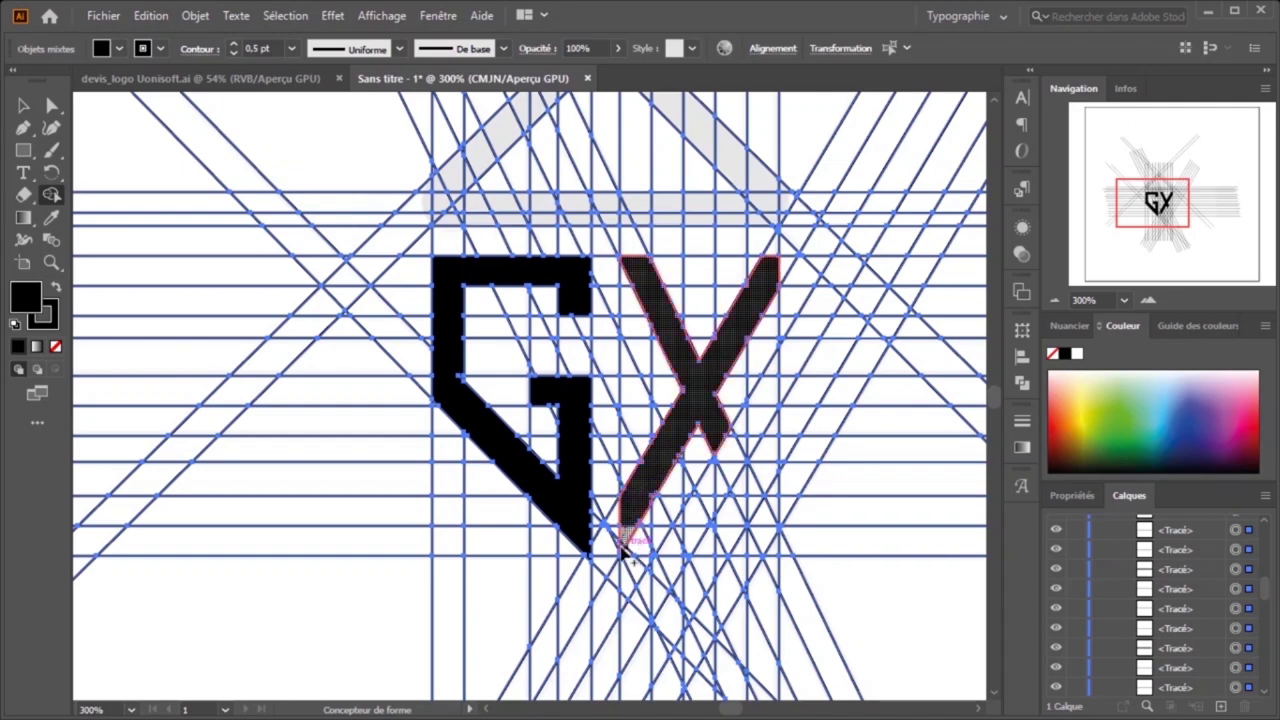
mouse_move(1150, 203)
mouse_down()
mouse_move(1163, 203)
mouse_move(1145, 185)
mouse_up()
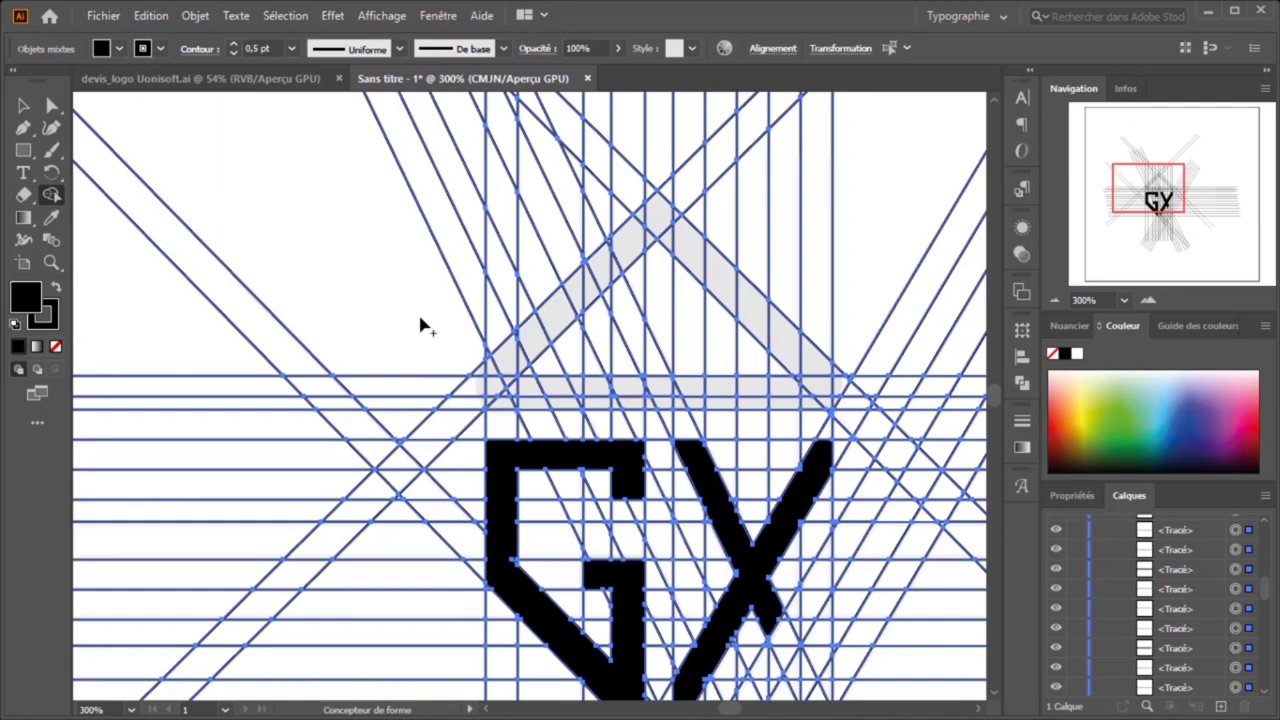
drag(23, 150, 97, 172)
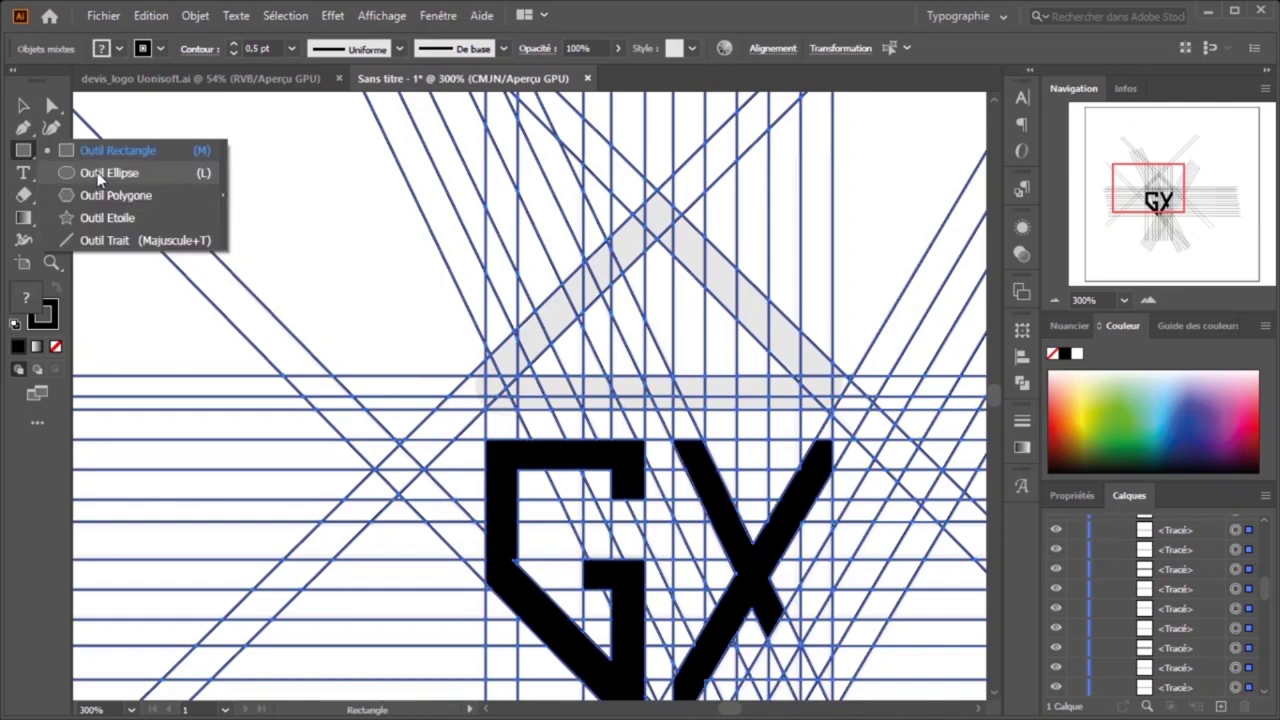
Draw a circle at the roof's right corner and place a copy at the left corner
click(97, 172)
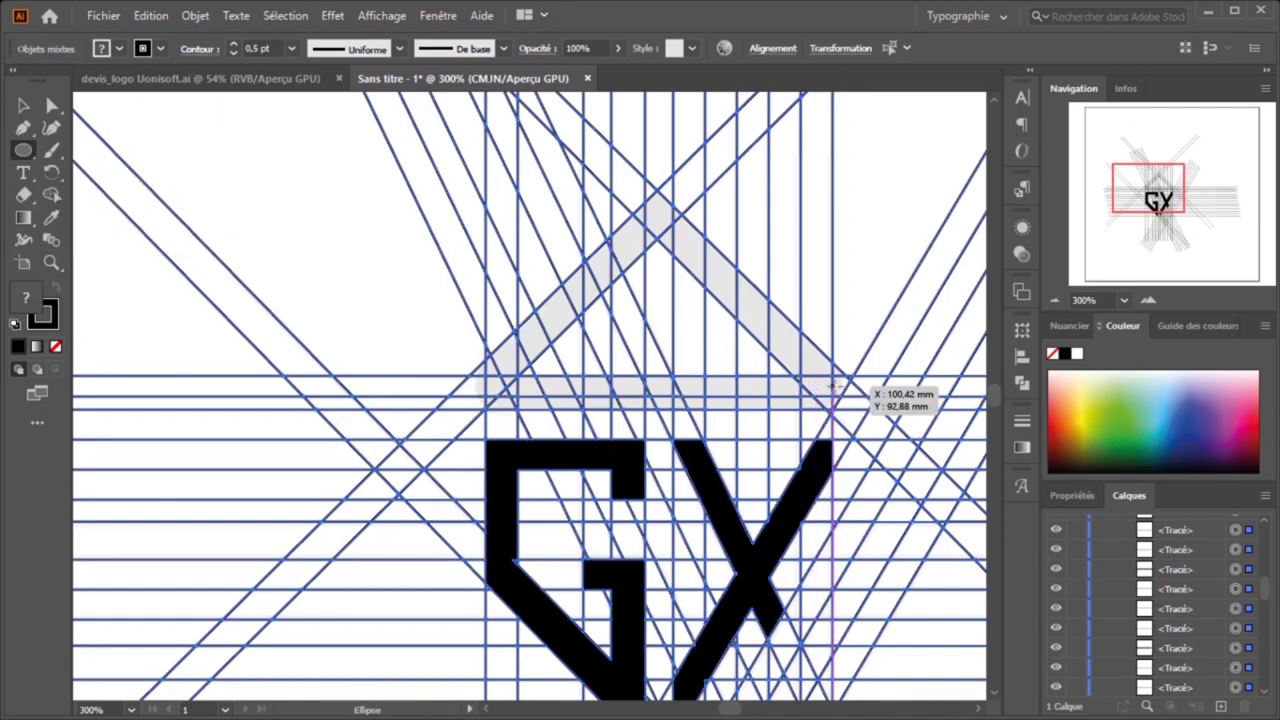
drag(832, 386, 880, 432)
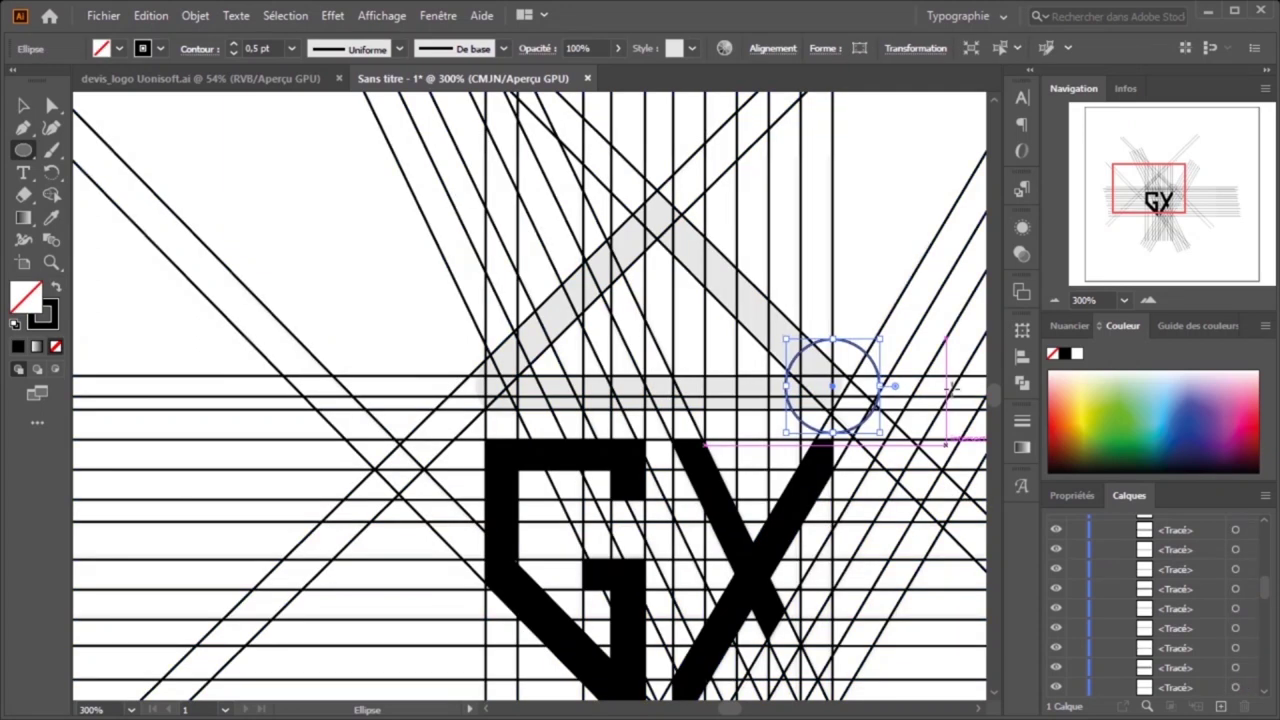
key(v)
mouse_move(792, 362)
mouse_down()
mouse_move(754, 348)
mouse_move(757, 288)
mouse_move(756, 370)
mouse_up()
alt+drag(756, 370, 479, 367)
click(193, 210)
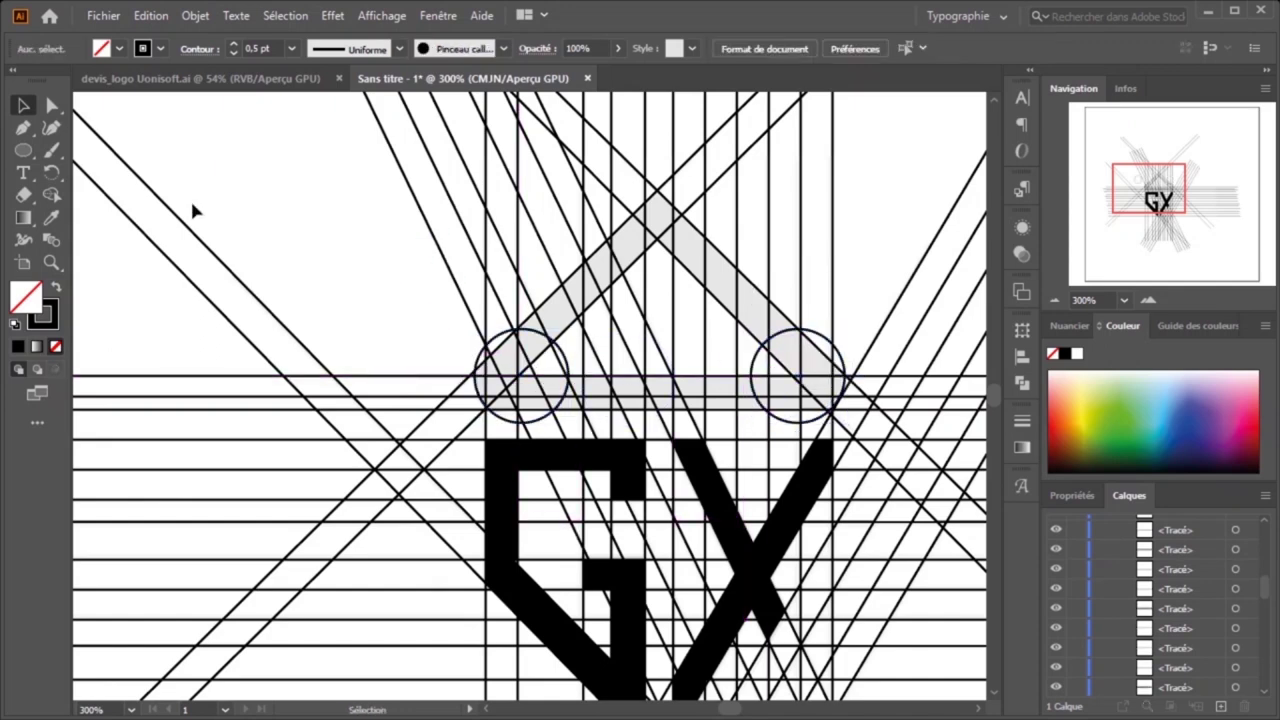
key(ctrl+a)
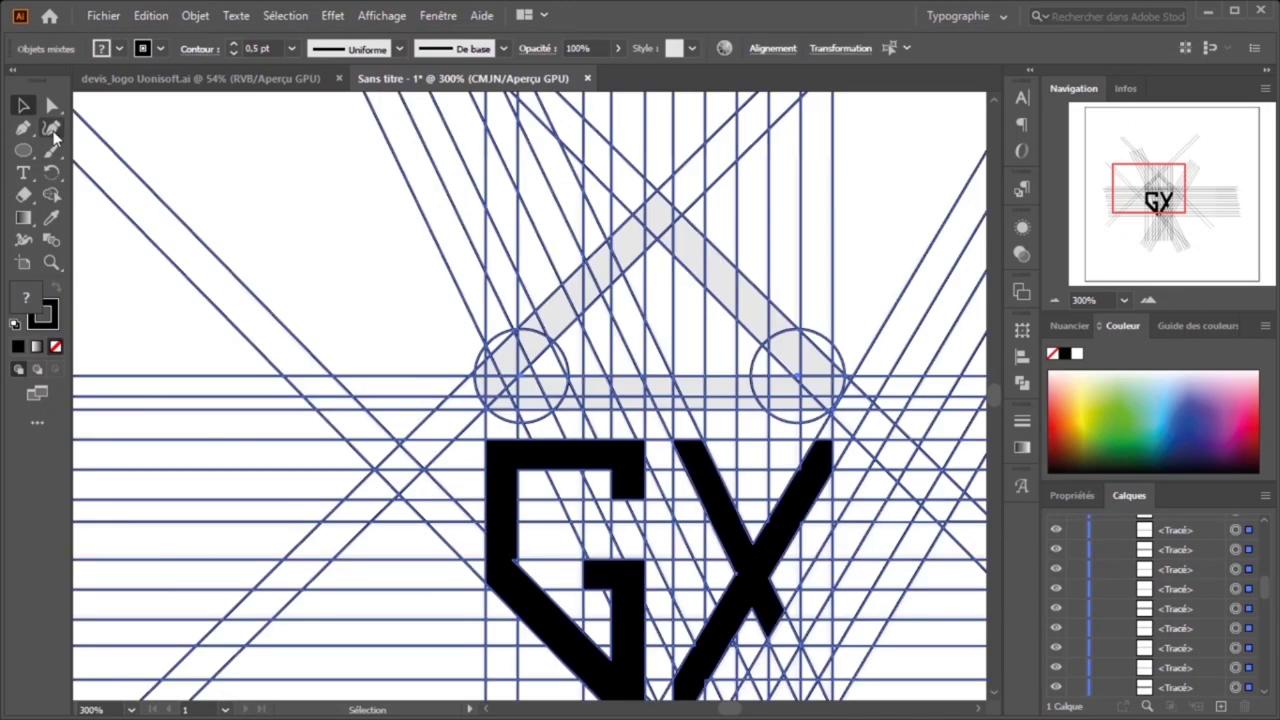
Set black as the Shape Builder fill colour
click(51, 194)
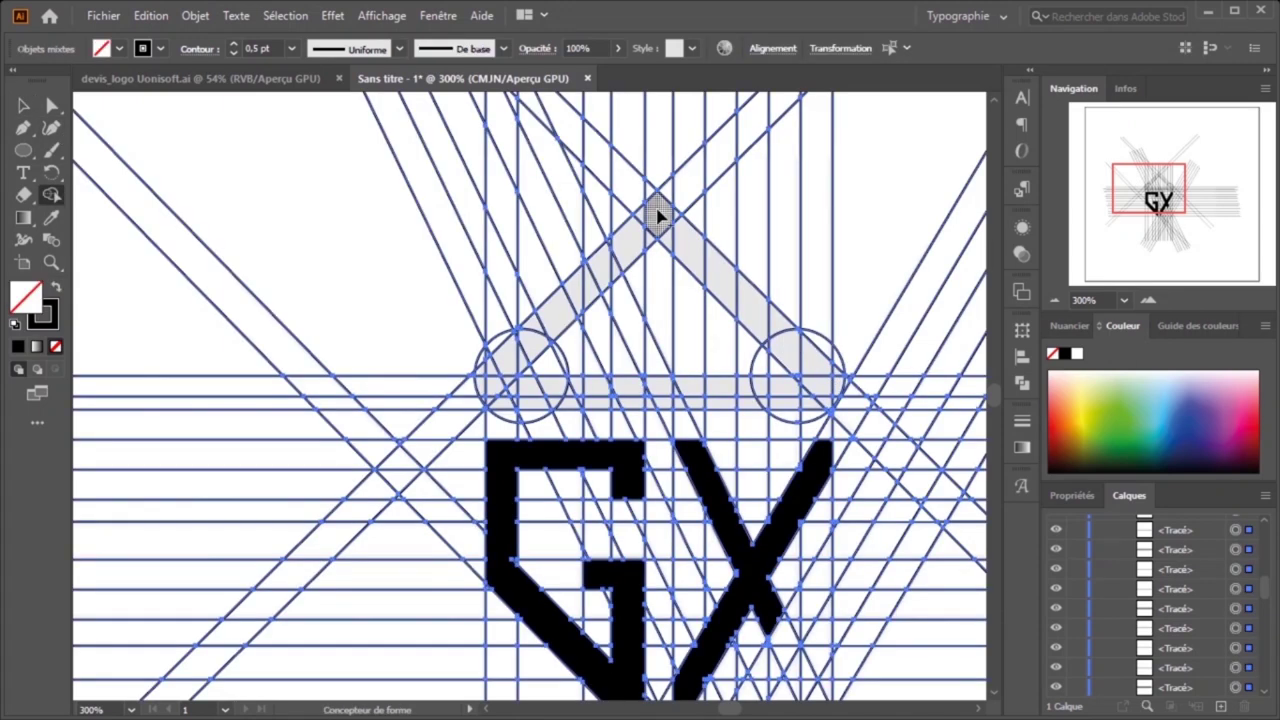
click(101, 48)
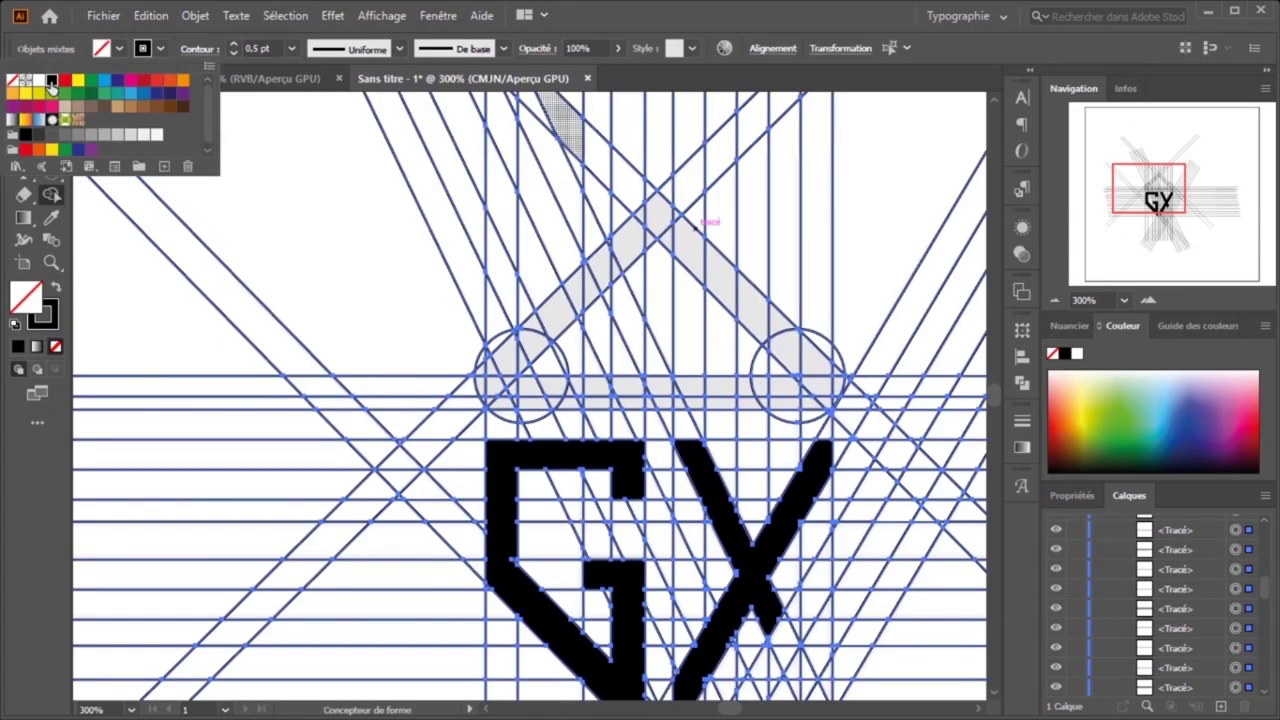
click(22, 352)
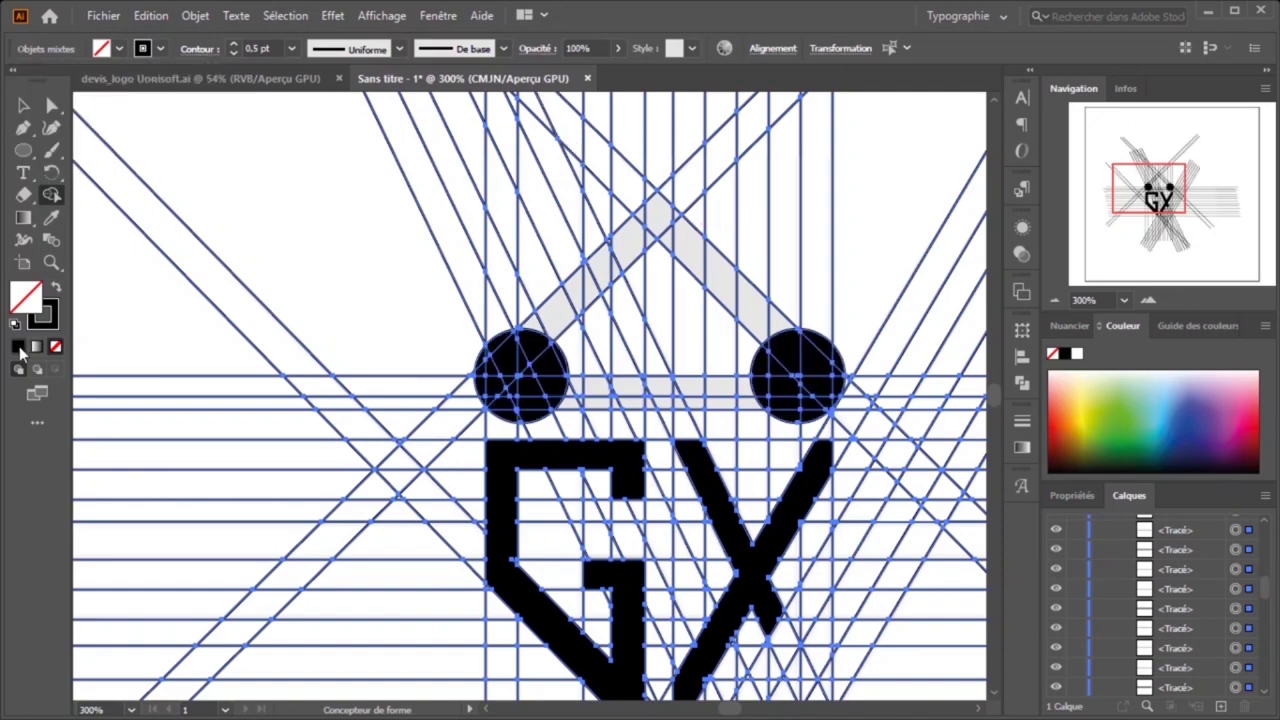
click(50, 197)
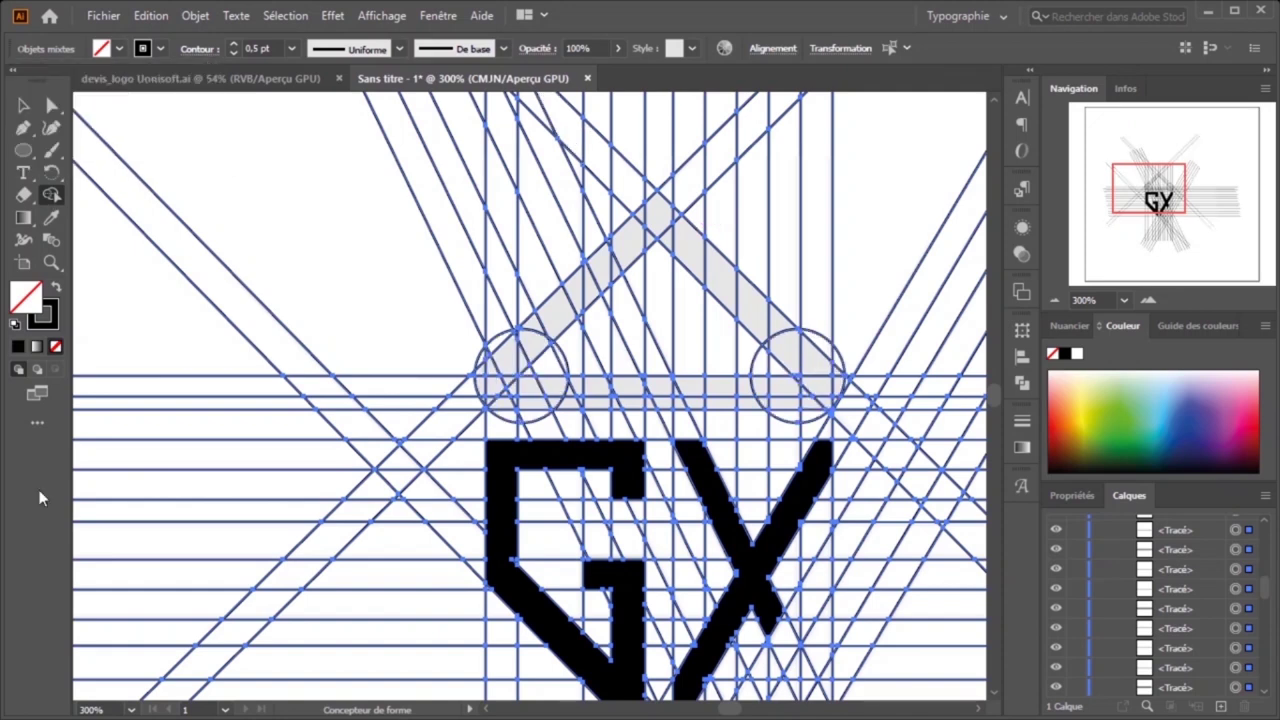
click(1064, 354)
Merge the roof's diagonal bars, peak, base and rounded ends into one black chevron
drag(652, 212, 820, 374)
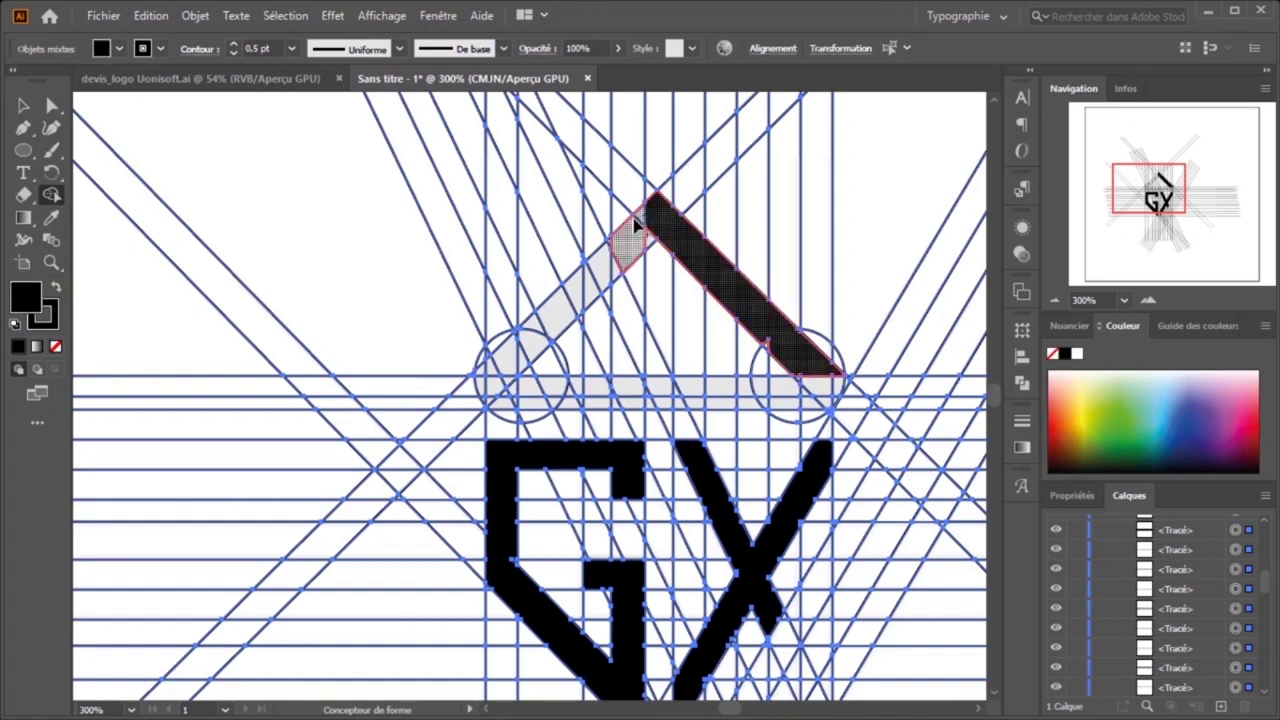
drag(634, 224, 668, 235)
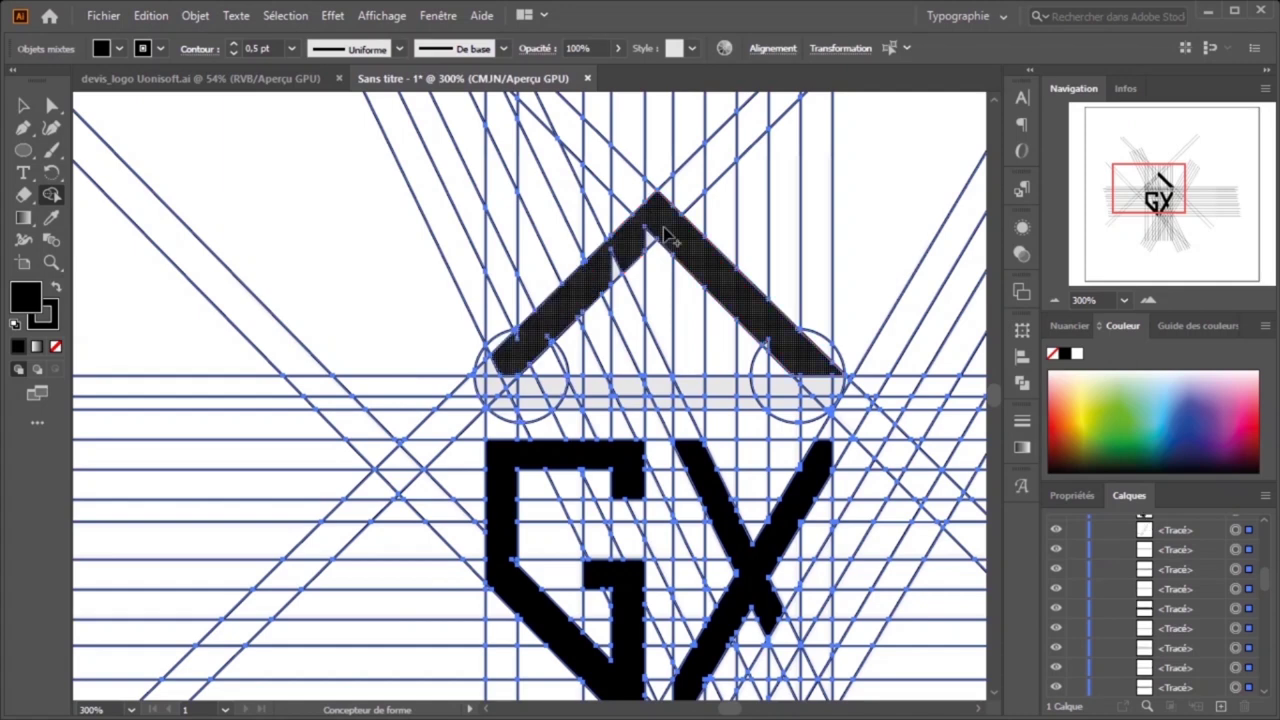
click(668, 235)
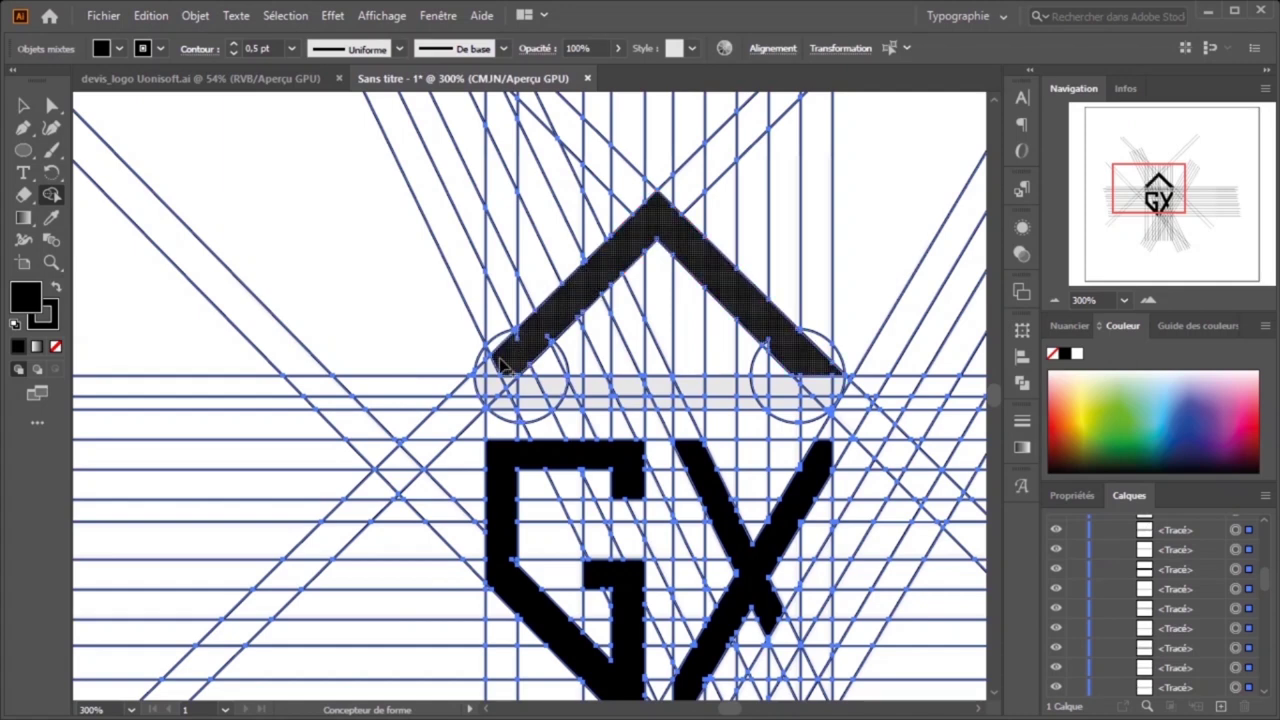
mouse_move(505, 365)
mouse_down()
mouse_move(483, 404)
mouse_move(812, 403)
mouse_move(798, 365)
mouse_up()
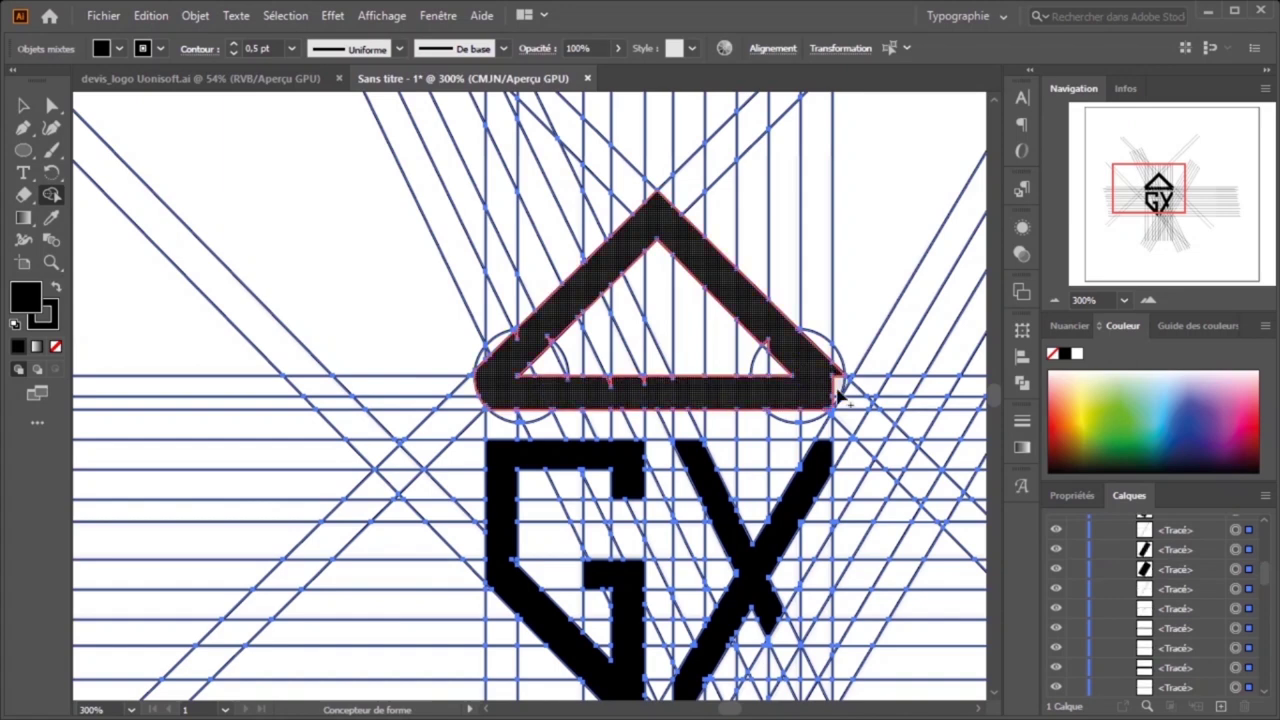
click(810, 388)
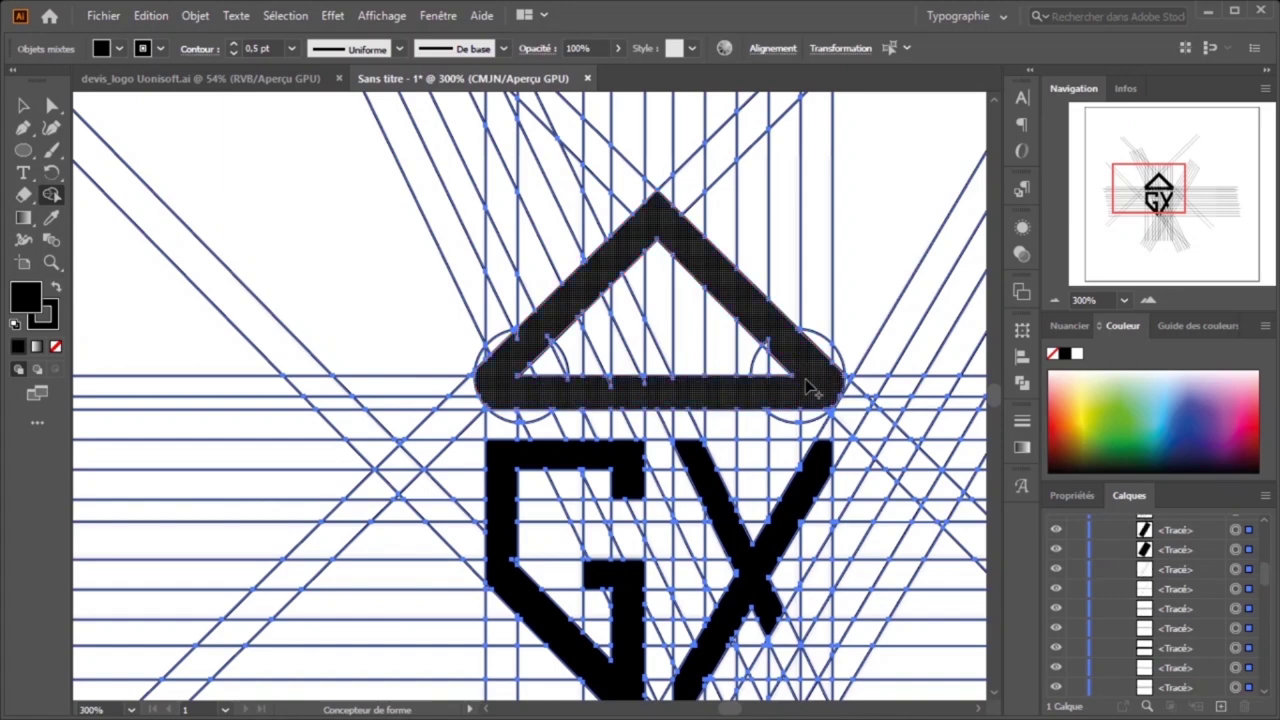
scroll(757, 337, up, 1)
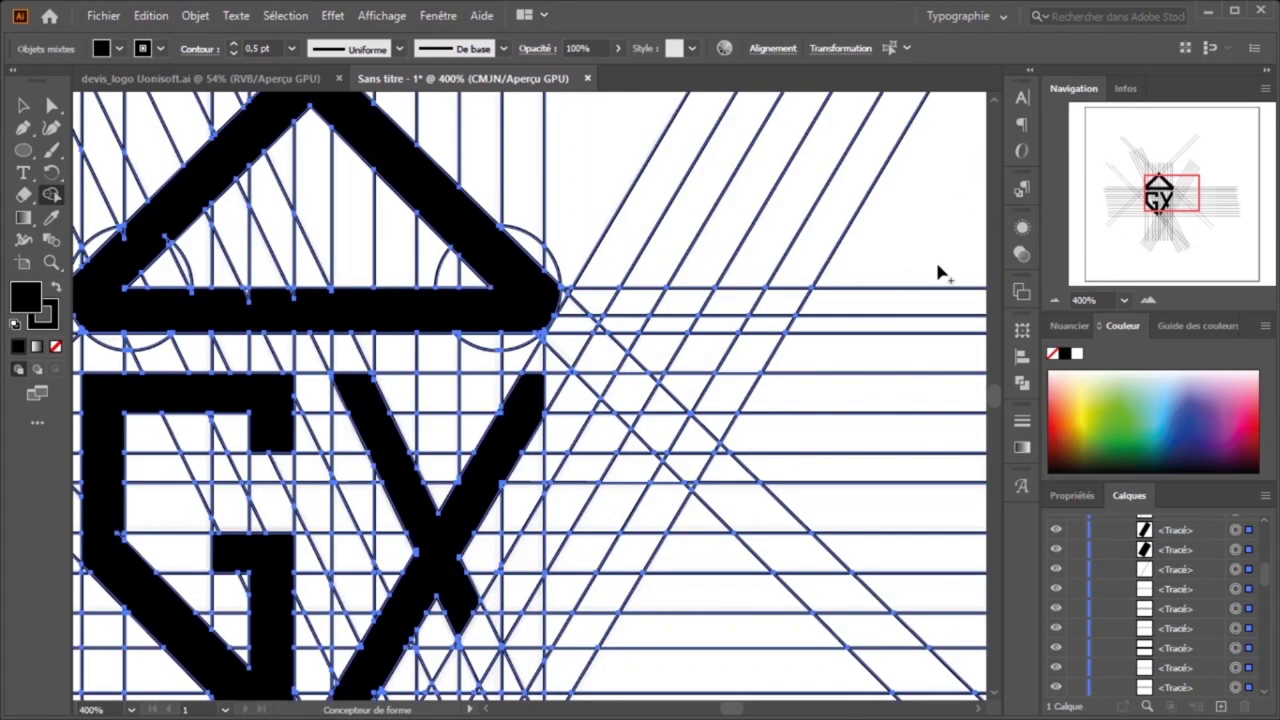
scroll(620, 290, left, 5)
drag(620, 290, 545, 318)
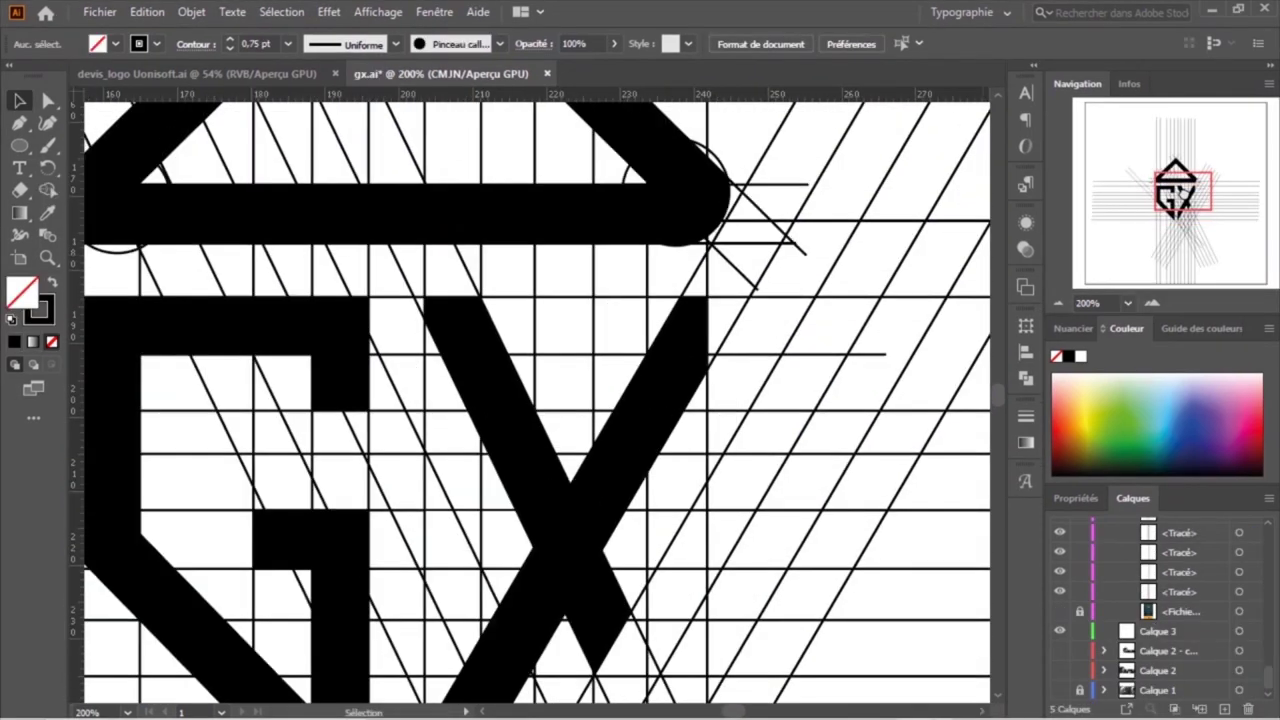
Select all the artwork and lines and apply Object > Expand
scroll(538, 400, up, 5)
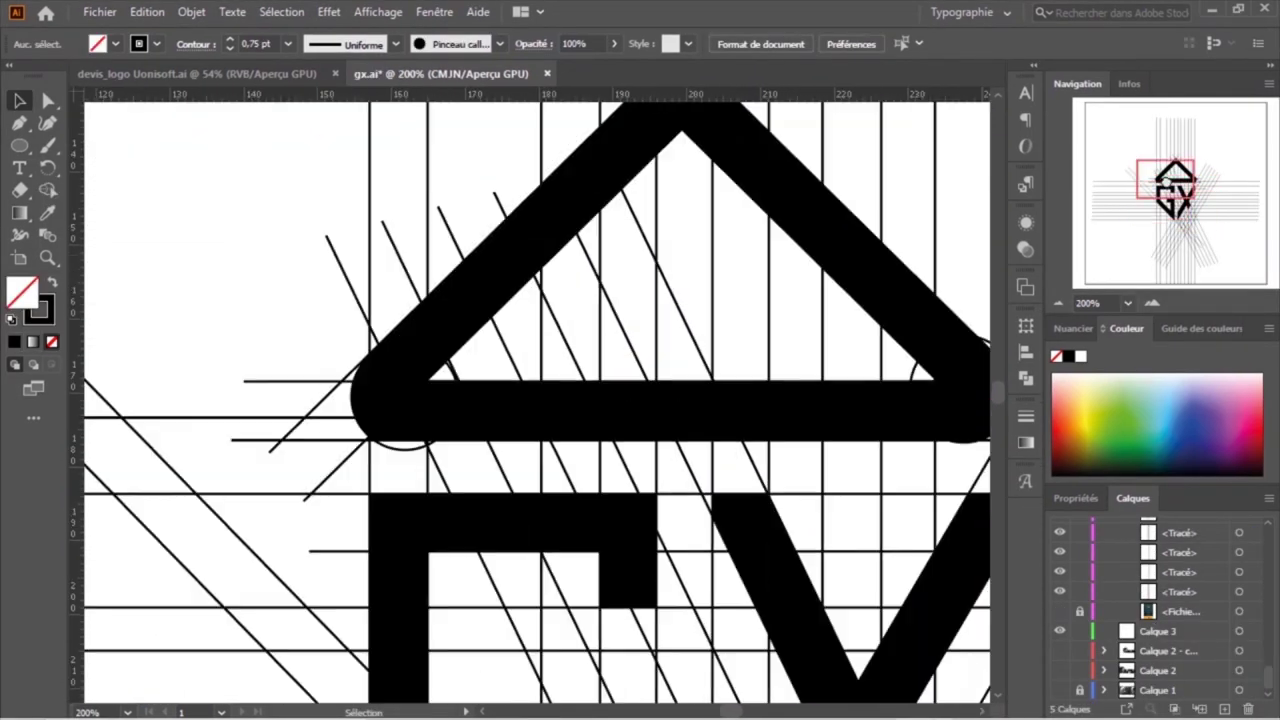
key(ctrl+minus)
key(ctrl+minus)
key(ctrl+minus)
key(ctrl+a)
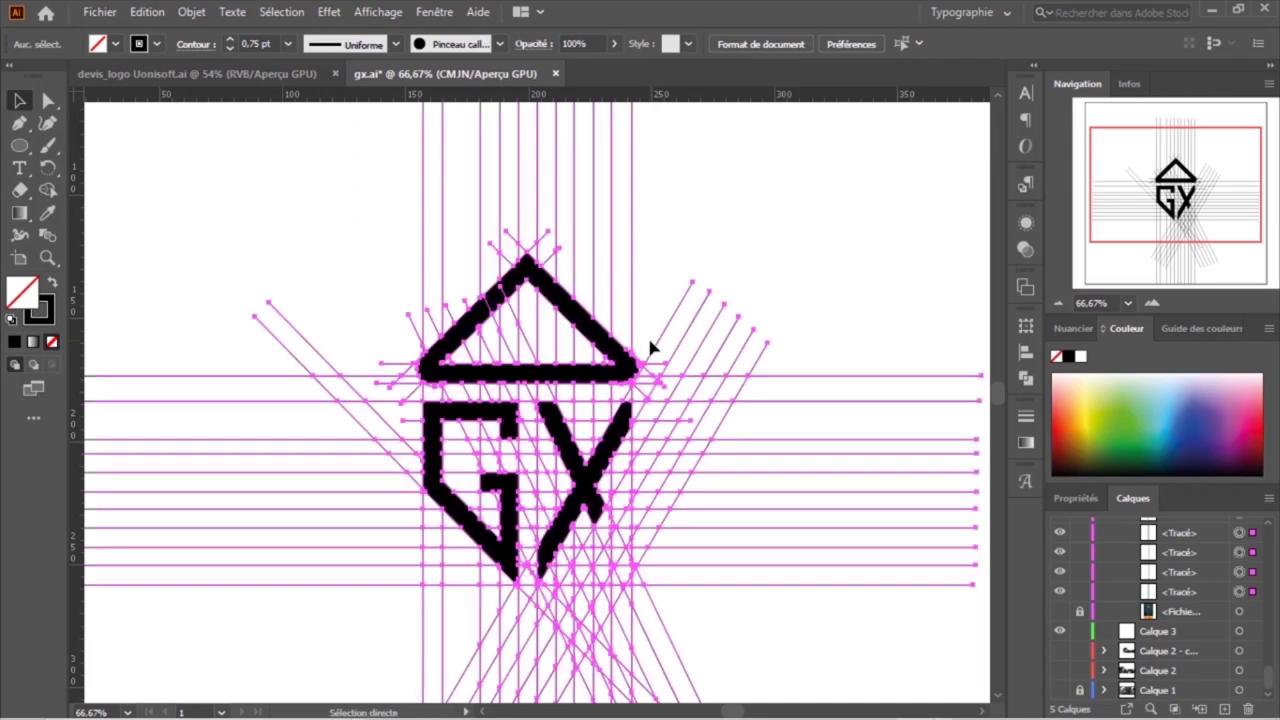
click(192, 12)
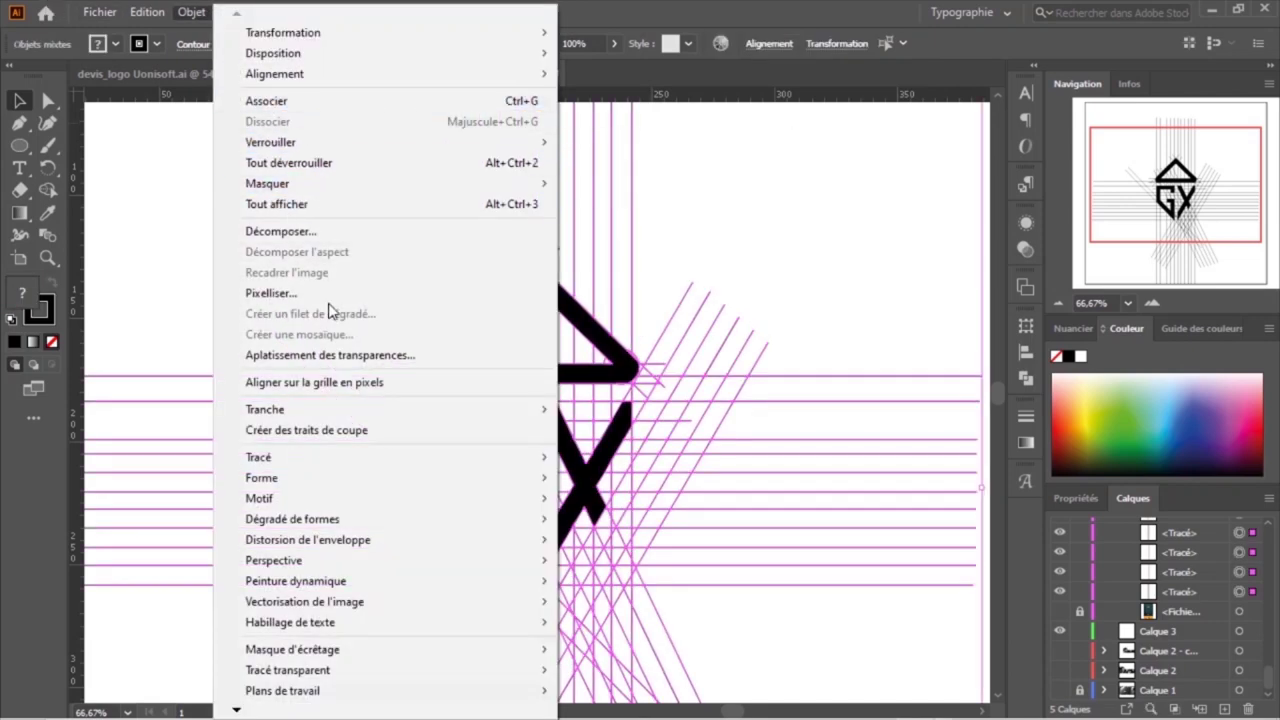
click(290, 231)
click(618, 474)
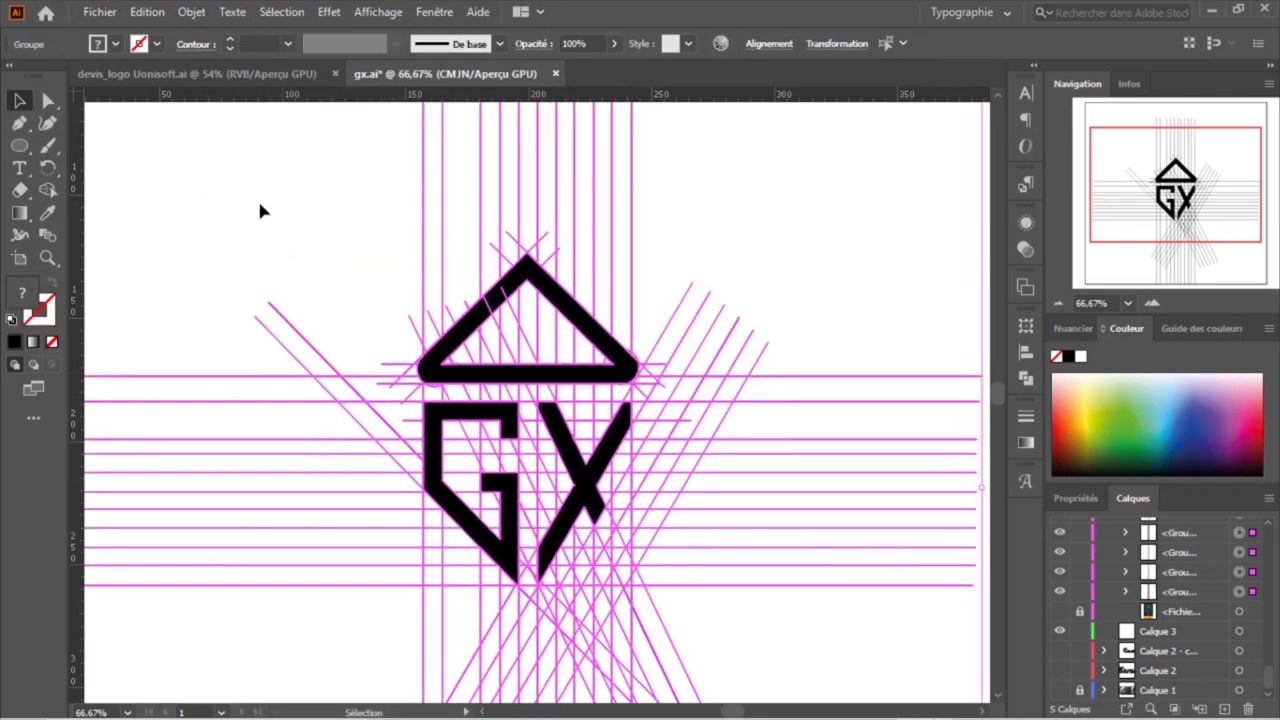
Move the roof and GX letters aside and delete the leftover construction lines
click(258, 200)
click(433, 376)
shift+click(457, 491)
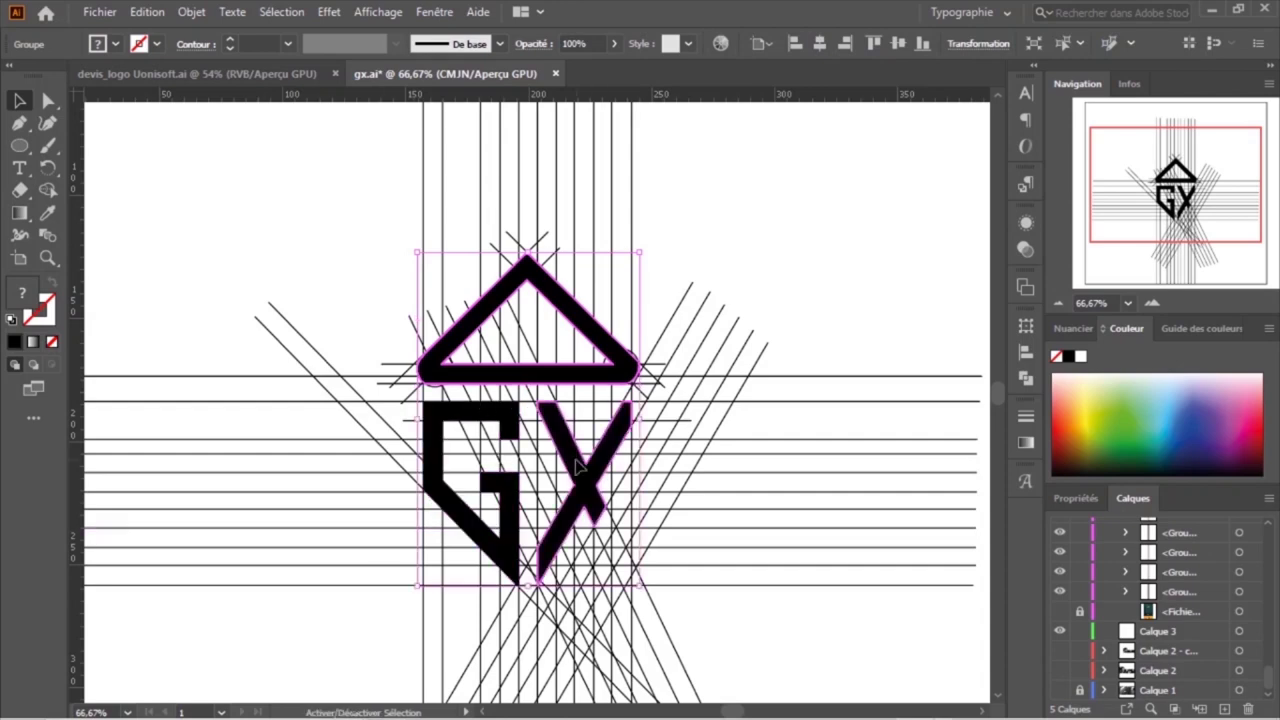
drag(441, 422, 760, 236)
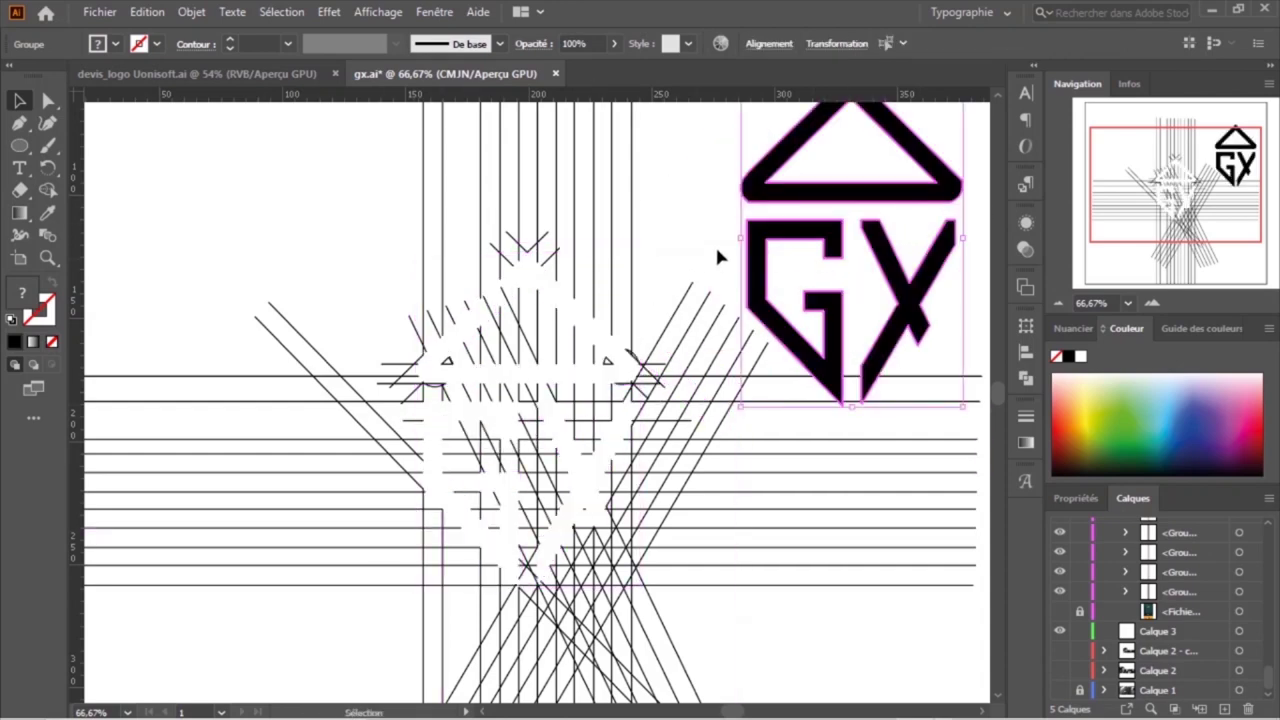
key(ctrl+minus)
drag(512, 460, 532, 367)
click(127, 285)
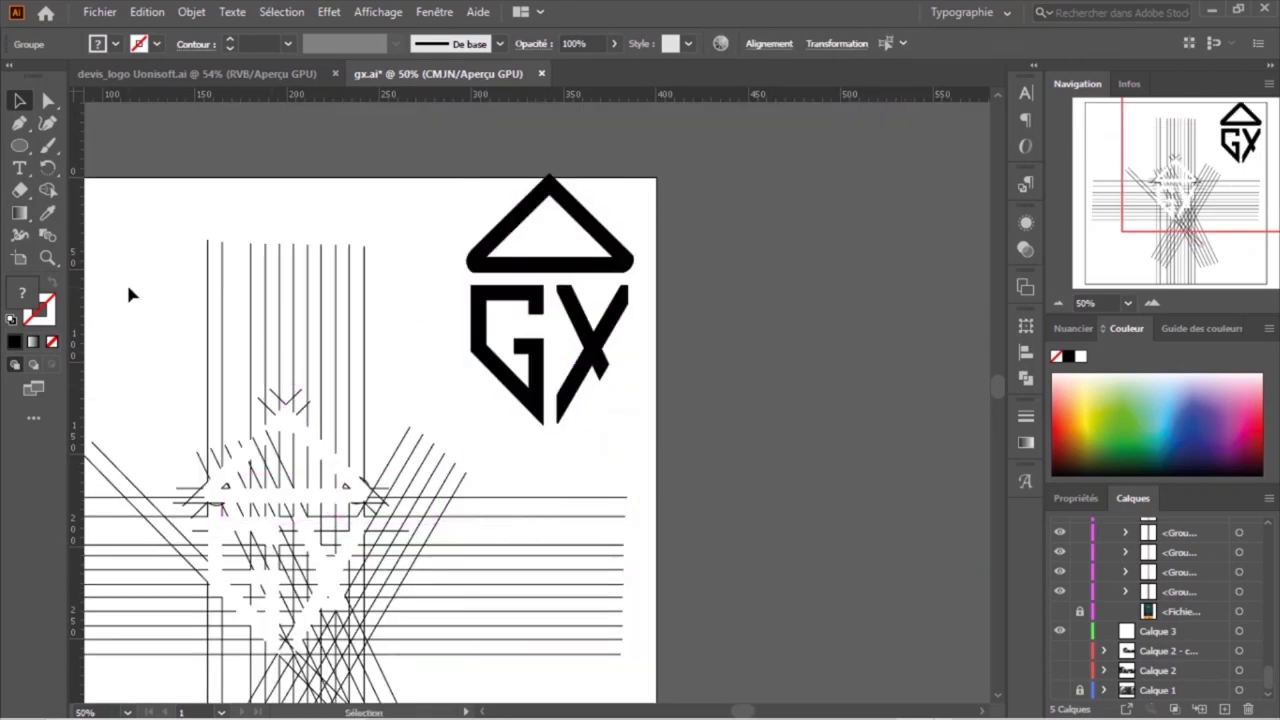
drag(152, 248, 418, 698)
key(Delete)
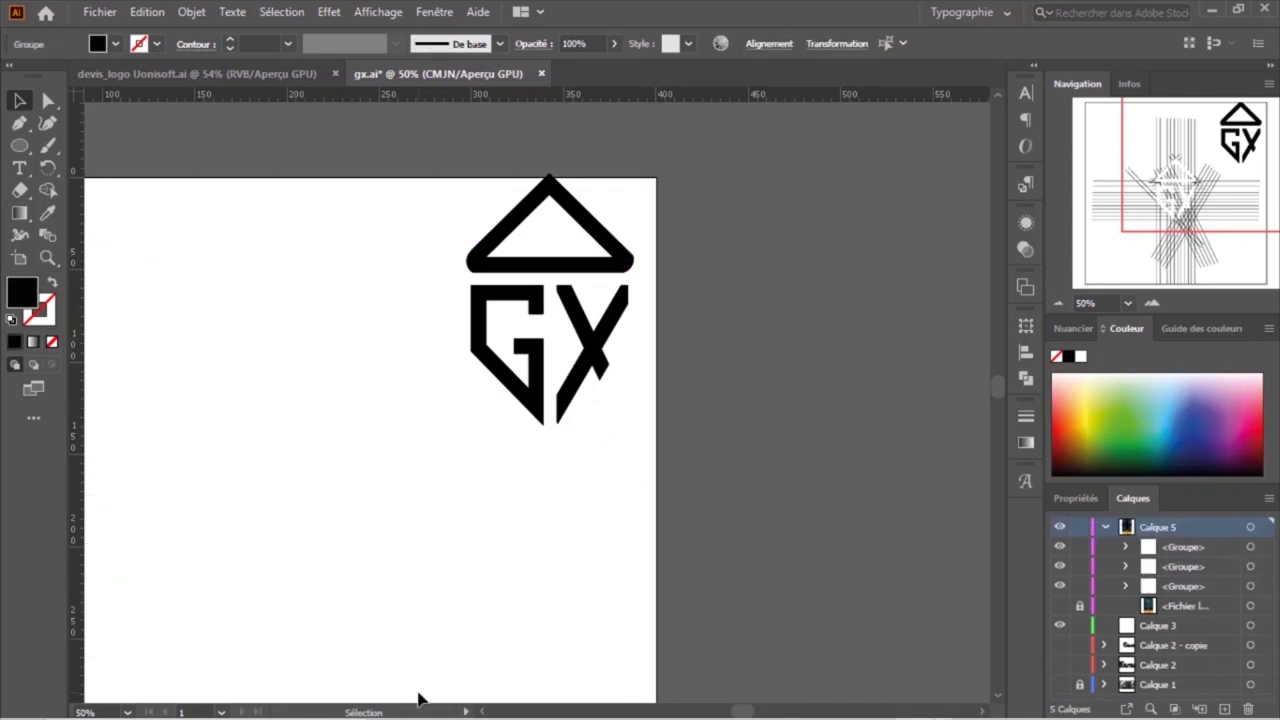
Reposition the GX logo and enlarge it around its centre
drag(406, 315, 634, 449)
drag(535, 272, 263, 491)
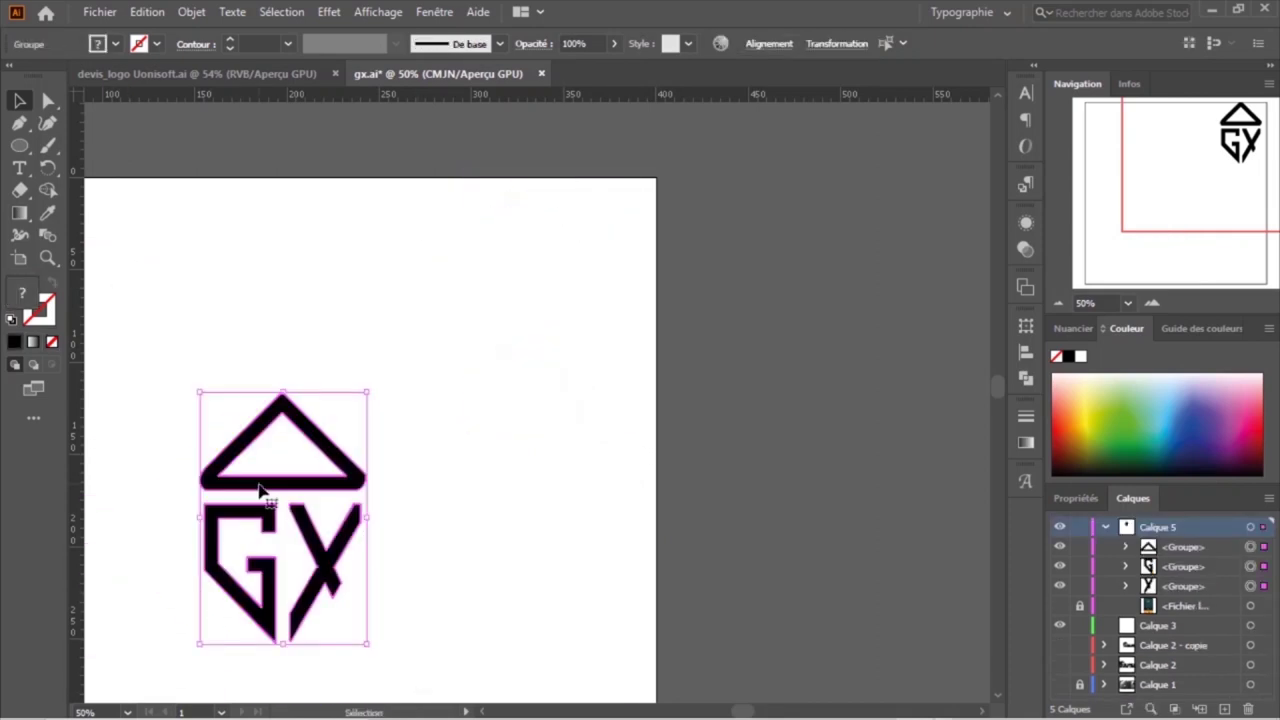
key(ctrl+0)
click(390, 399)
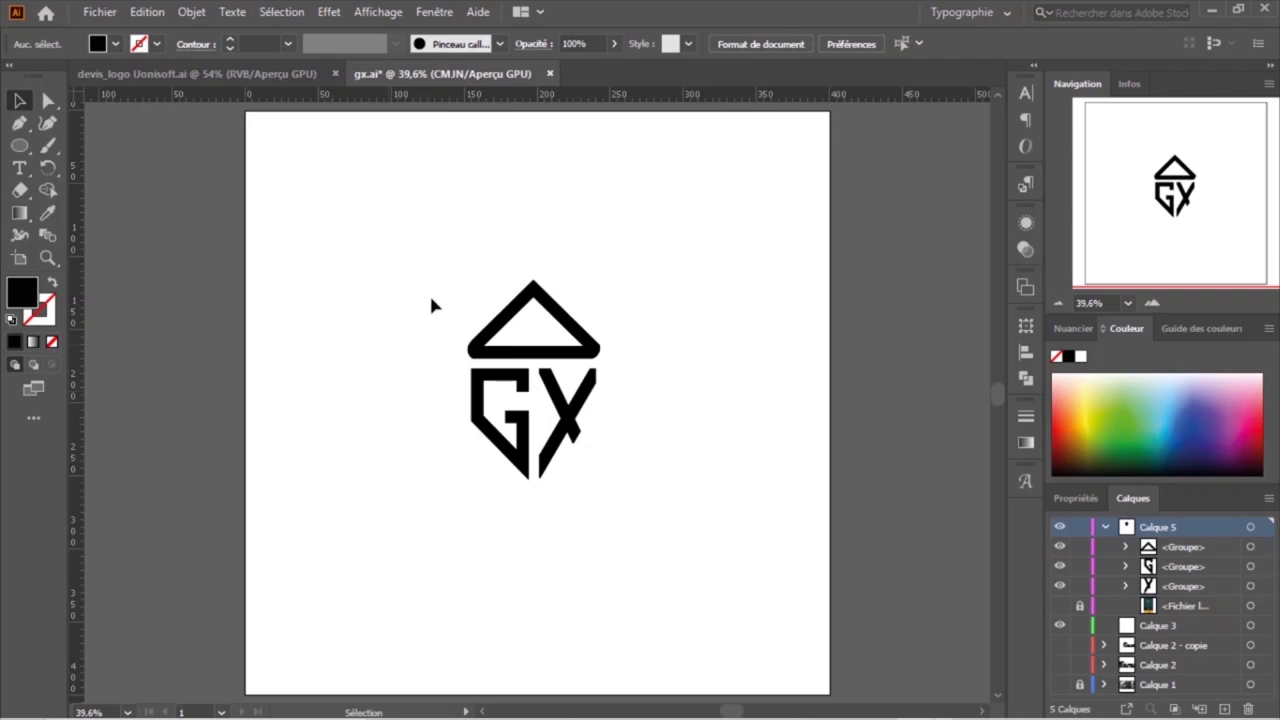
drag(431, 303, 660, 546)
mouse_move(600, 379)
mouse_down()
mouse_move(674, 409)
mouse_move(650, 397)
mouse_up()
click(726, 365)
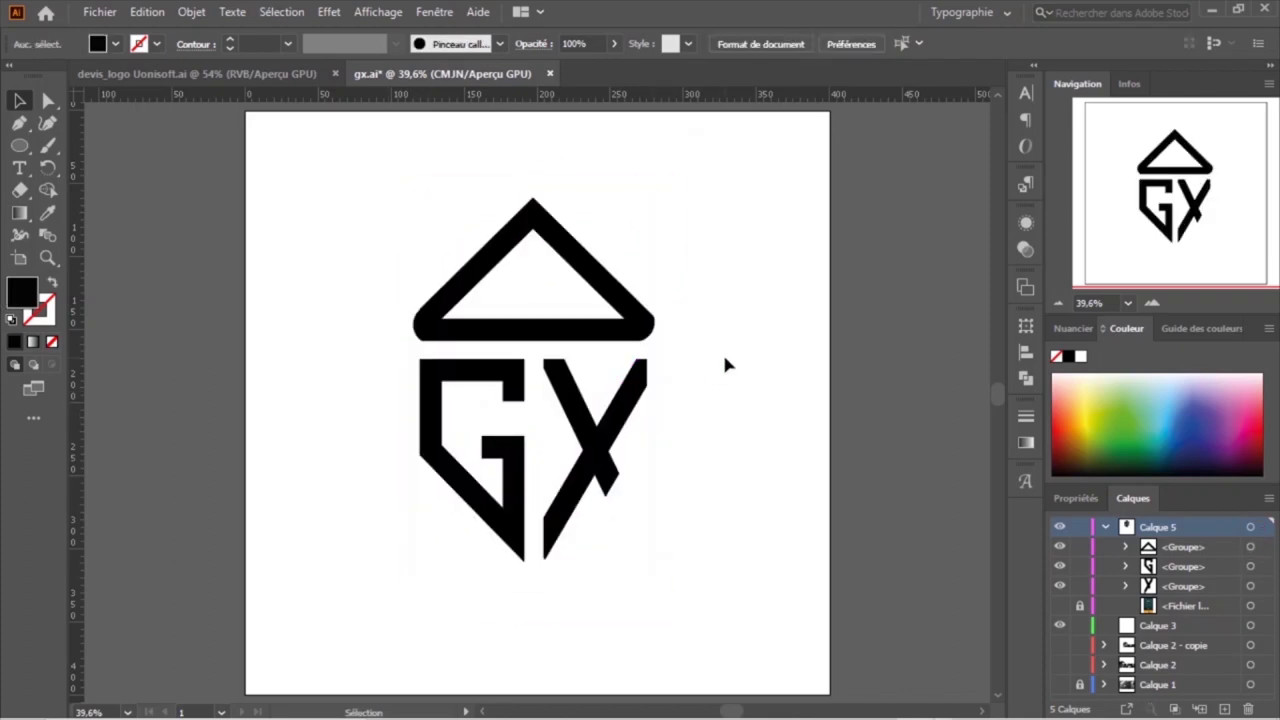
Narrow the roof triangle by pulling in its left and right sides
click(650, 330)
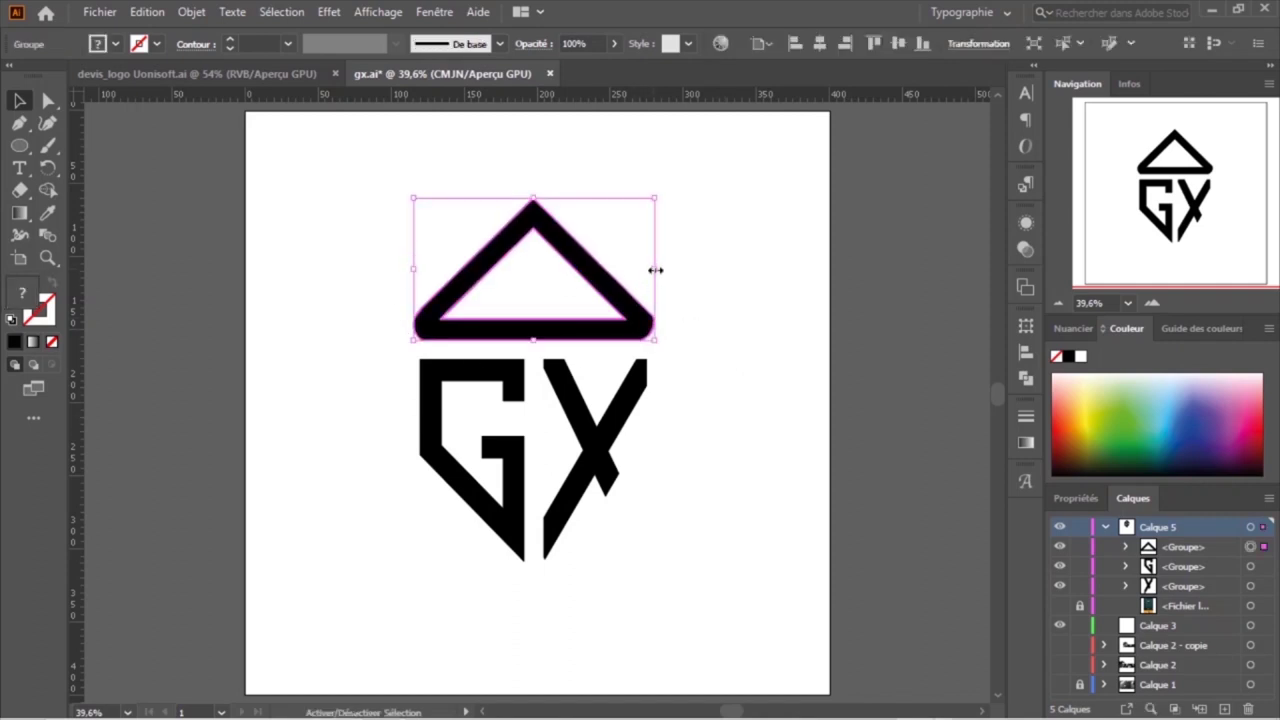
drag(655, 268, 647, 270)
click(745, 328)
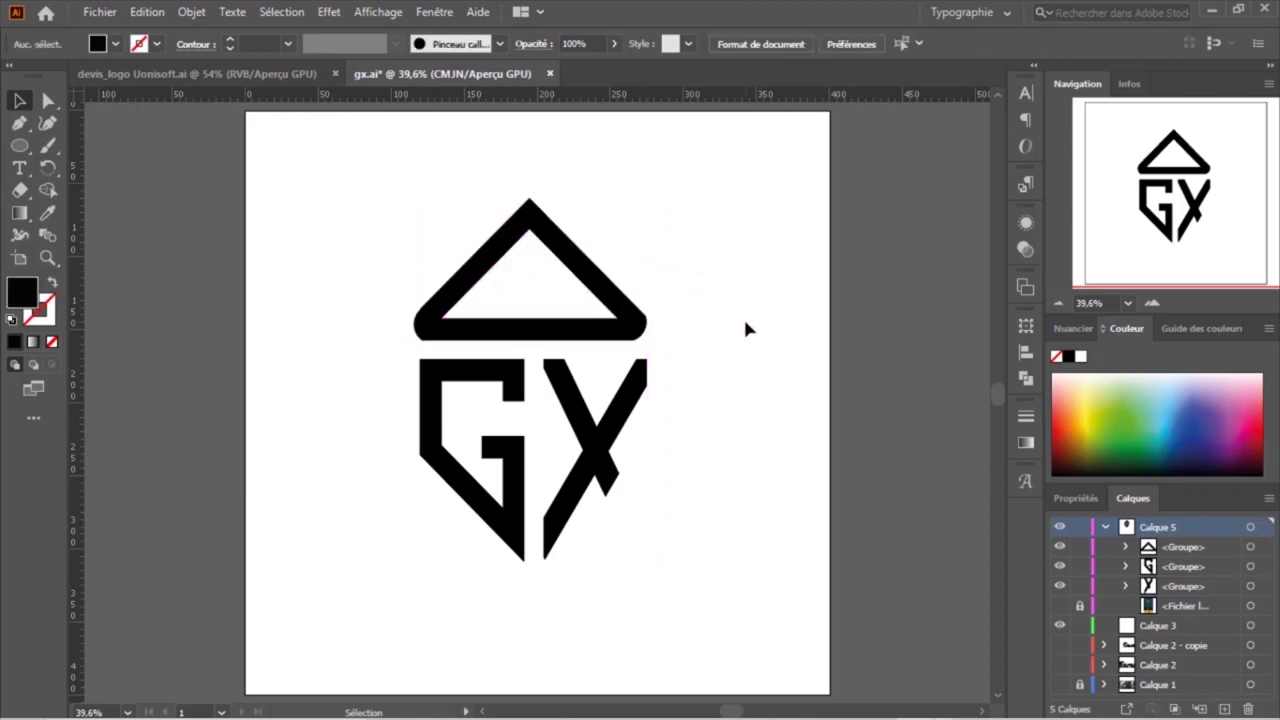
click(420, 328)
drag(414, 271, 420, 270)
click(335, 325)
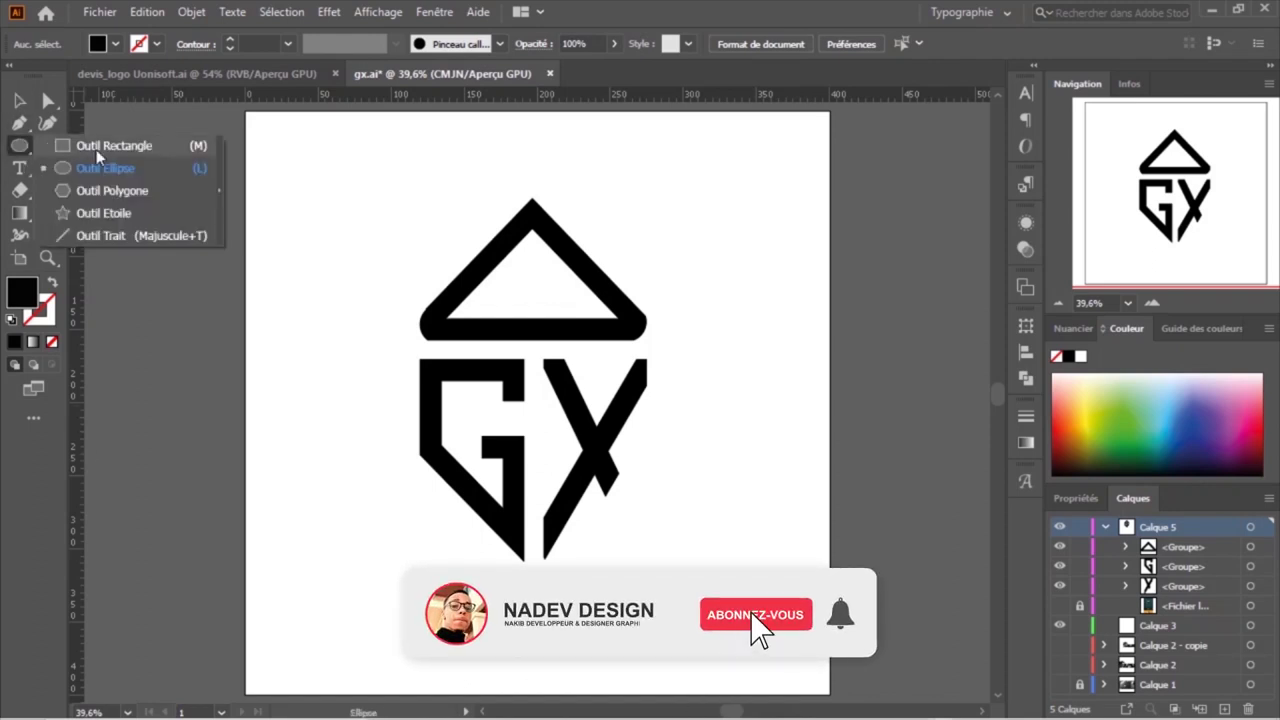
Draw small black squares, duplicate them into four panes, and group them as the roof window
drag(20, 147, 100, 140)
mouse_move(286, 222)
mouse_down()
mouse_move(302, 238)
mouse_move(317, 230)
mouse_up()
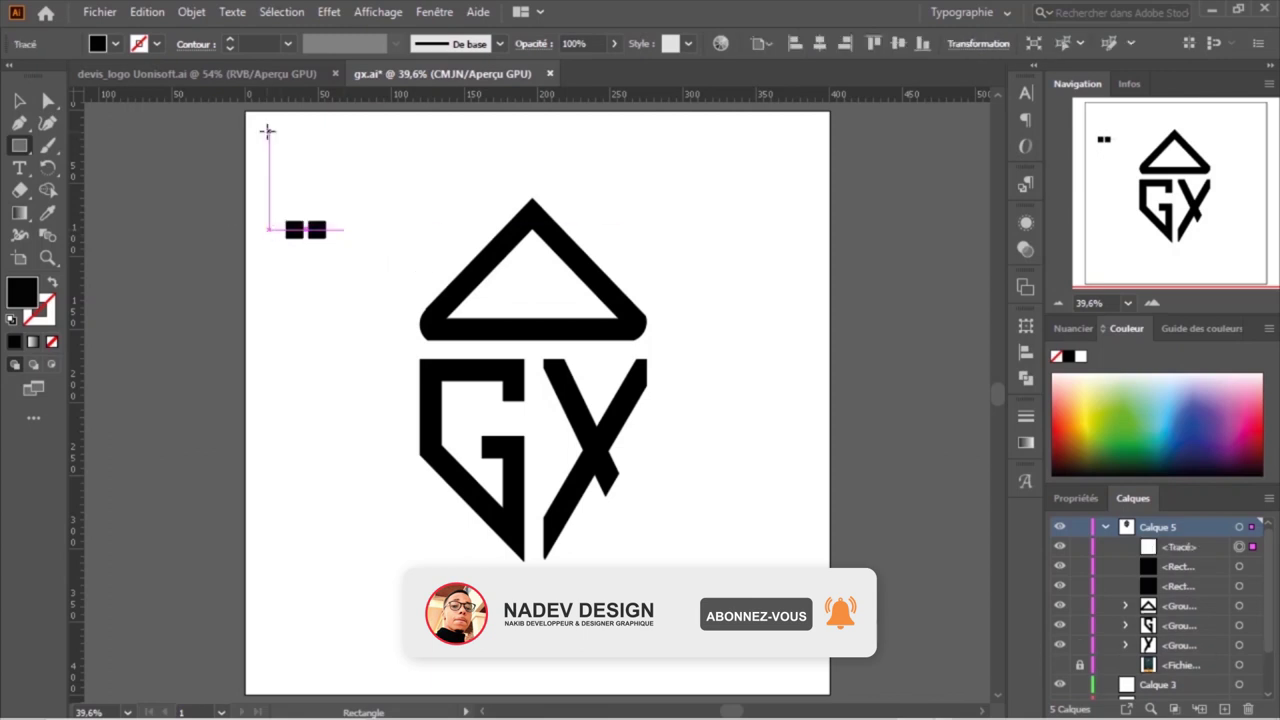
key(ctrl+z)
alt+drag(316, 230, 316, 253)
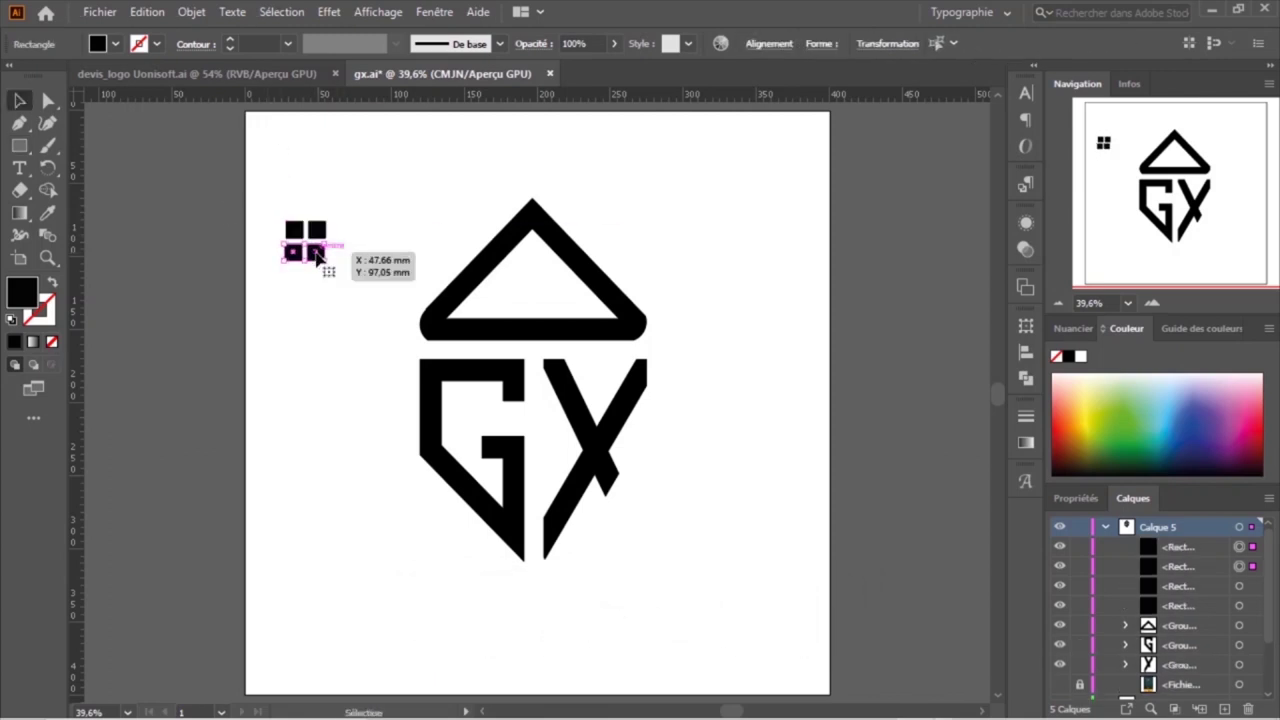
click(296, 315)
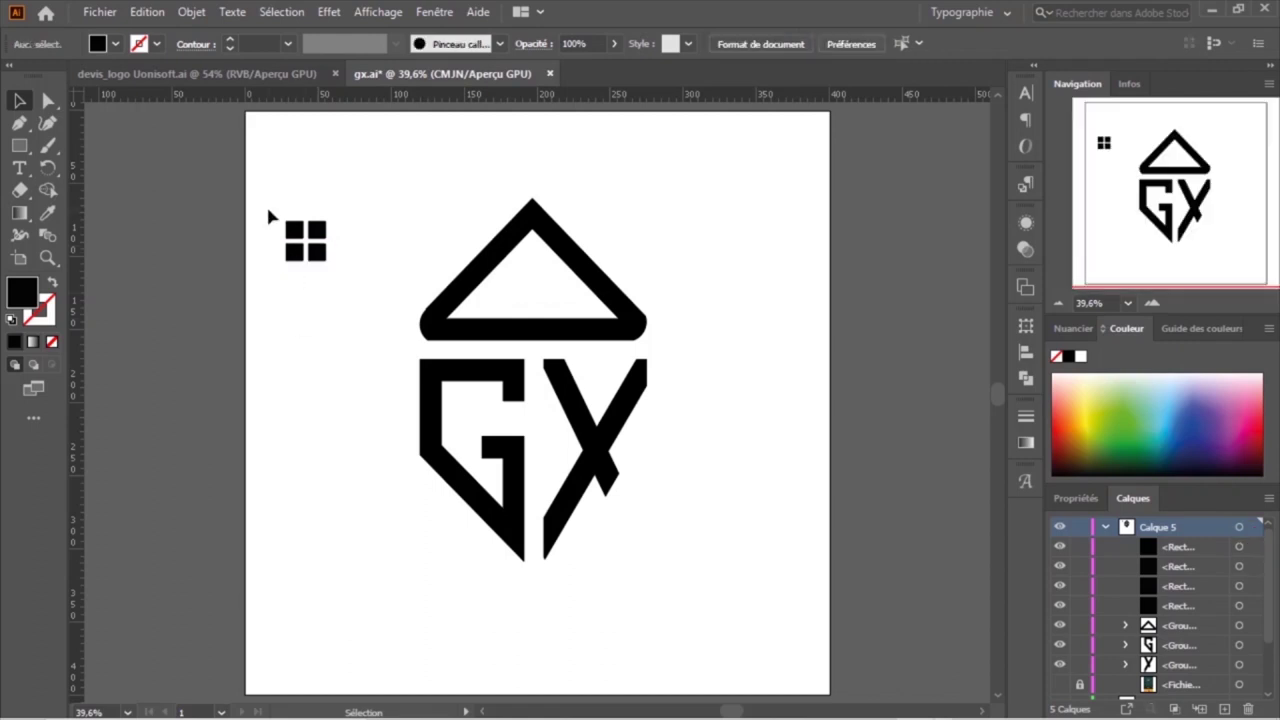
mouse_move(266, 212)
mouse_down()
mouse_move(343, 291)
mouse_move(547, 300)
mouse_up()
key(ctrl+g)
click(251, 346)
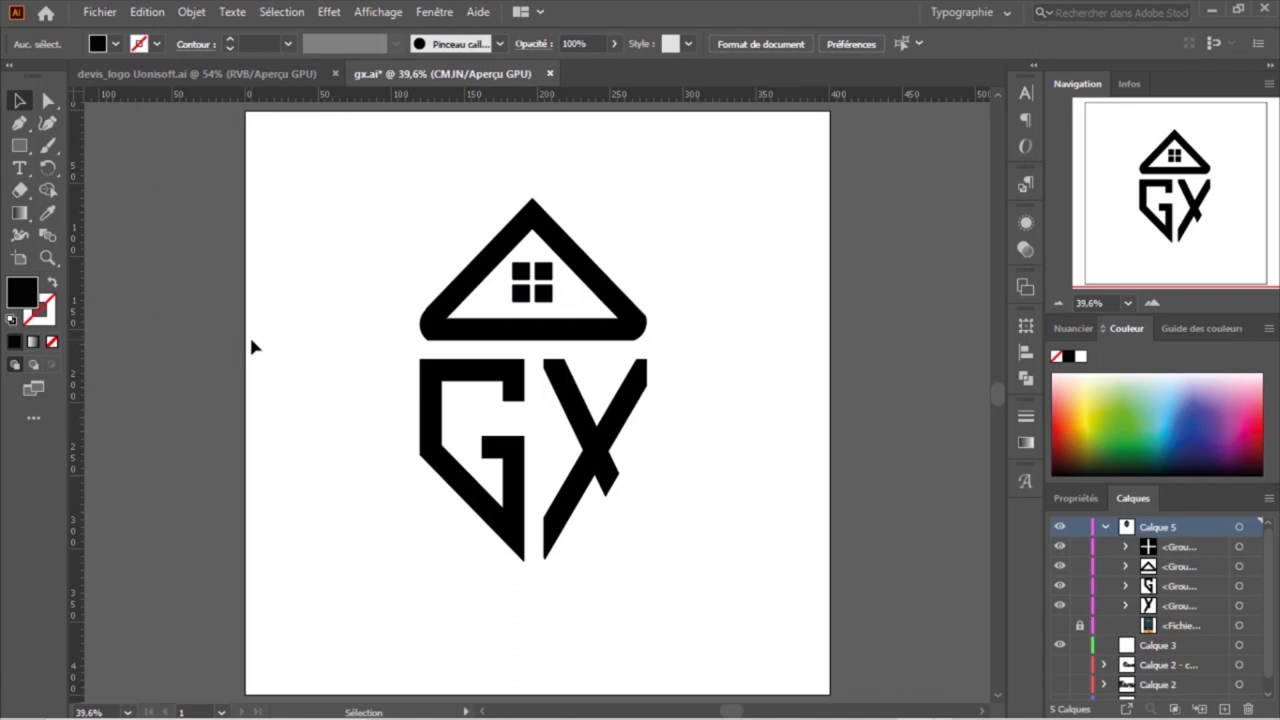
Type 'GIE XERRY' as a text object below the logo
click(19, 168)
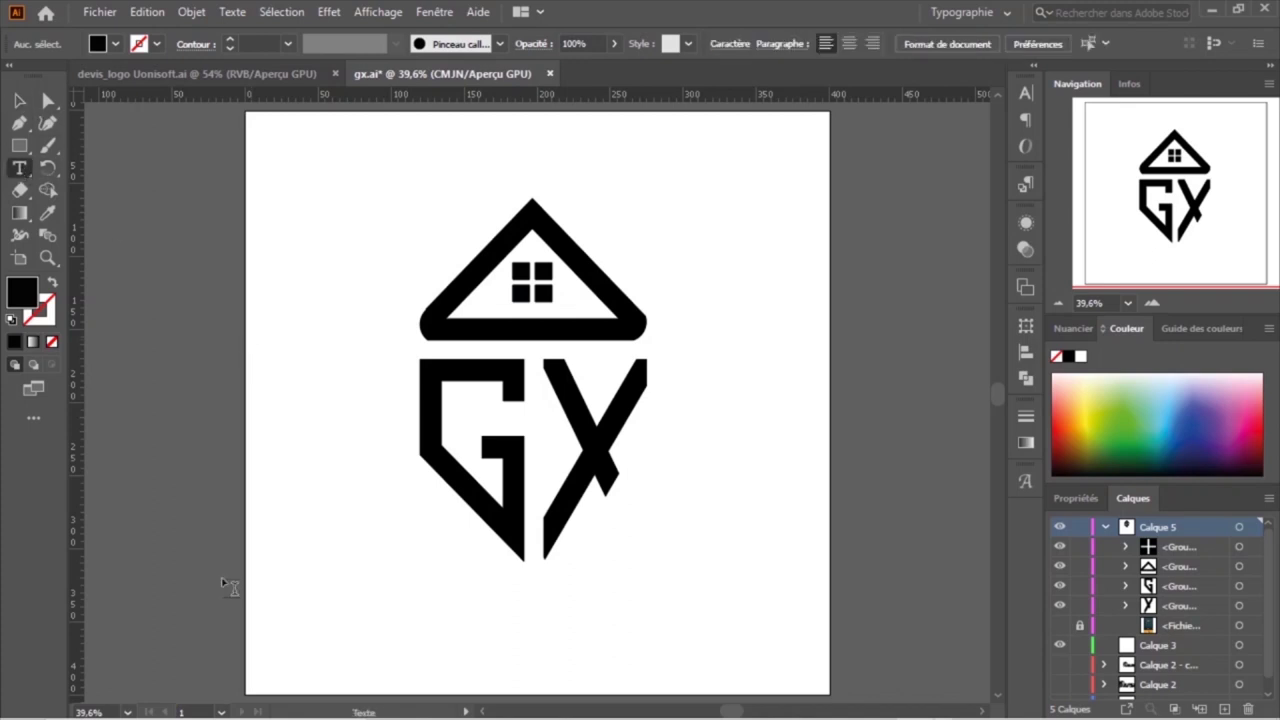
click(317, 590)
text(g)
key(BackSpace)
text(GIE )
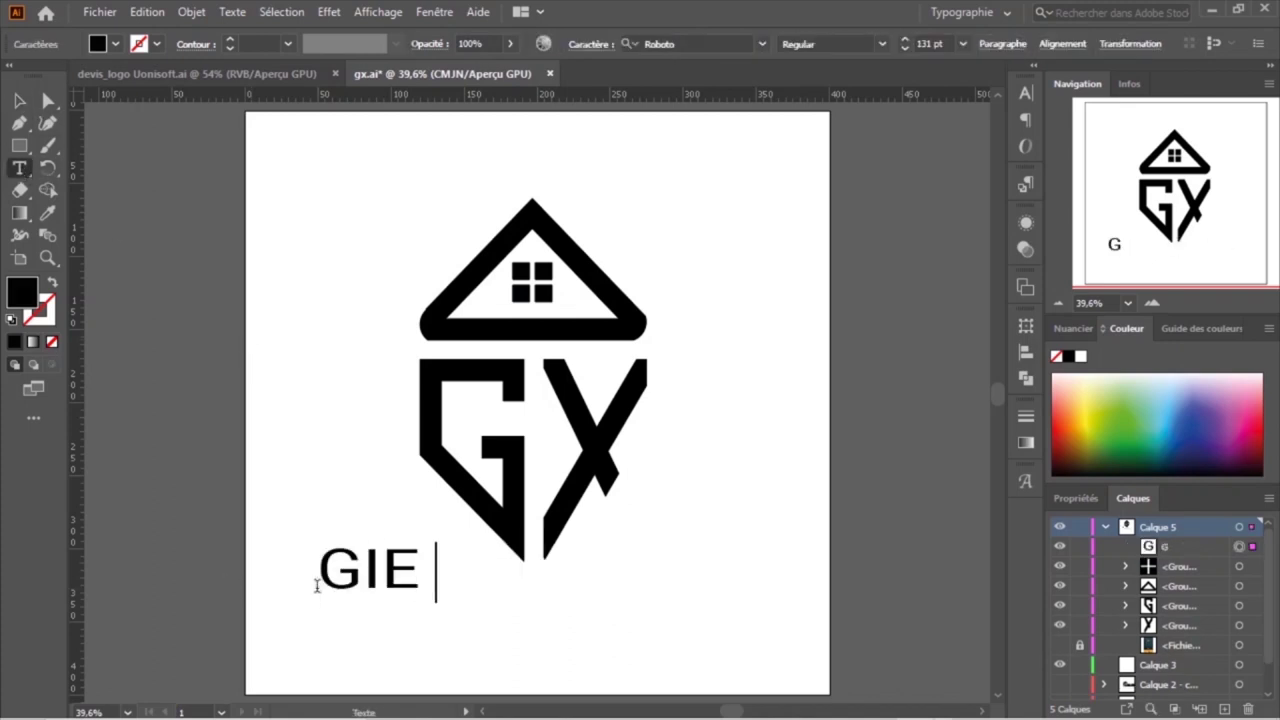
text(XERR7)
key(BackSpace)
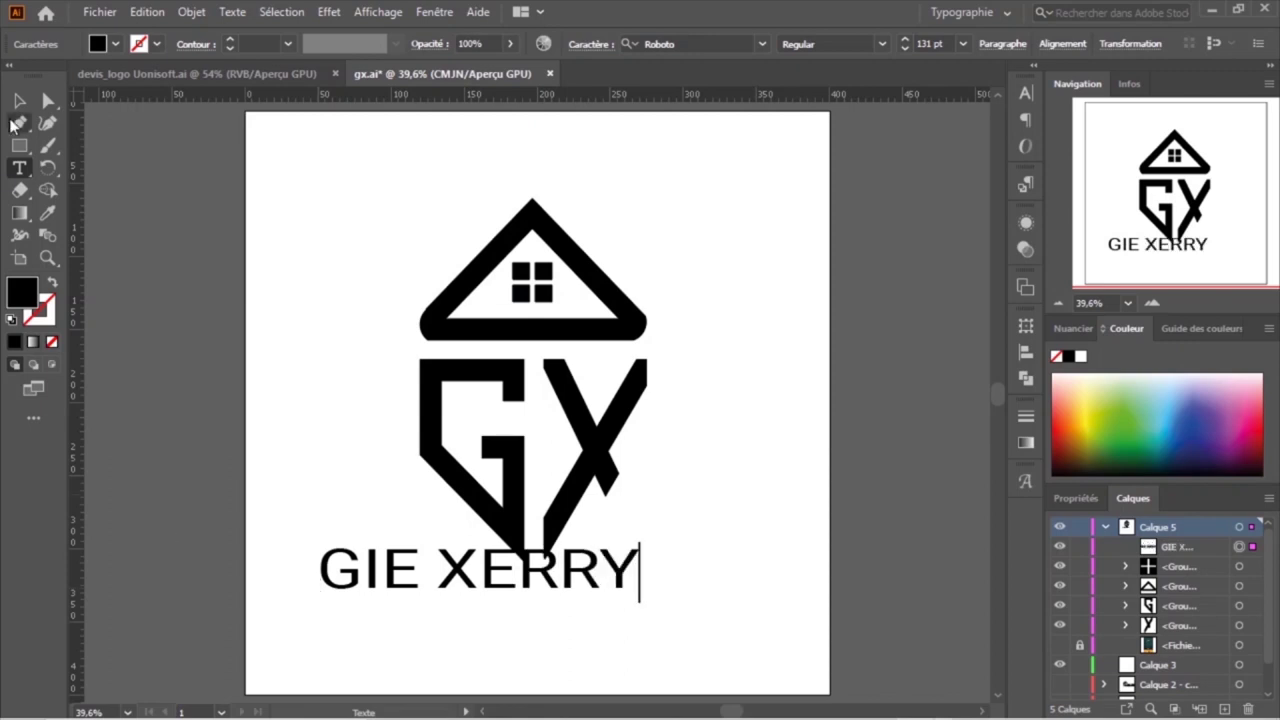
click(19, 100)
Set GIE XERRY in Roboto Bold and centre it horizontally on the artboard
click(1025, 92)
click(900, 114)
text(R)
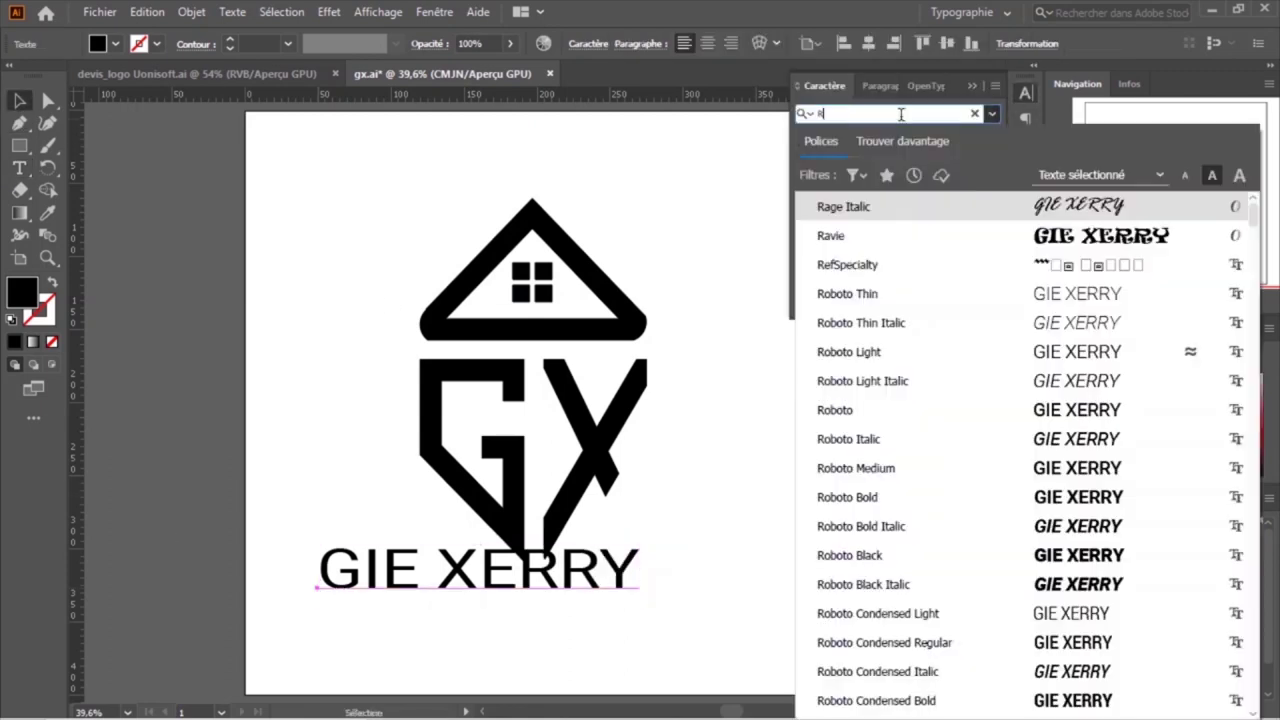
text(o)
click(857, 409)
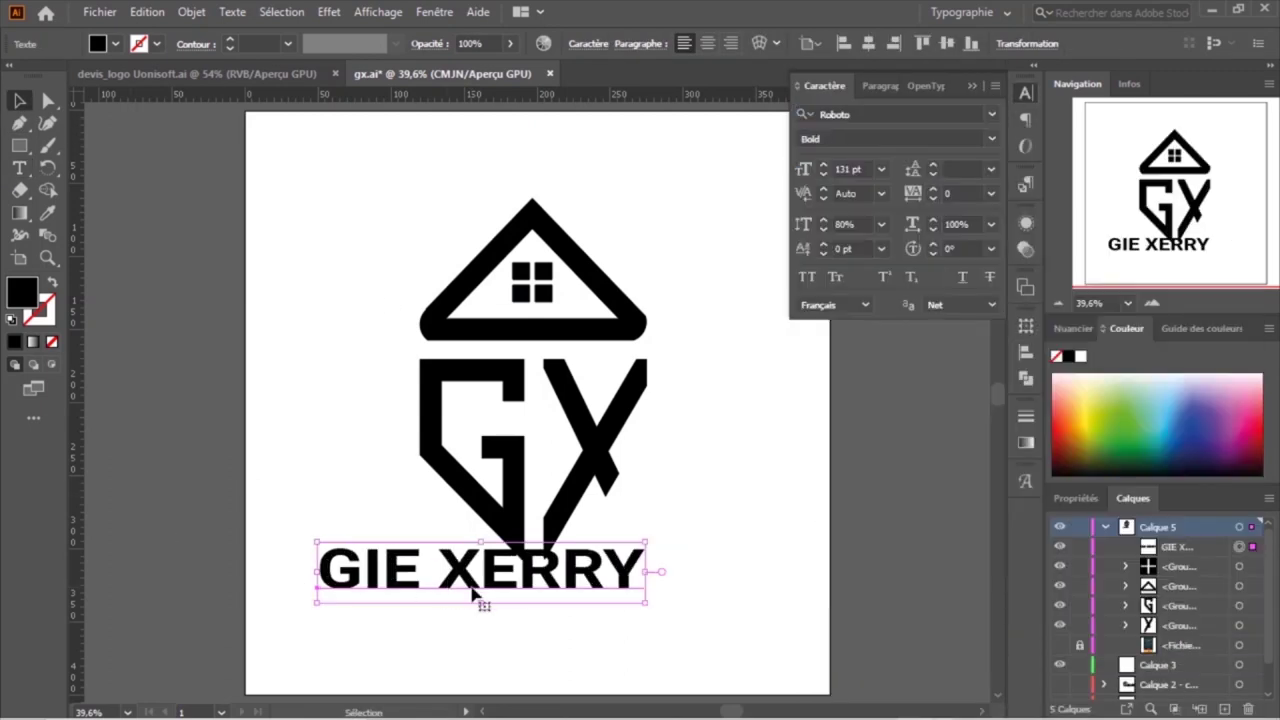
drag(474, 594, 518, 622)
click(946, 43)
key(ctrl+z)
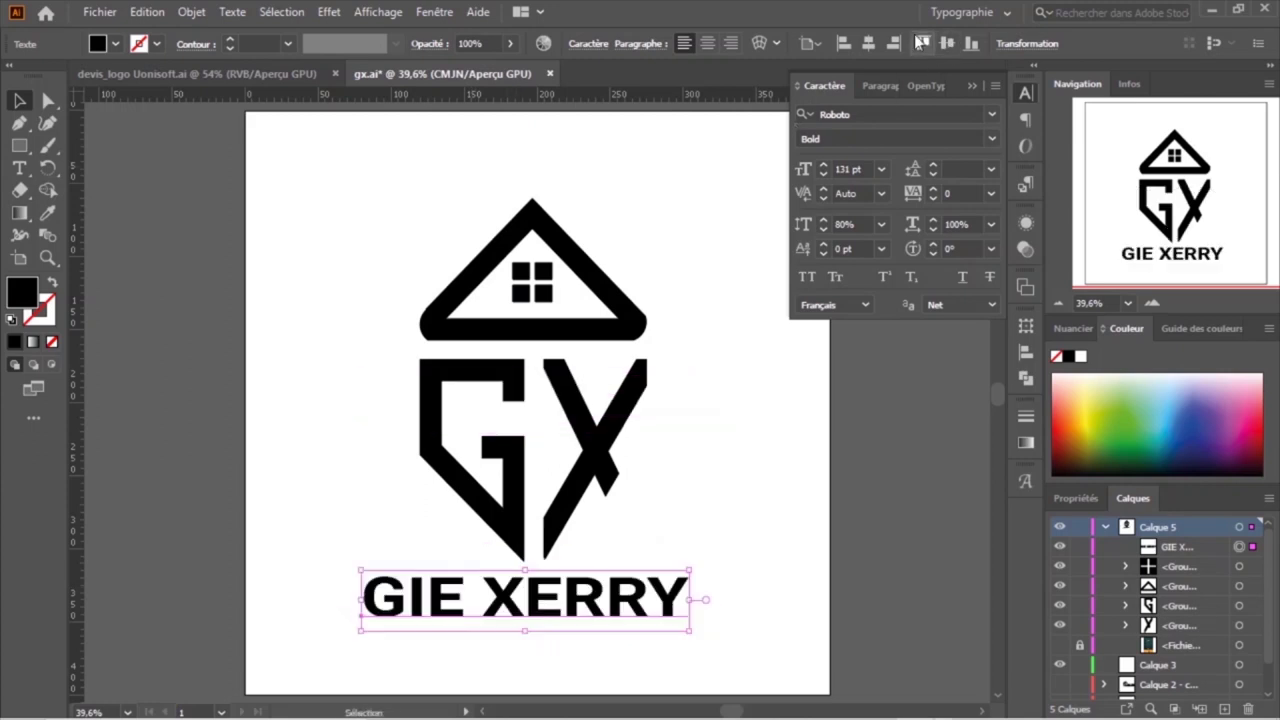
click(921, 43)
drag(332, 210, 690, 456)
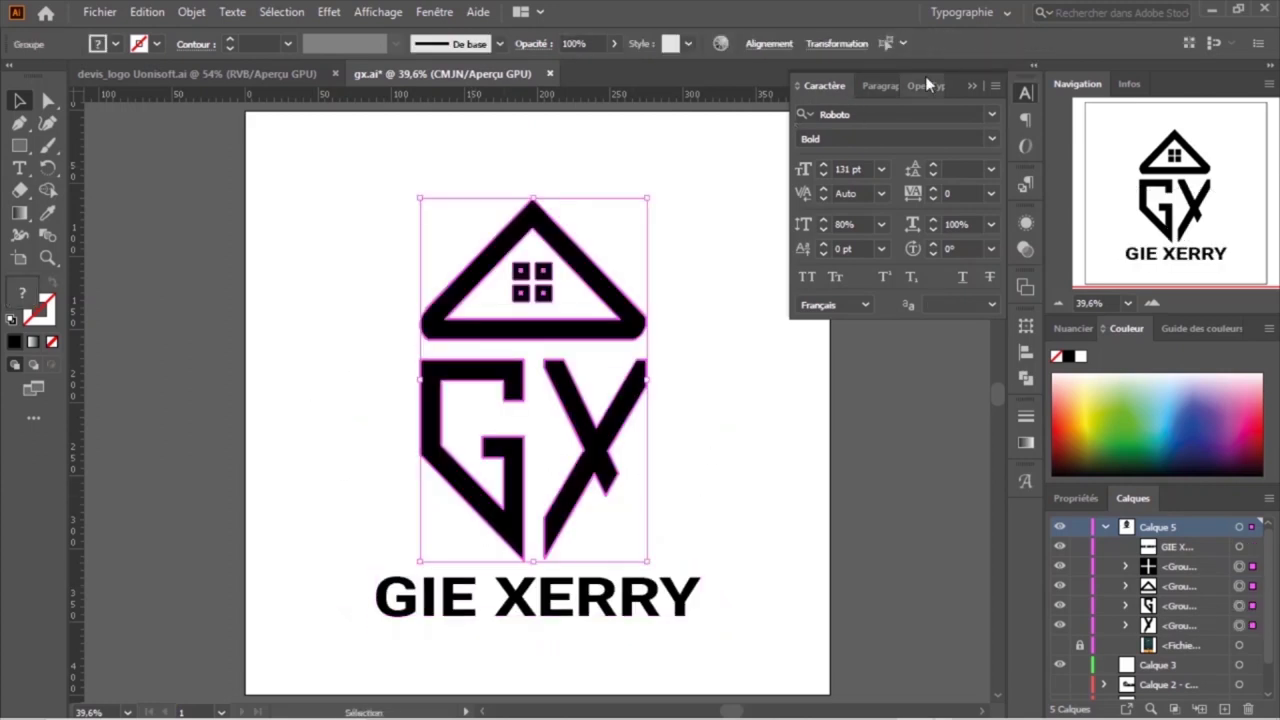
Group the logo pieces and centre the group horizontally on the artboard
key(ctrl+g)
click(607, 148)
drag(253, 225, 698, 443)
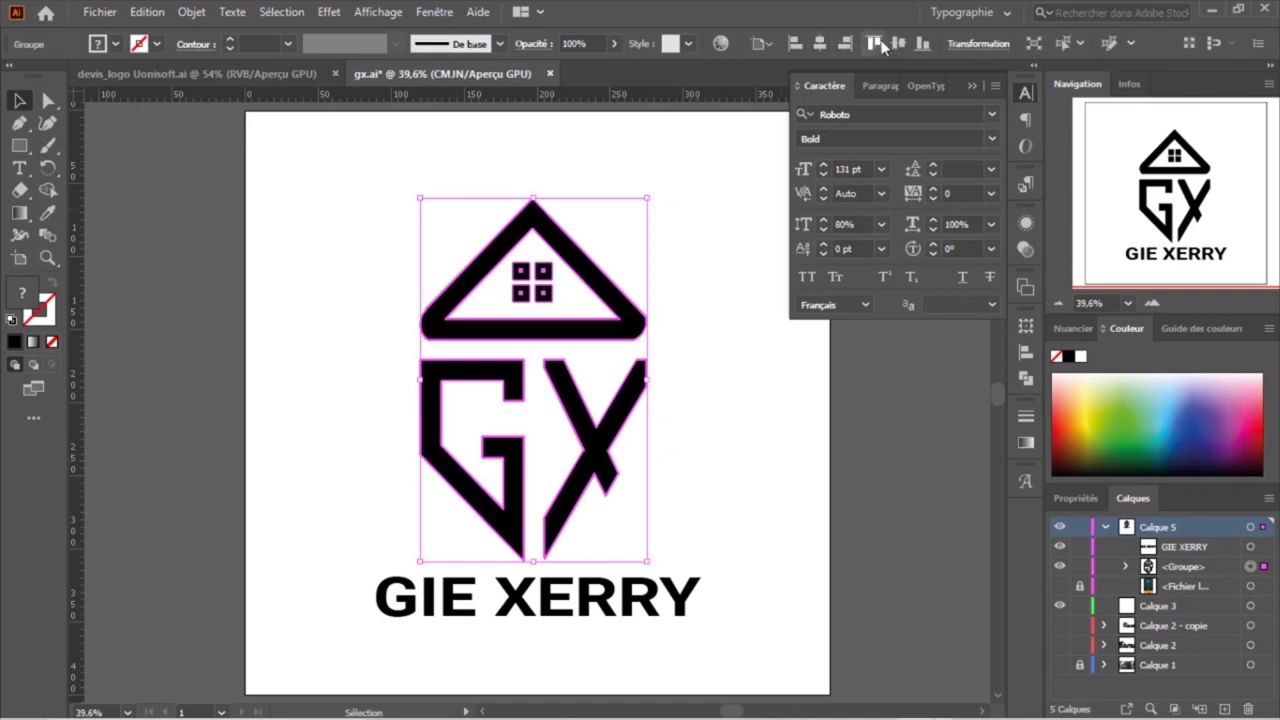
click(819, 43)
click(294, 575)
click(969, 87)
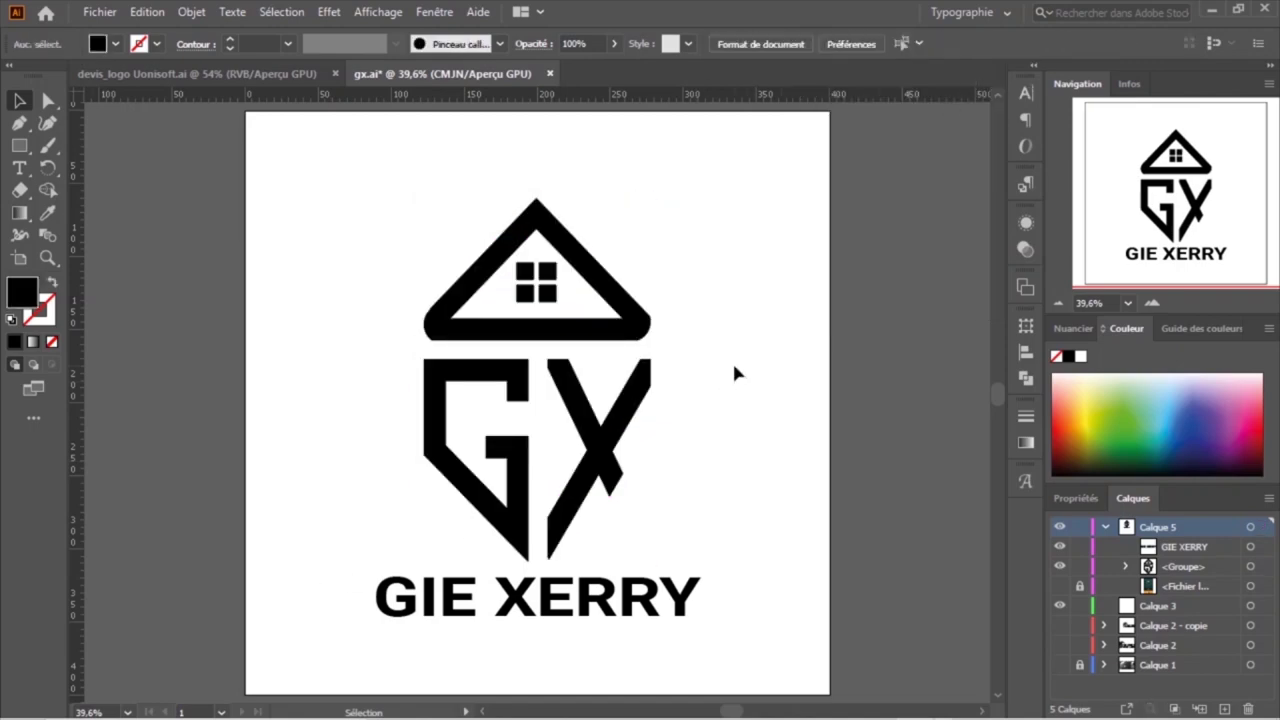
drag(580, 617, 582, 621)
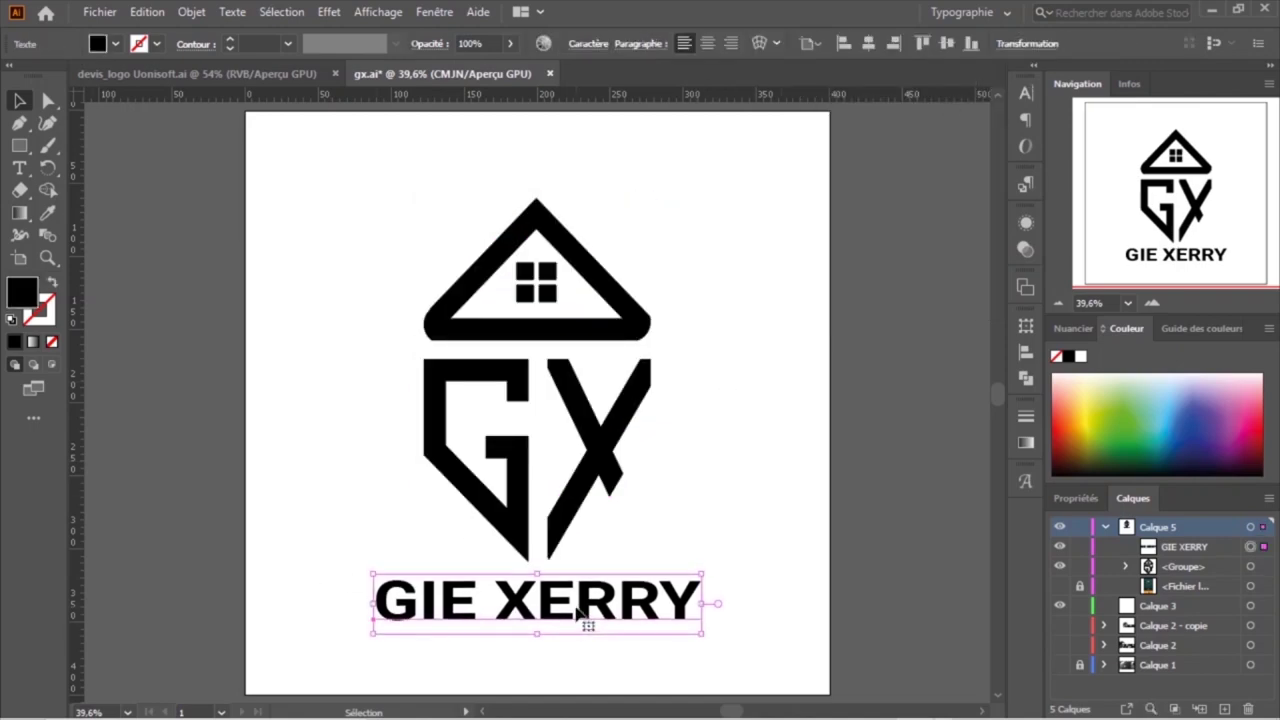
Shrink the GX logo slightly and move GIE XERRY up just beneath it
click(655, 420)
drag(652, 379, 610, 378)
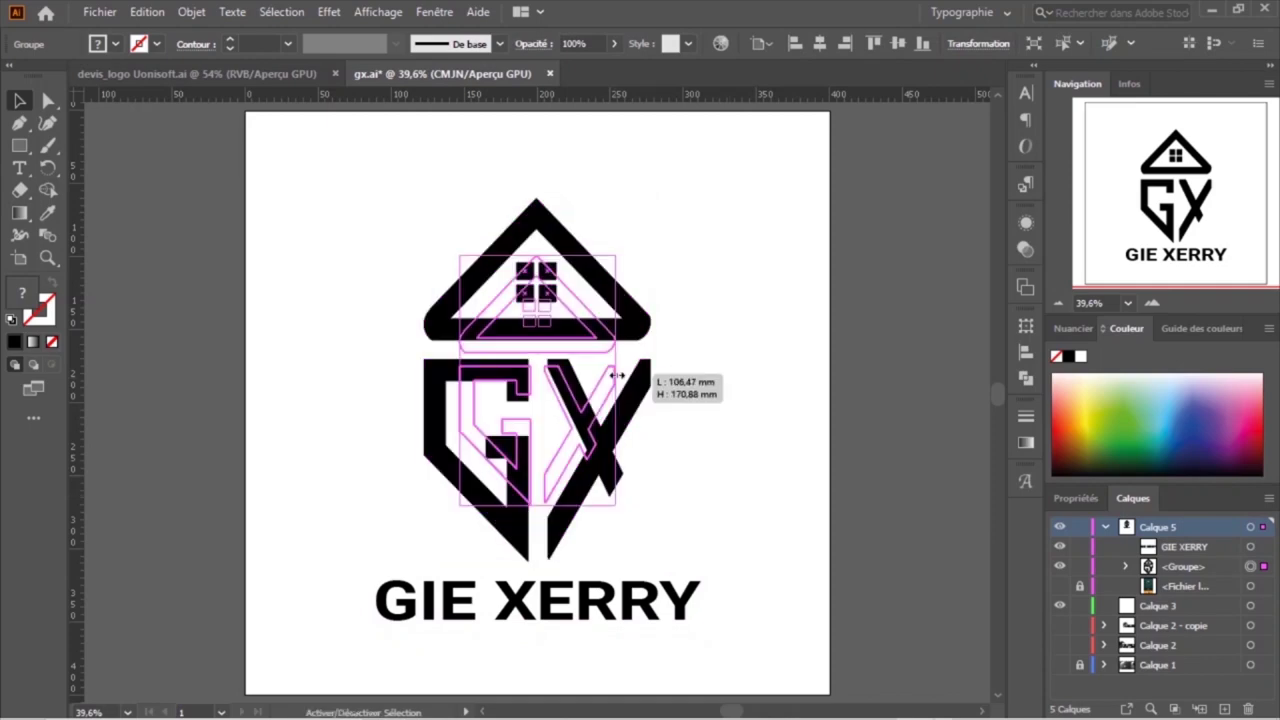
key(ctrl+plus)
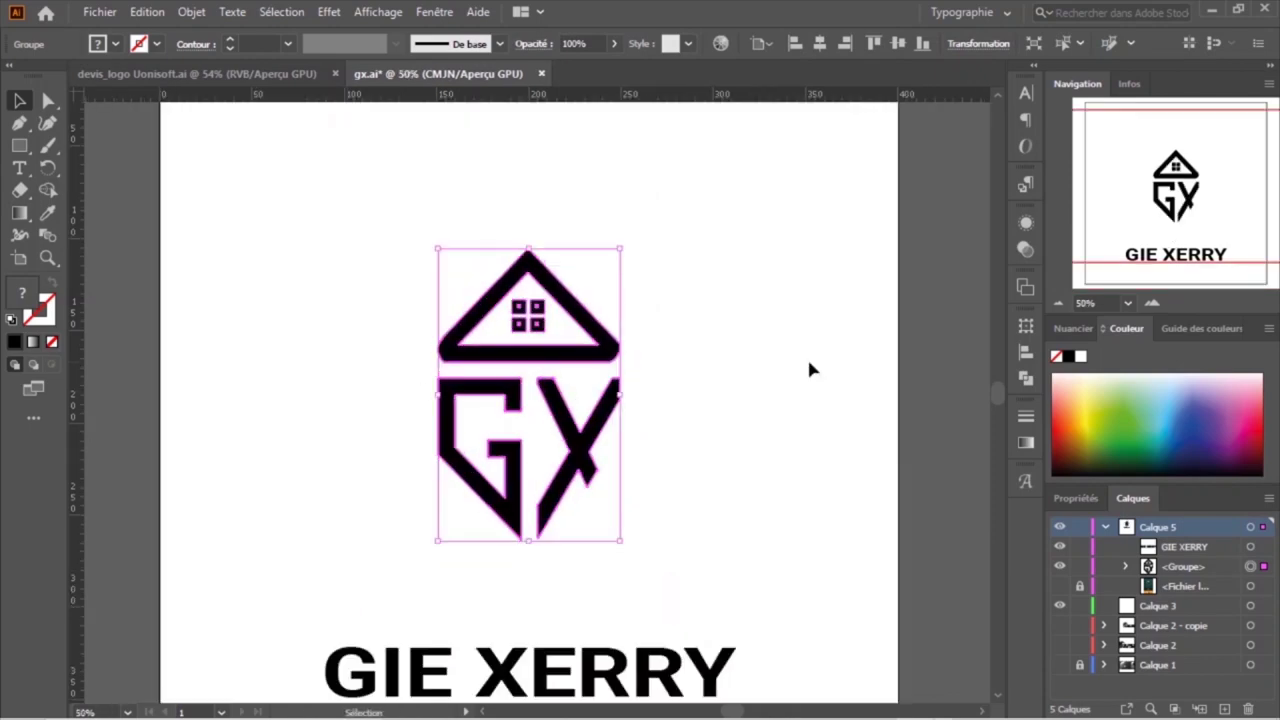
click(807, 356)
click(1177, 205)
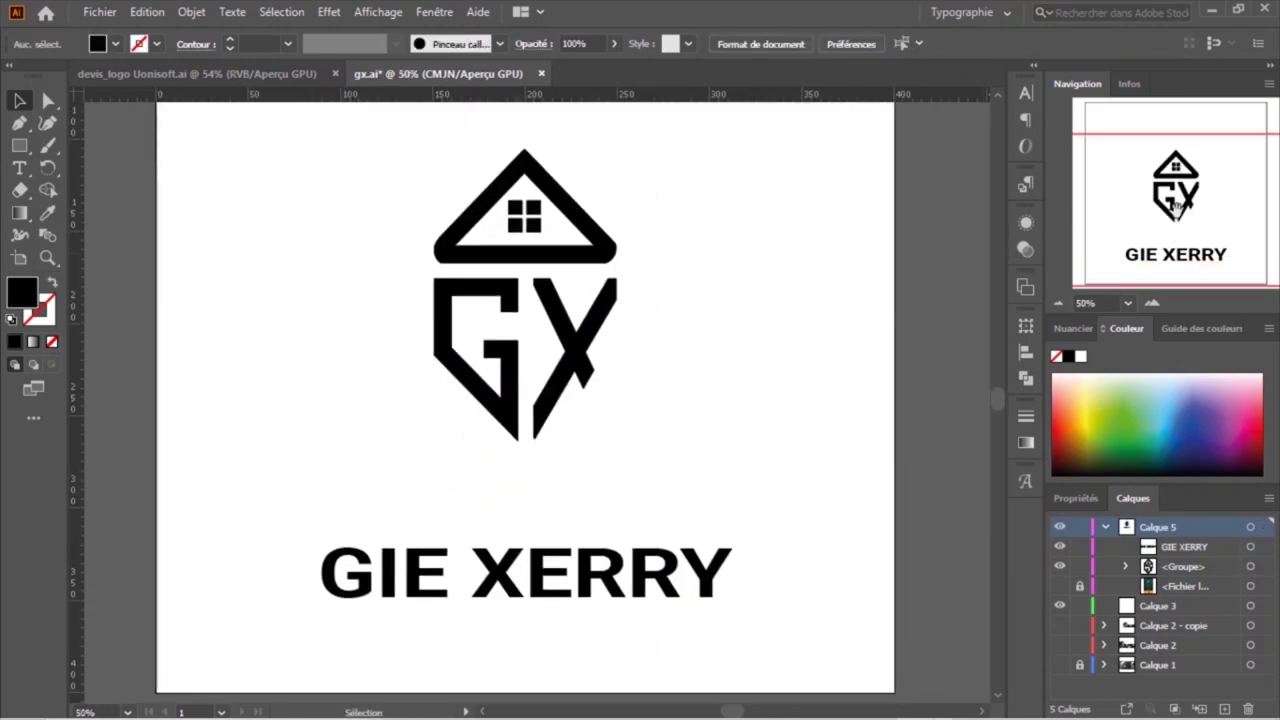
click(615, 572)
drag(584, 580, 587, 506)
click(759, 271)
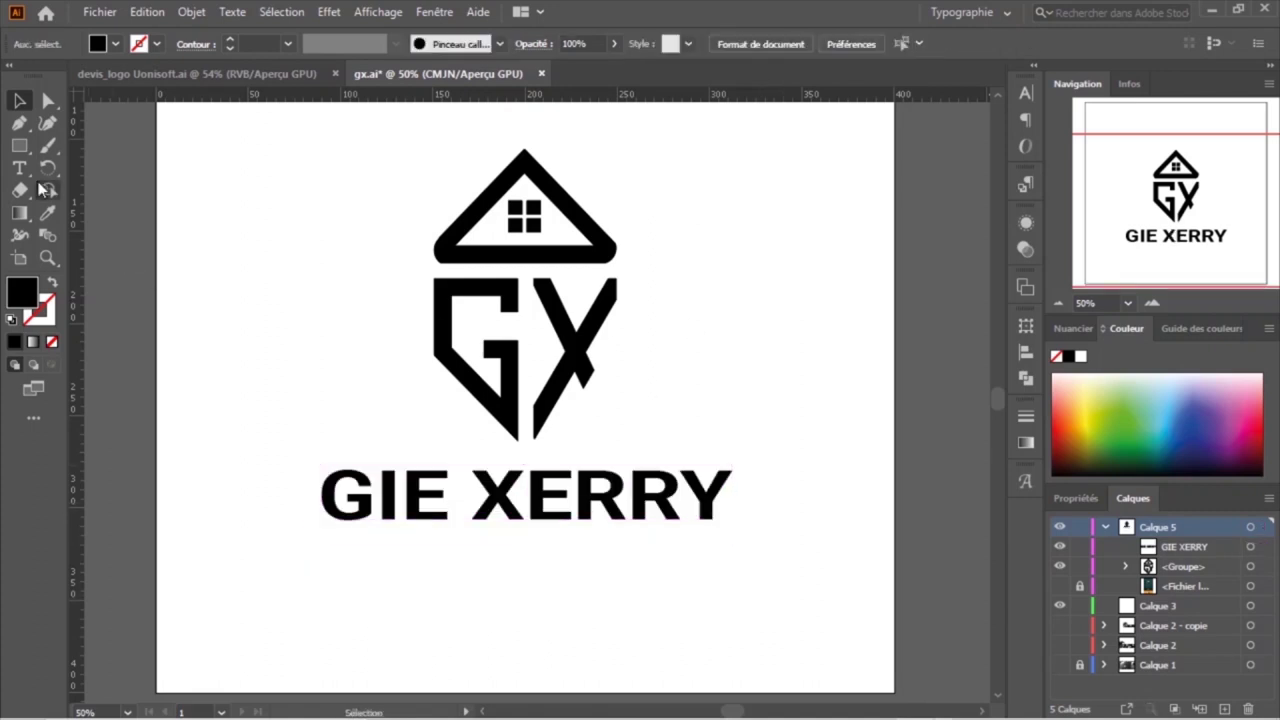
Type 'IMMOBILIER' in capitals as a new line below GIE XERRY
key(t)
click(348, 561)
text(immobi)
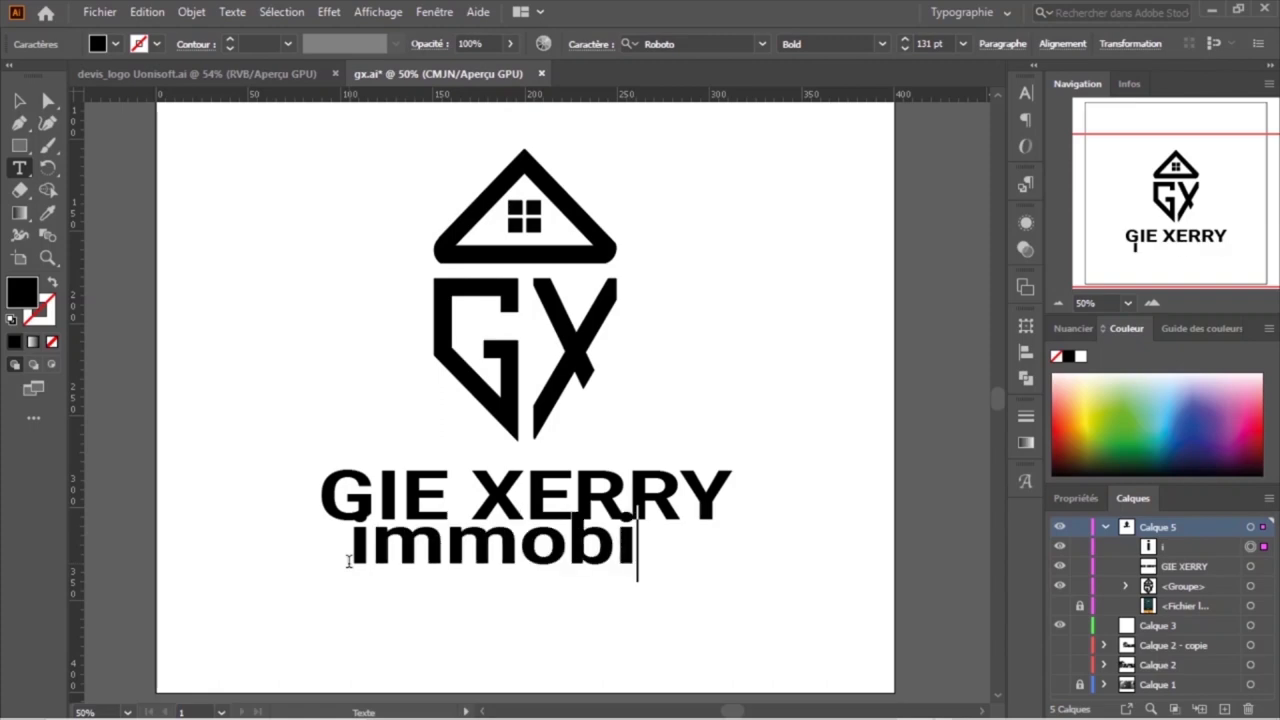
text(lier)
key(BackSpace)
key(BackSpace)
key(BackSpace)
key(BackSpace)
key(BackSpace)
text(IMMOBILI)
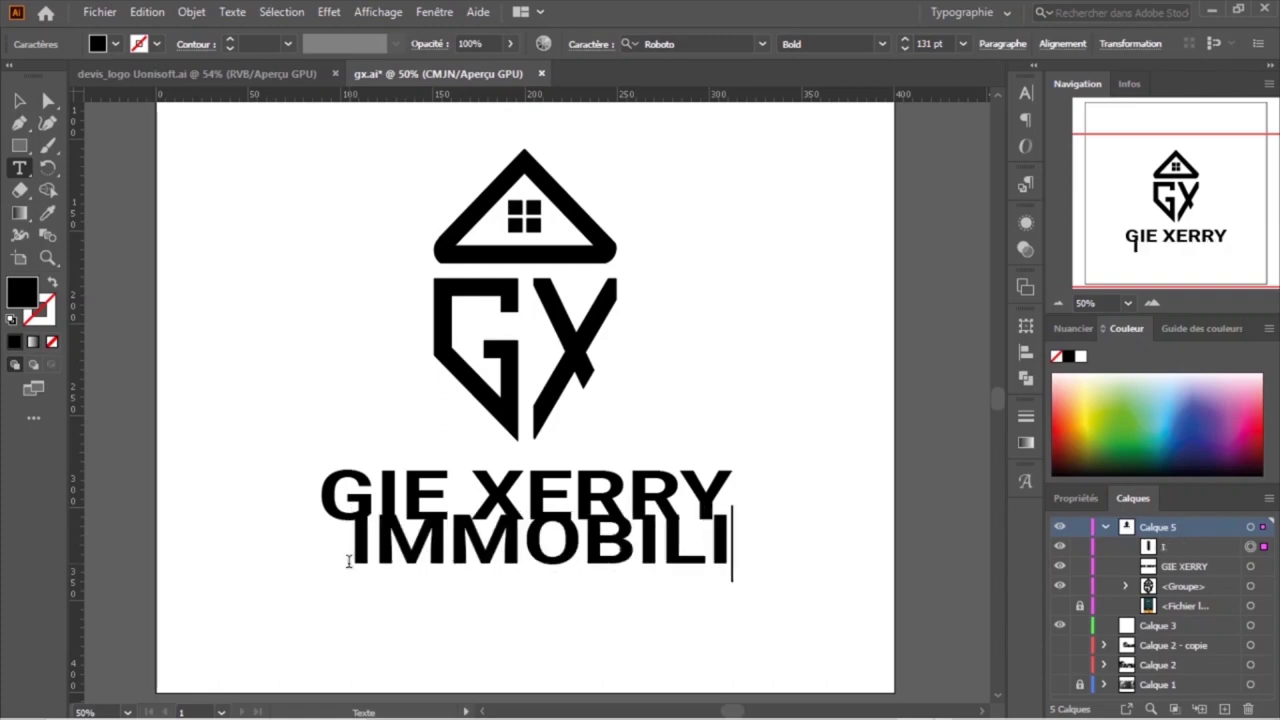
text(ER)
key(Escape)
Set IMMOBILIER to Roboto Thin and reduce its size to 85 pt
click(1026, 92)
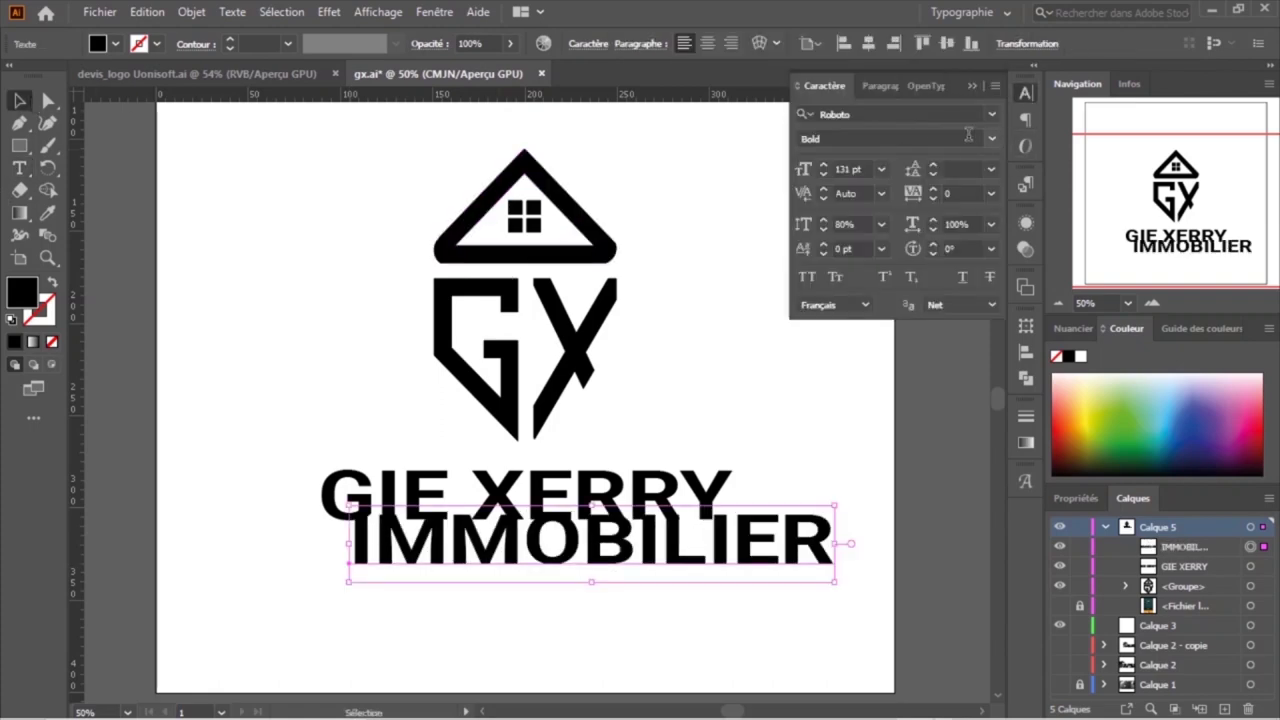
click(990, 139)
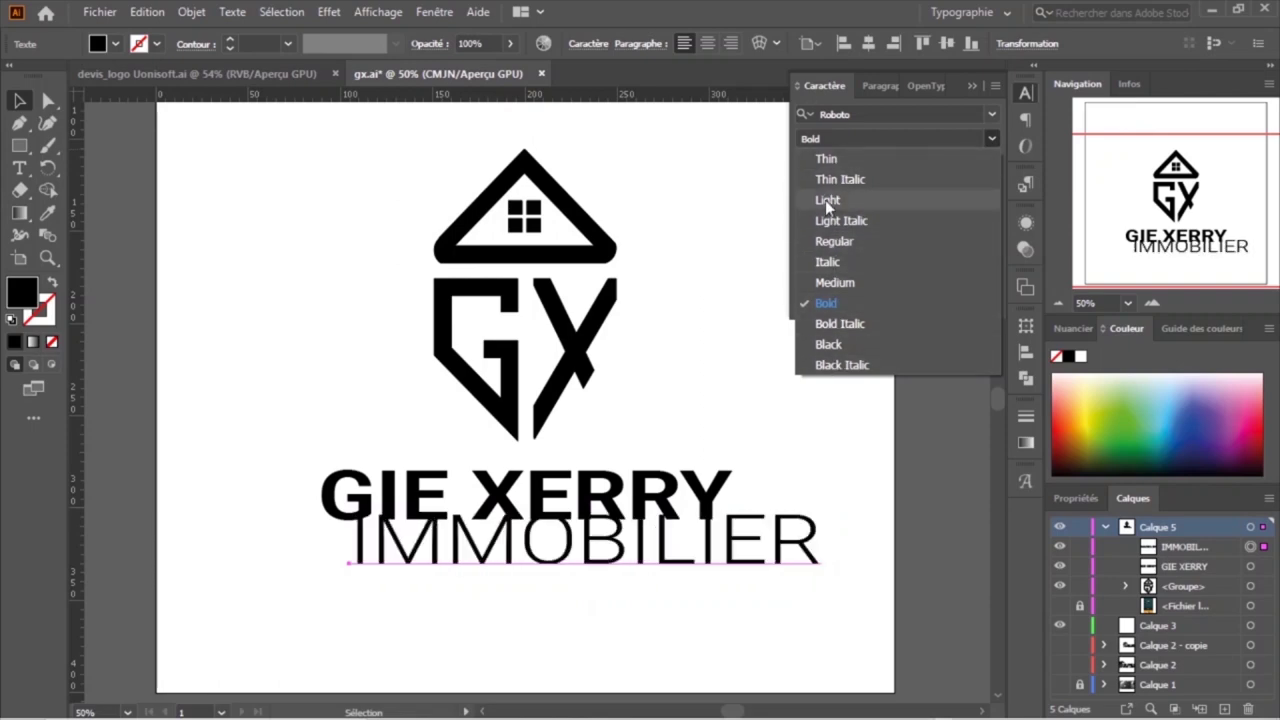
click(825, 159)
click(823, 175)
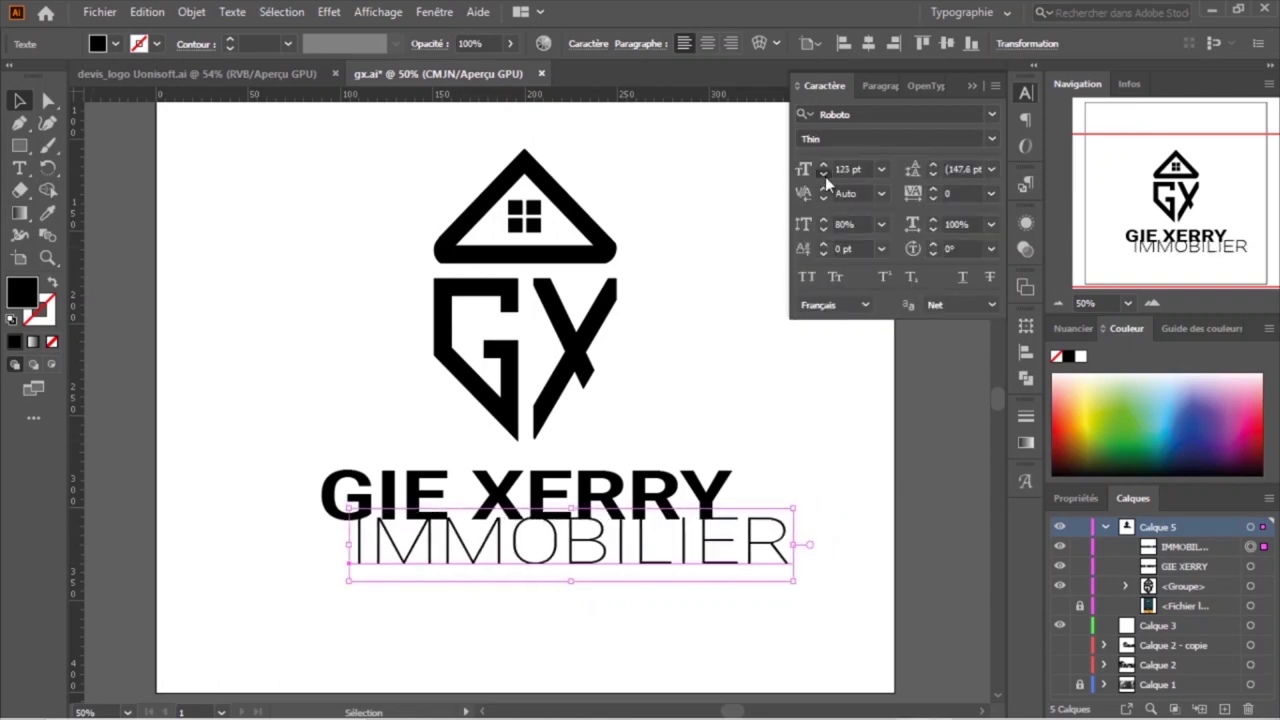
click(823, 175)
click(823, 175)
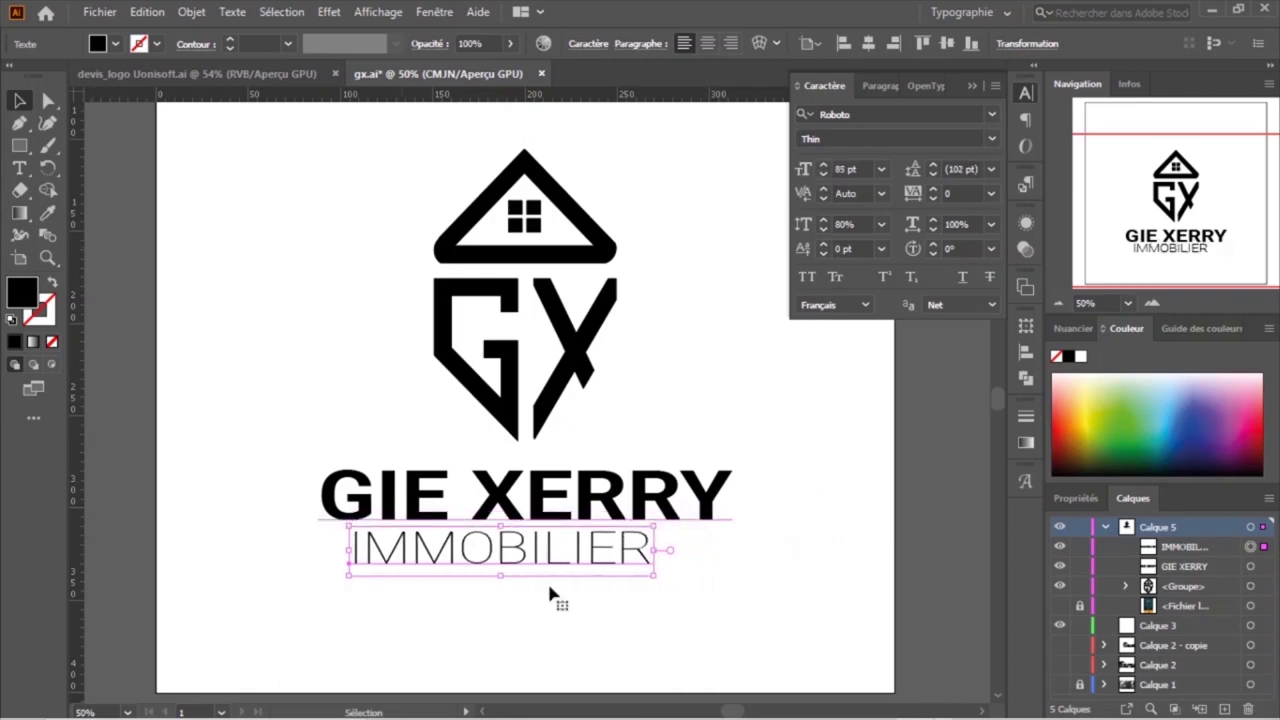
Centre IMMOBILIER beneath GIE XERRY and fit the artboard in view
drag(505, 560, 549, 557)
click(683, 622)
click(549, 563)
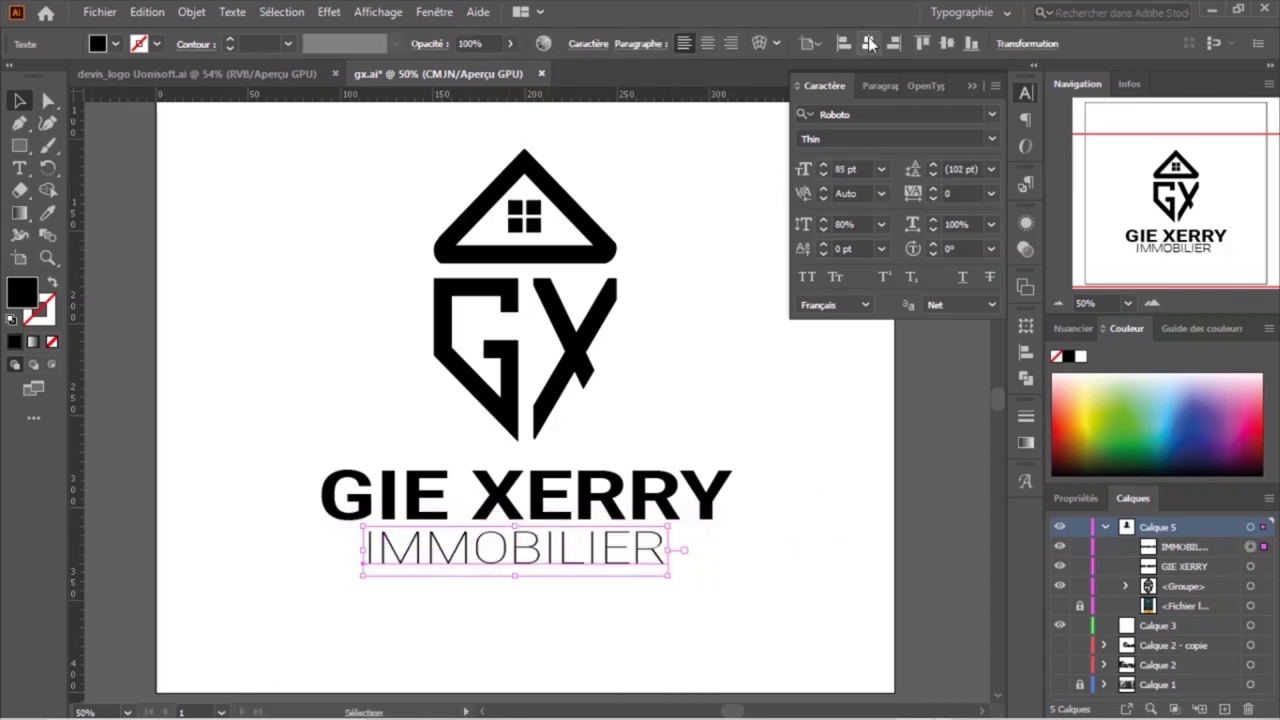
click(704, 340)
click(985, 76)
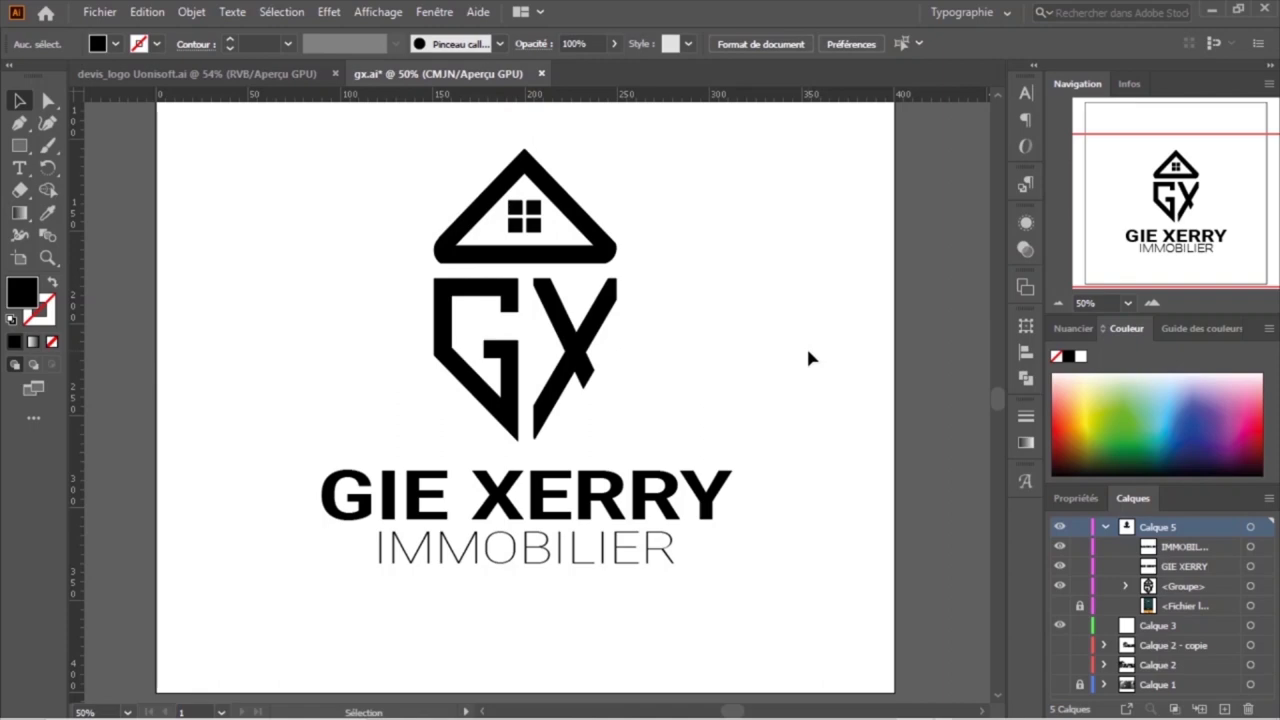
key(ctrl+0)
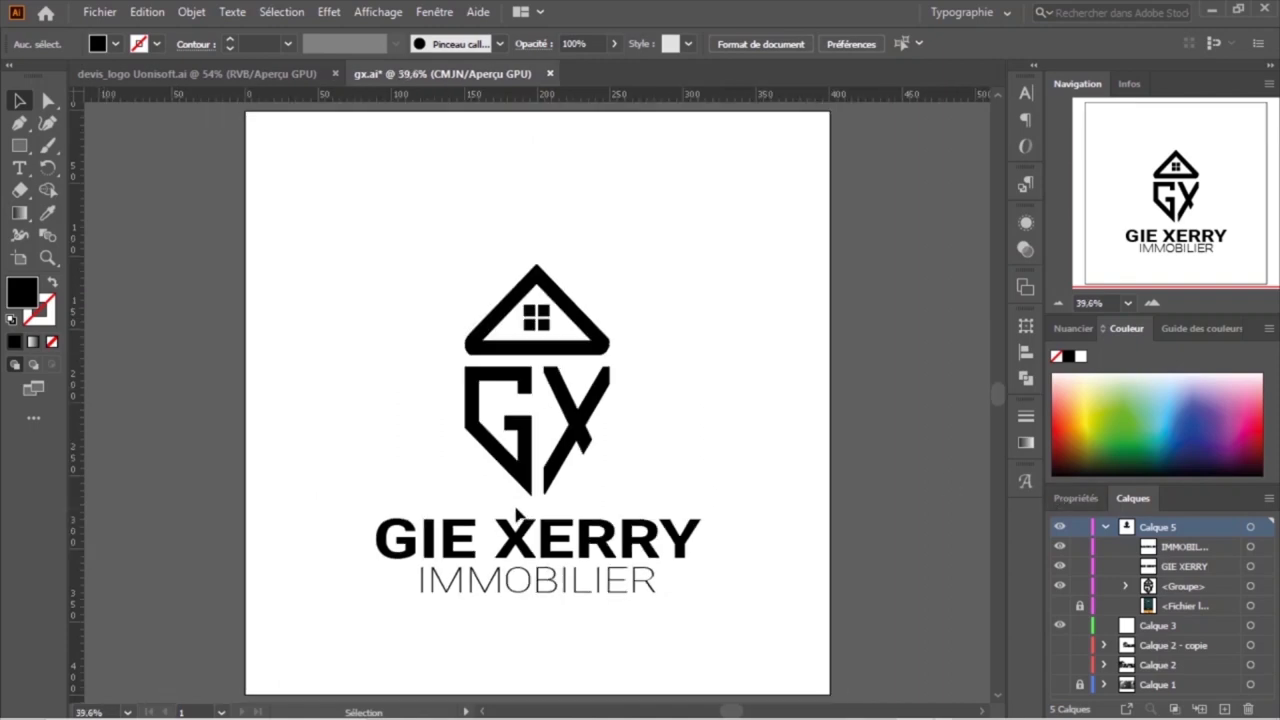
Nudge IMMOBILIER right and both text lines slightly up so they sit centred under the logo
click(522, 512)
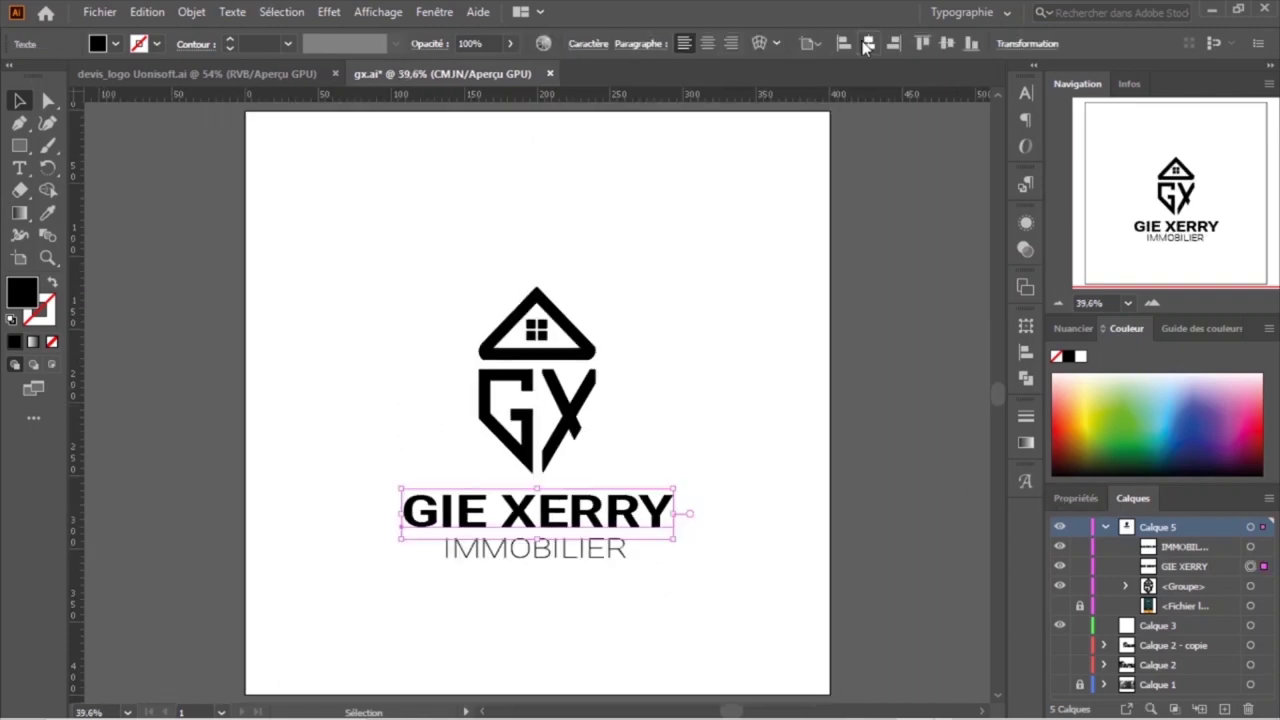
click(628, 545)
key(shift+Right)
click(734, 318)
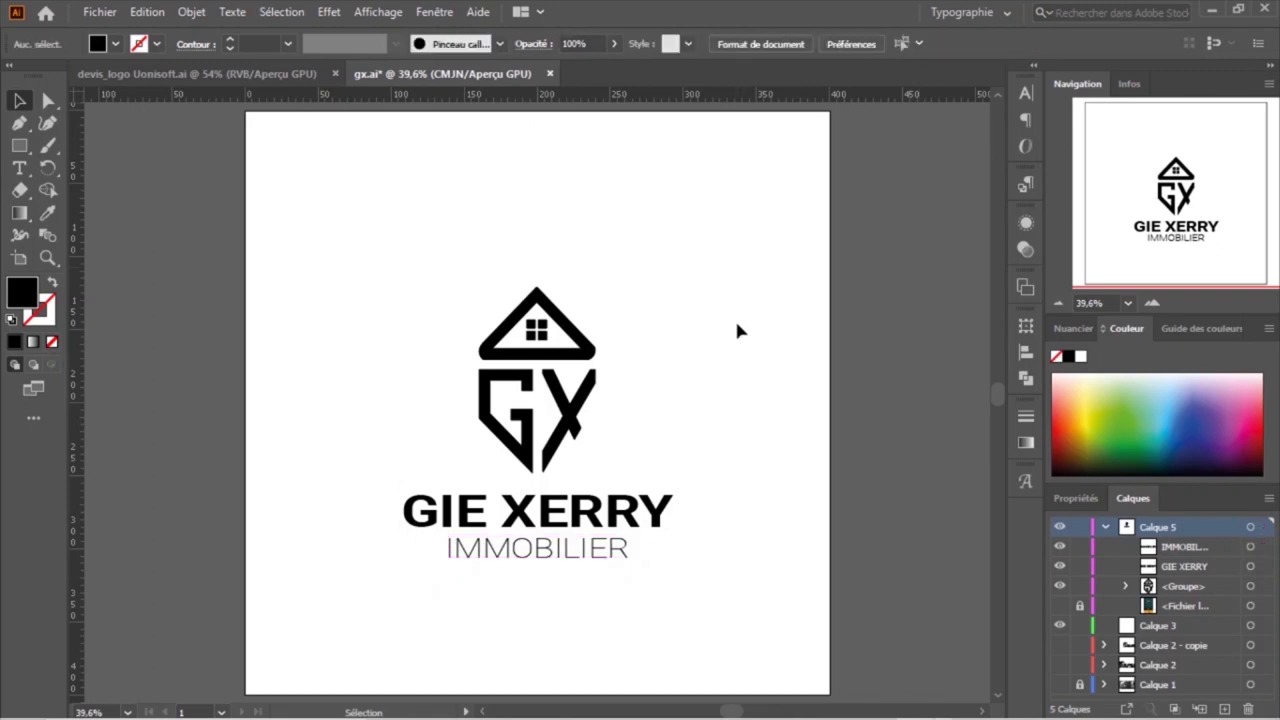
drag(510, 640, 470, 488)
key(shift+Up)
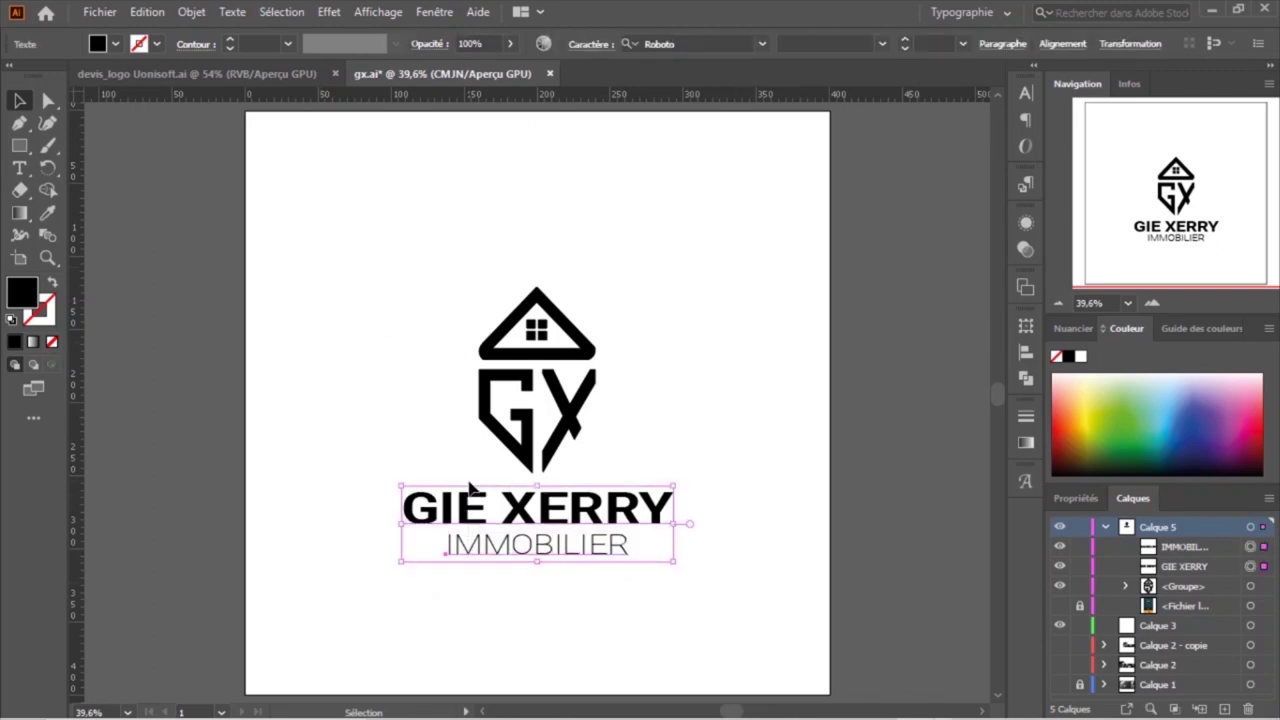
click(390, 325)
Group the whole logo with its text and centre the group vertically on the artboard
drag(343, 289, 709, 640)
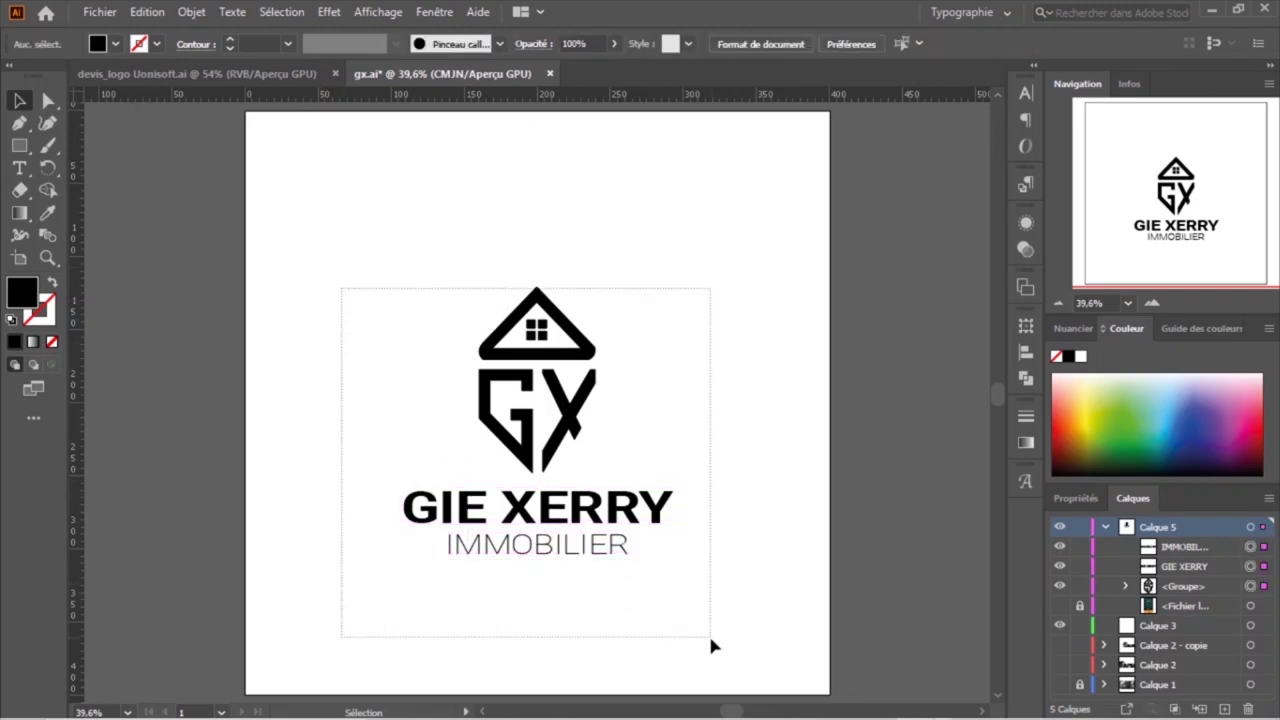
key(ctrl+g)
click(720, 43)
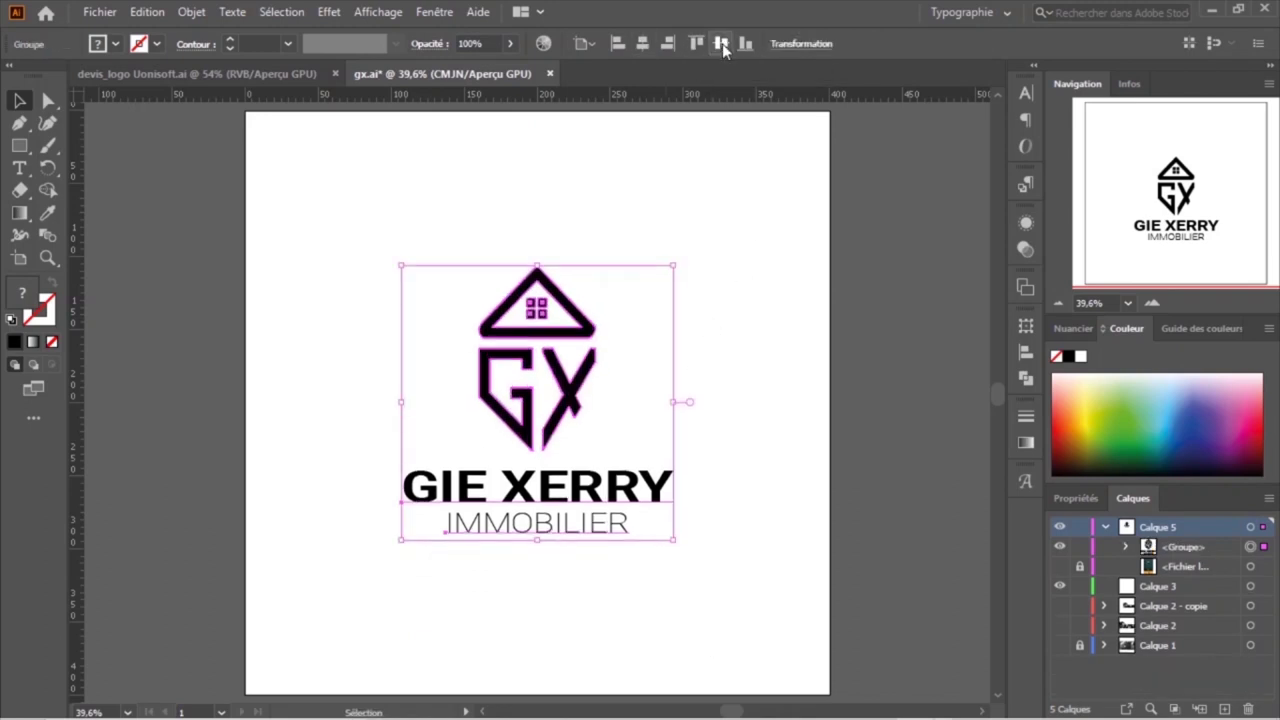
click(283, 373)
Recolour the word GIE in GIE XERRY pink
key(ctrl+1)
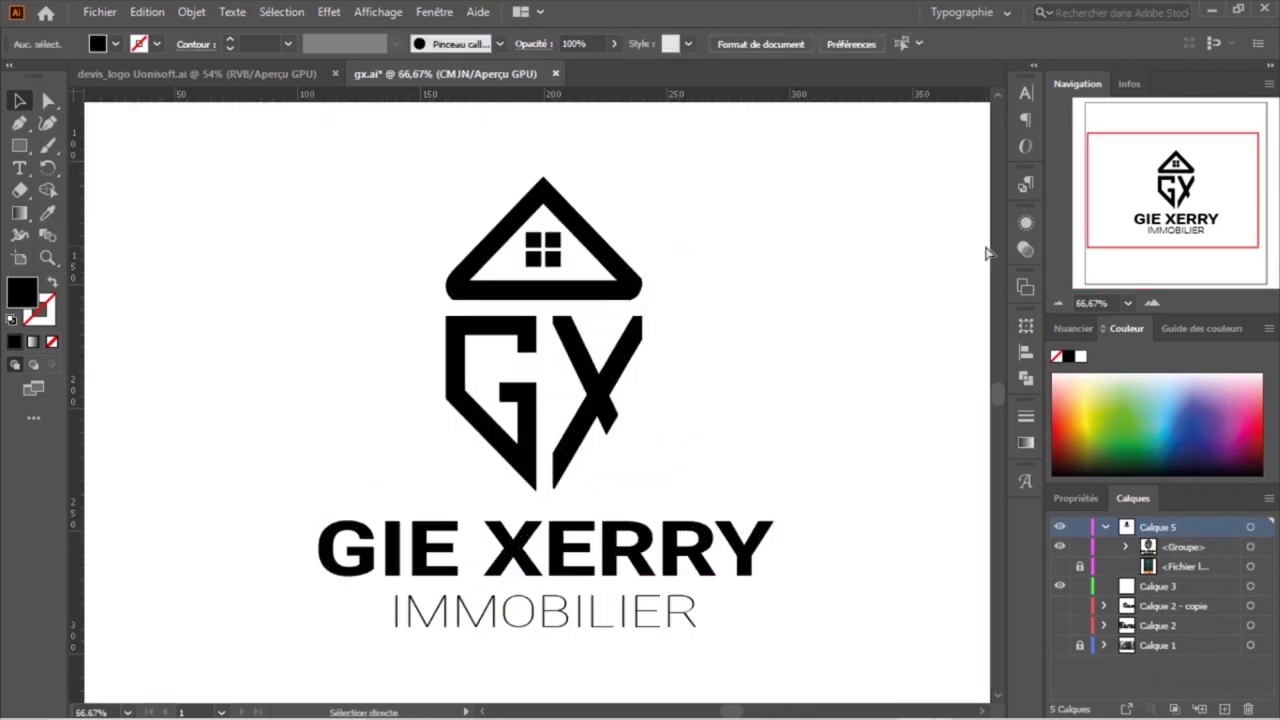
drag(1194, 195, 1183, 235)
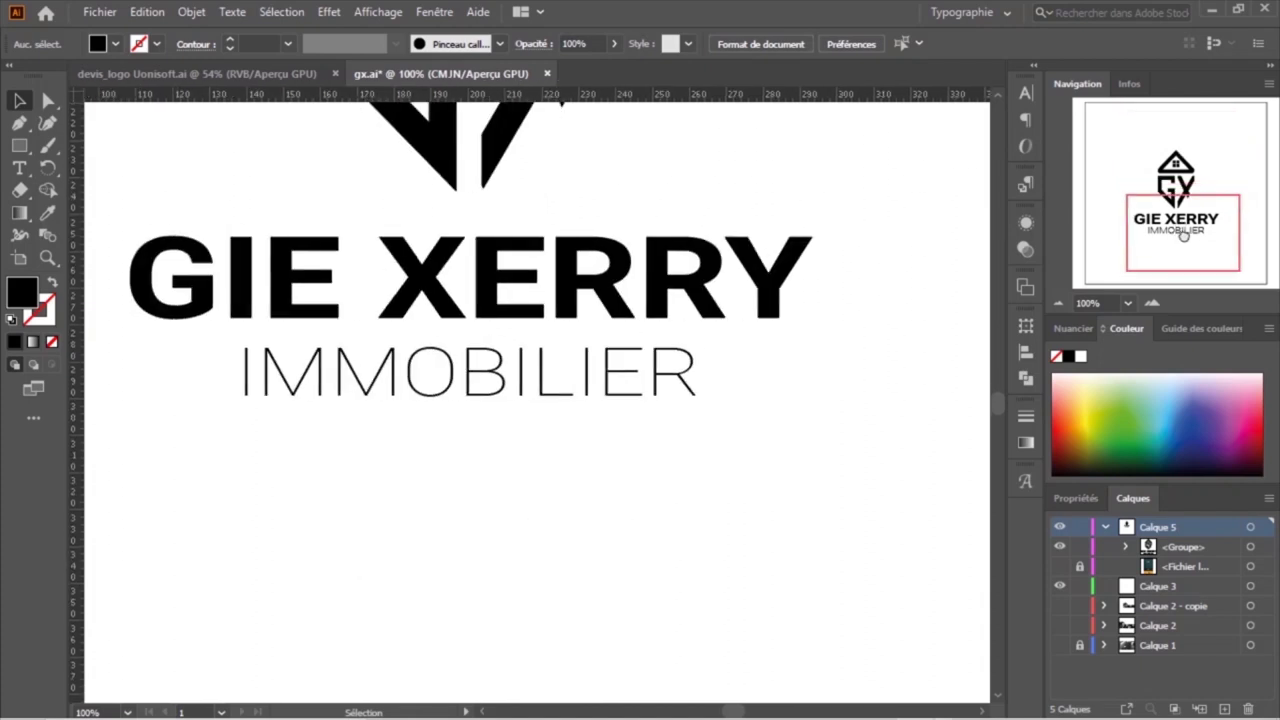
key(ctrl+0)
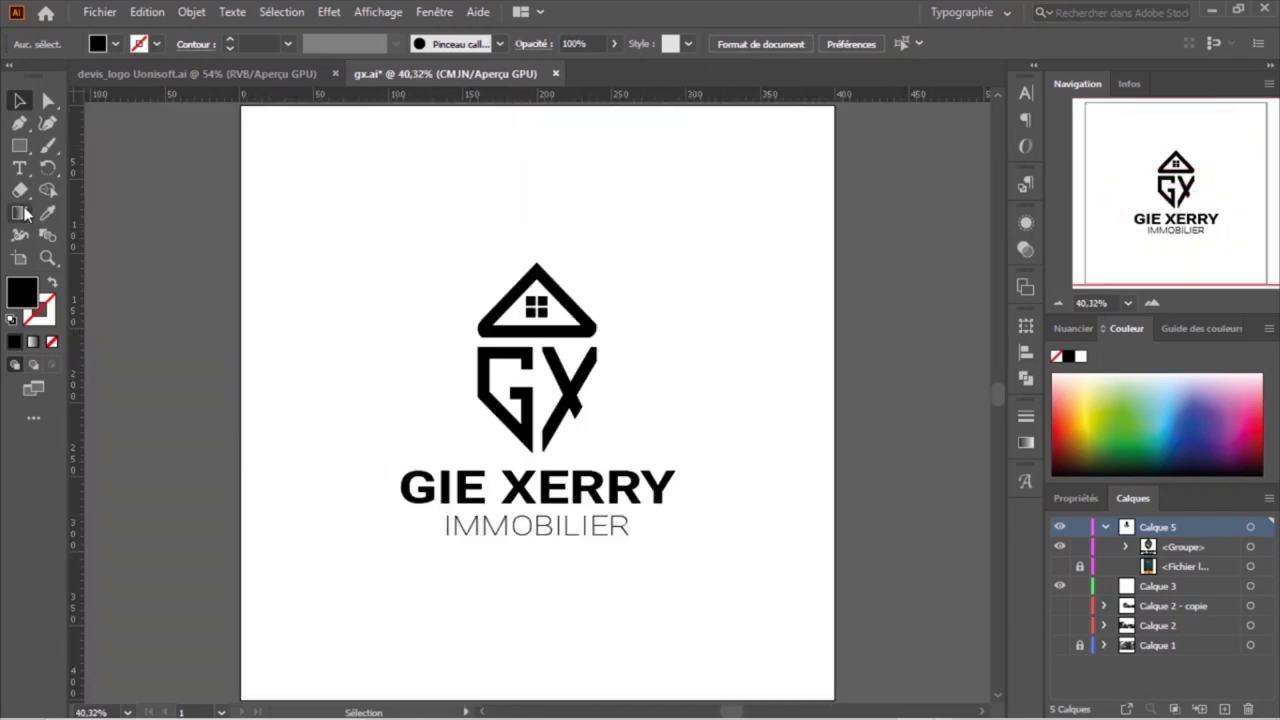
click(1263, 407)
click(24, 100)
click(163, 443)
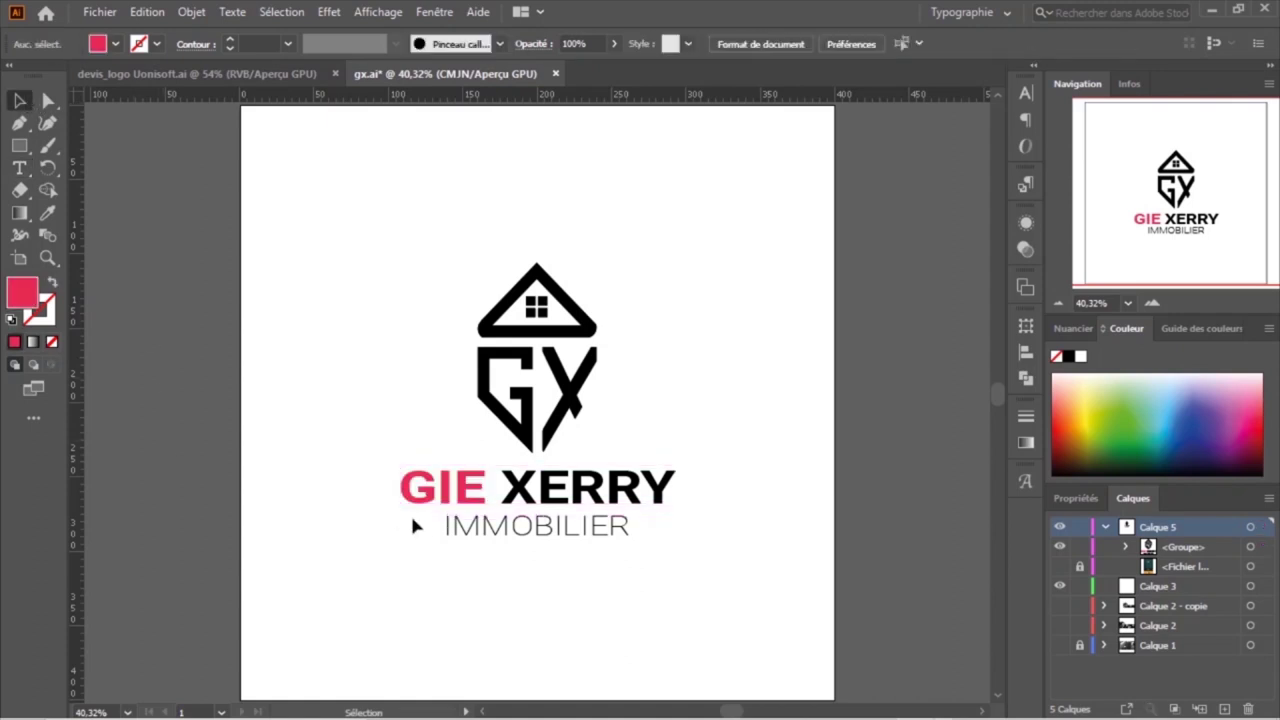
key(a)
click(18, 170)
drag(485, 484, 398, 498)
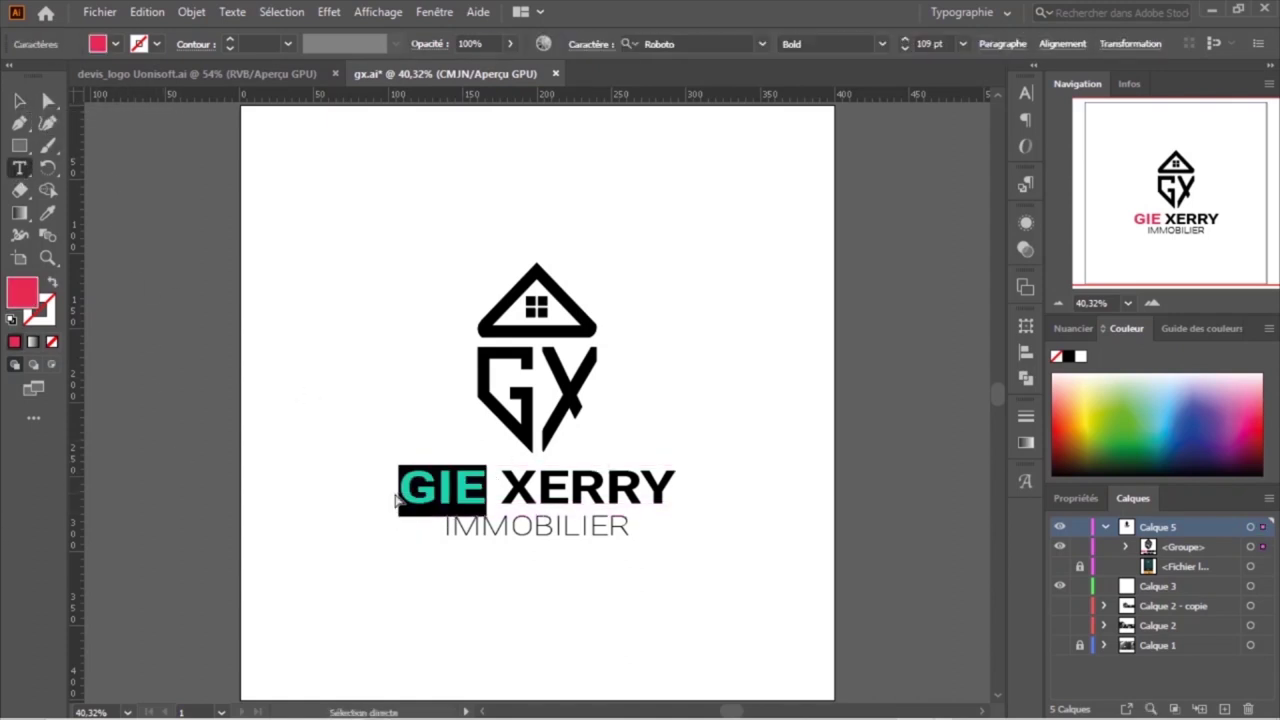
click(48, 100)
click(515, 400)
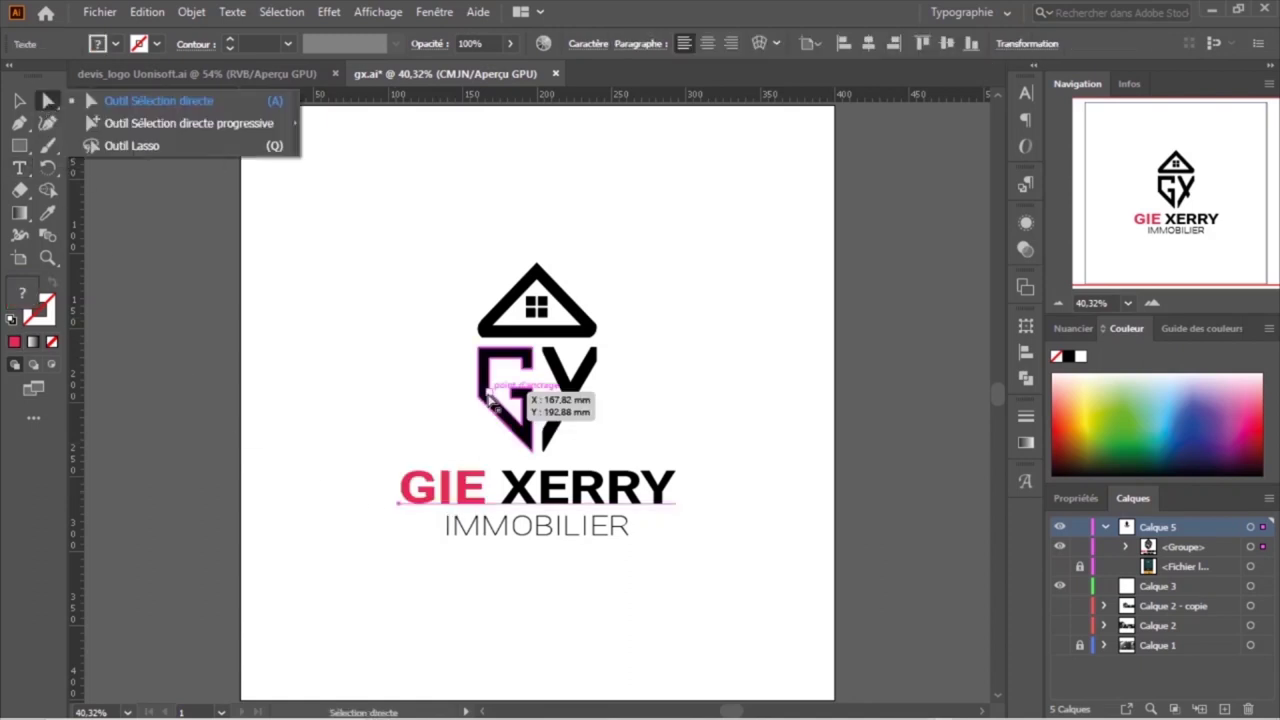
double_click(22, 292)
key(Escape)
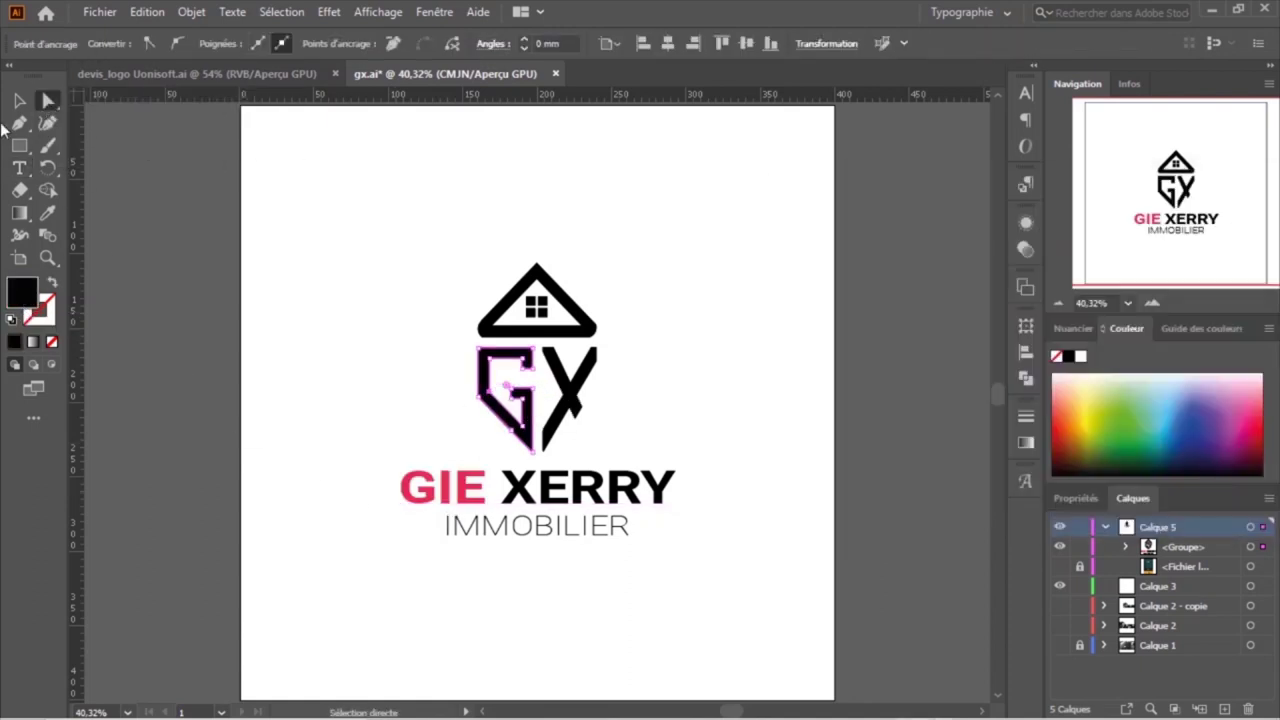
click(20, 102)
double_click(25, 295)
key(Escape)
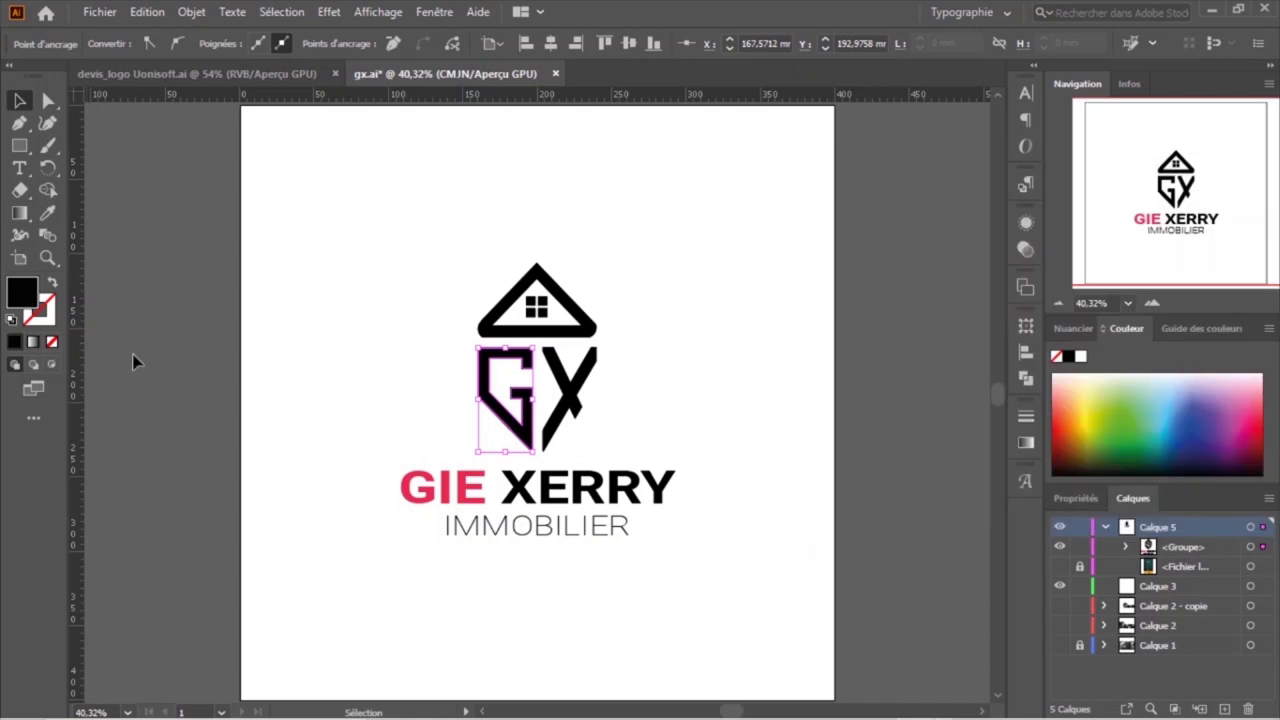
click(278, 385)
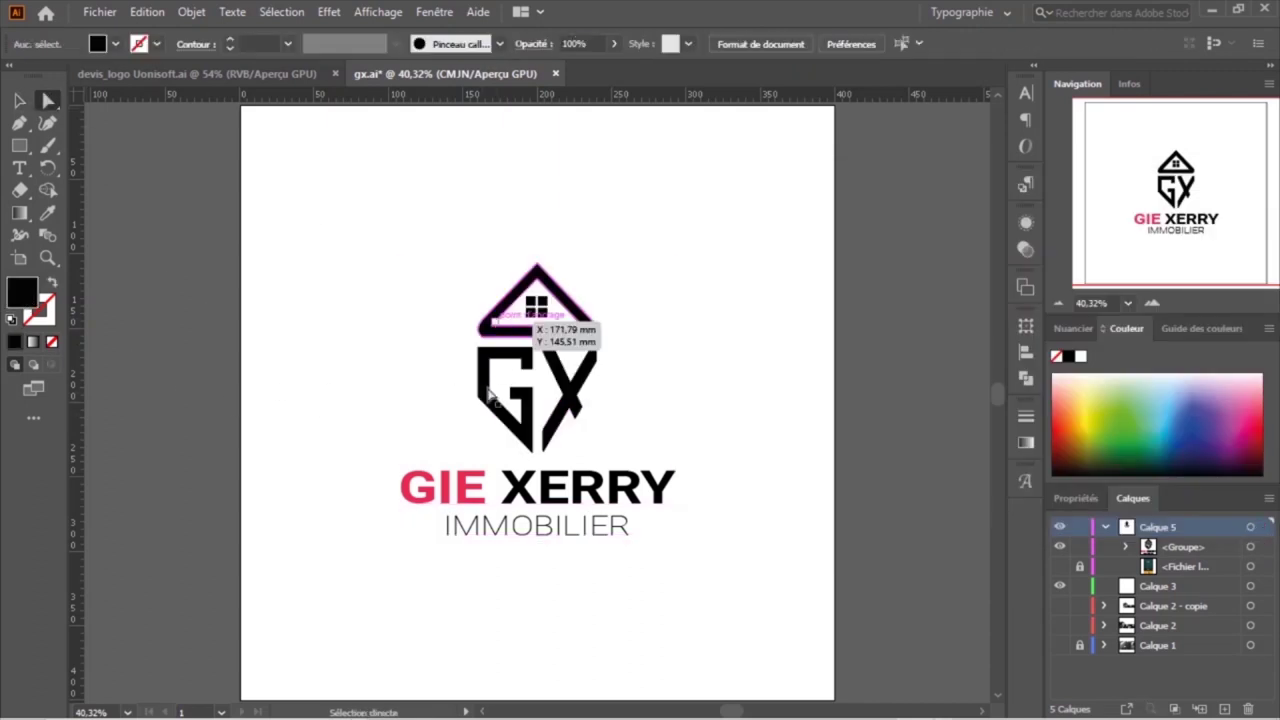
click(515, 350)
double_click(20, 293)
text(GIE)
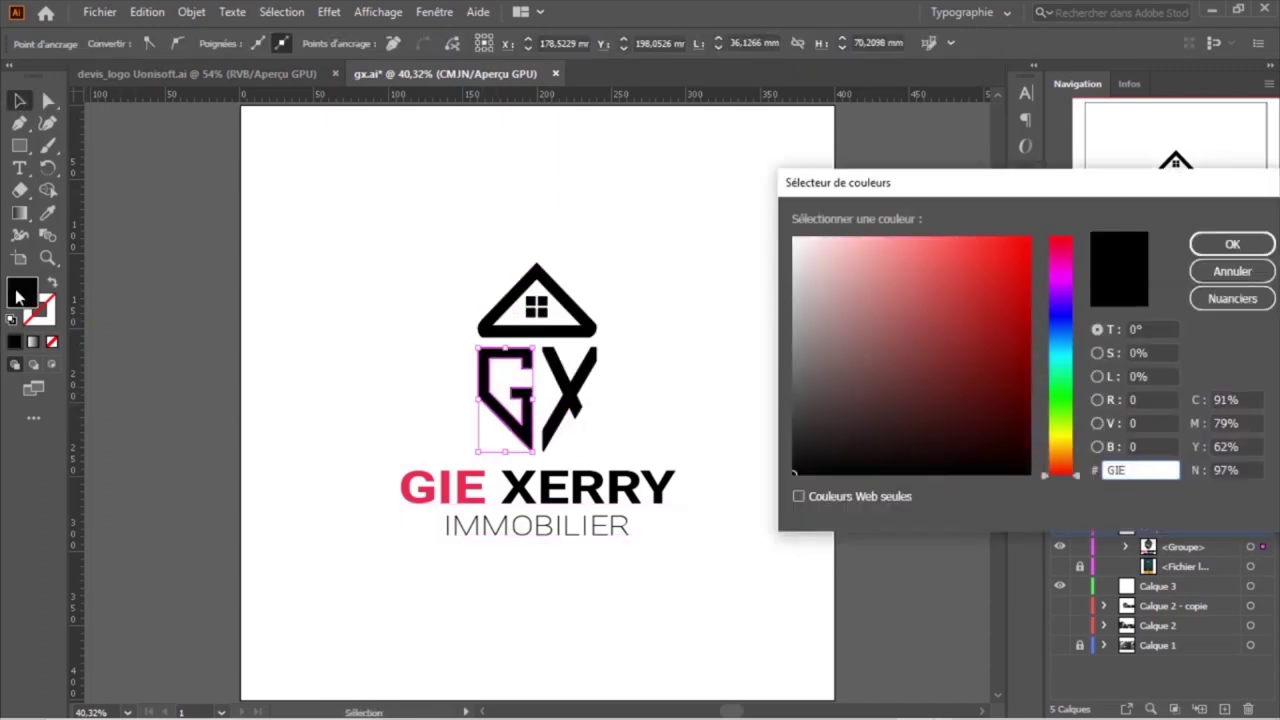
key(Escape)
click(1262, 410)
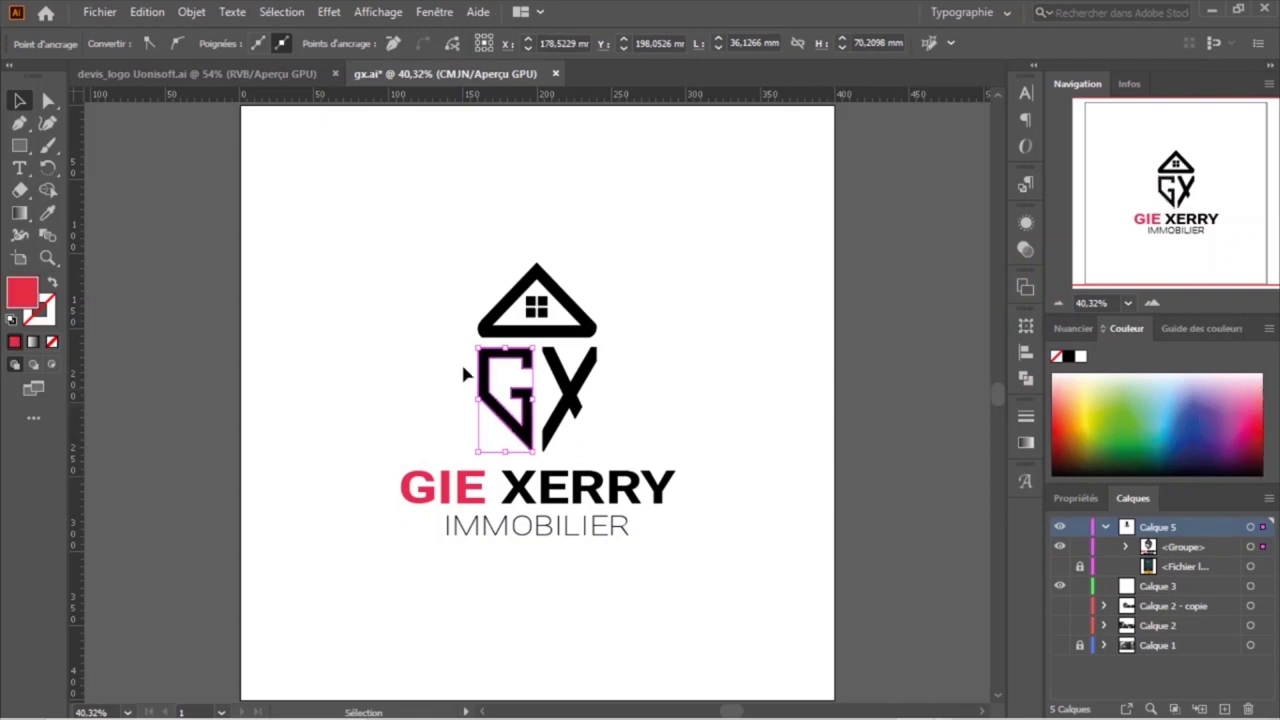
click(353, 418)
click(400, 486)
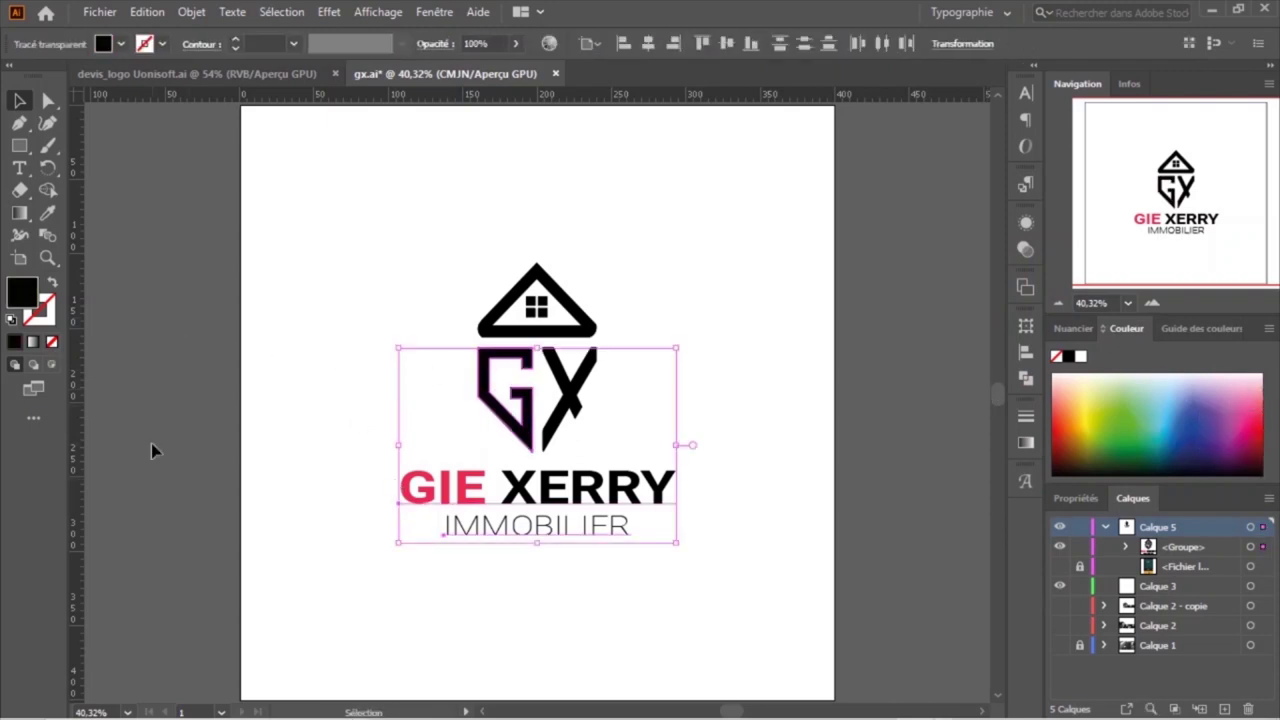
key(ctrl+z)
key(ctrl+z)
click(147, 12)
click(176, 55)
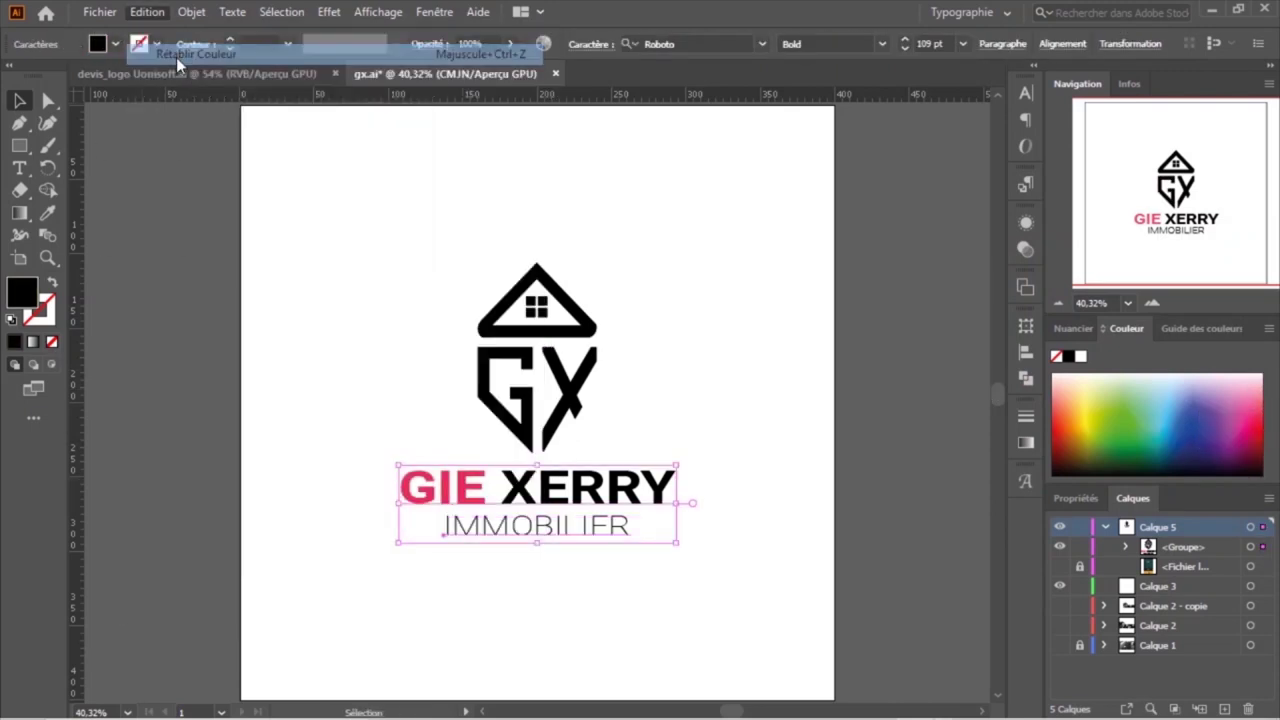
click(183, 333)
key(ctrl+plus)
key(ctrl+plus)
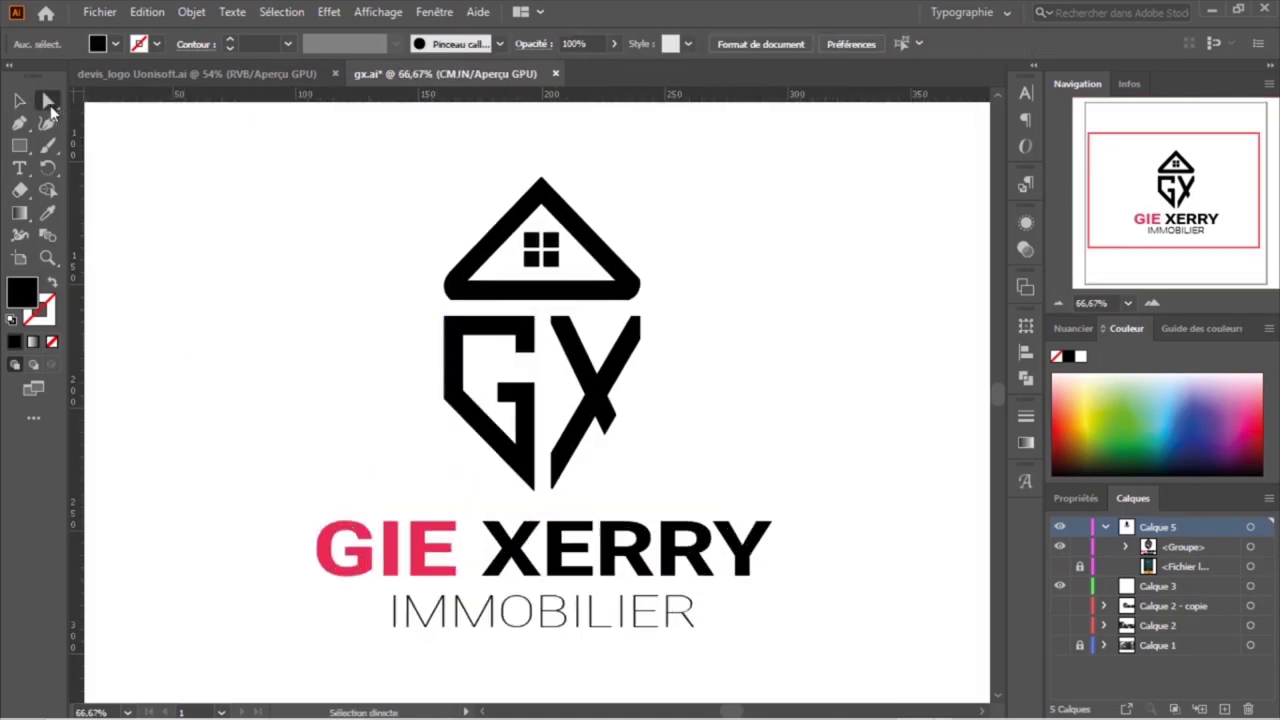
Inspect the GX mark's fill colour and trial-move its parts, undoing both moves
double_click(22, 292)
key(Escape)
click(198, 346)
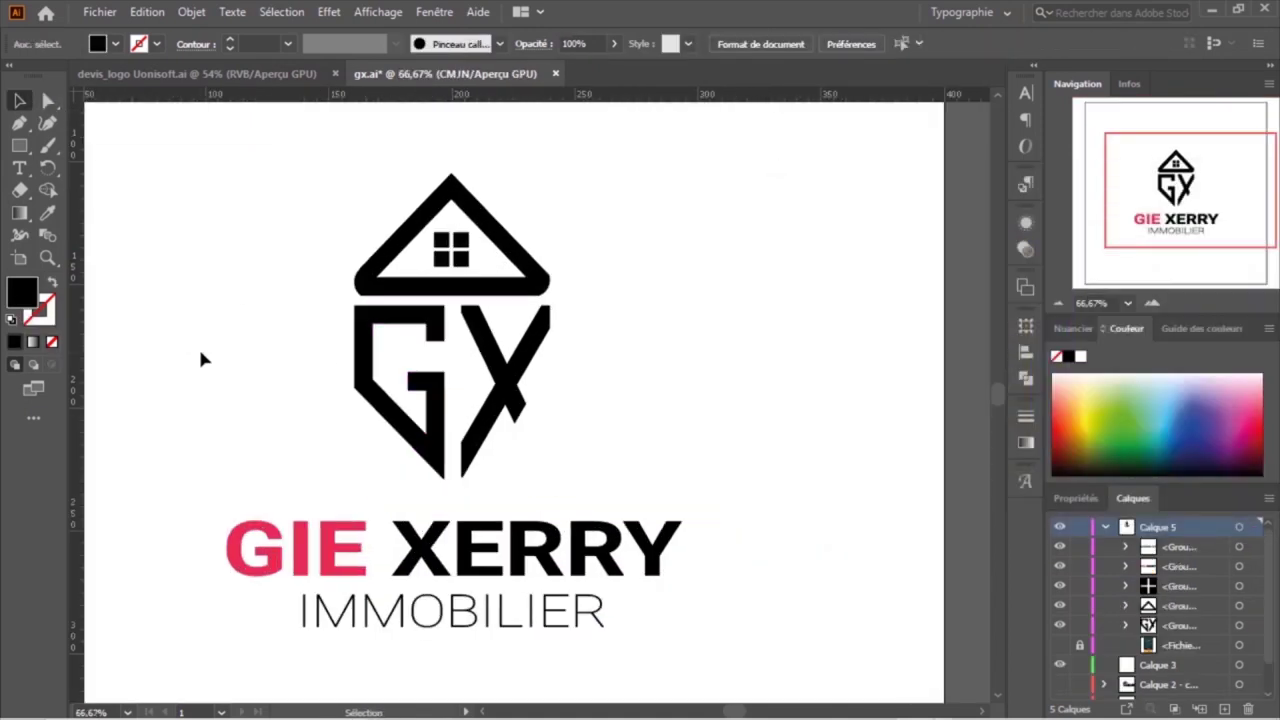
click(372, 372)
double_click(28, 308)
text(GIE)
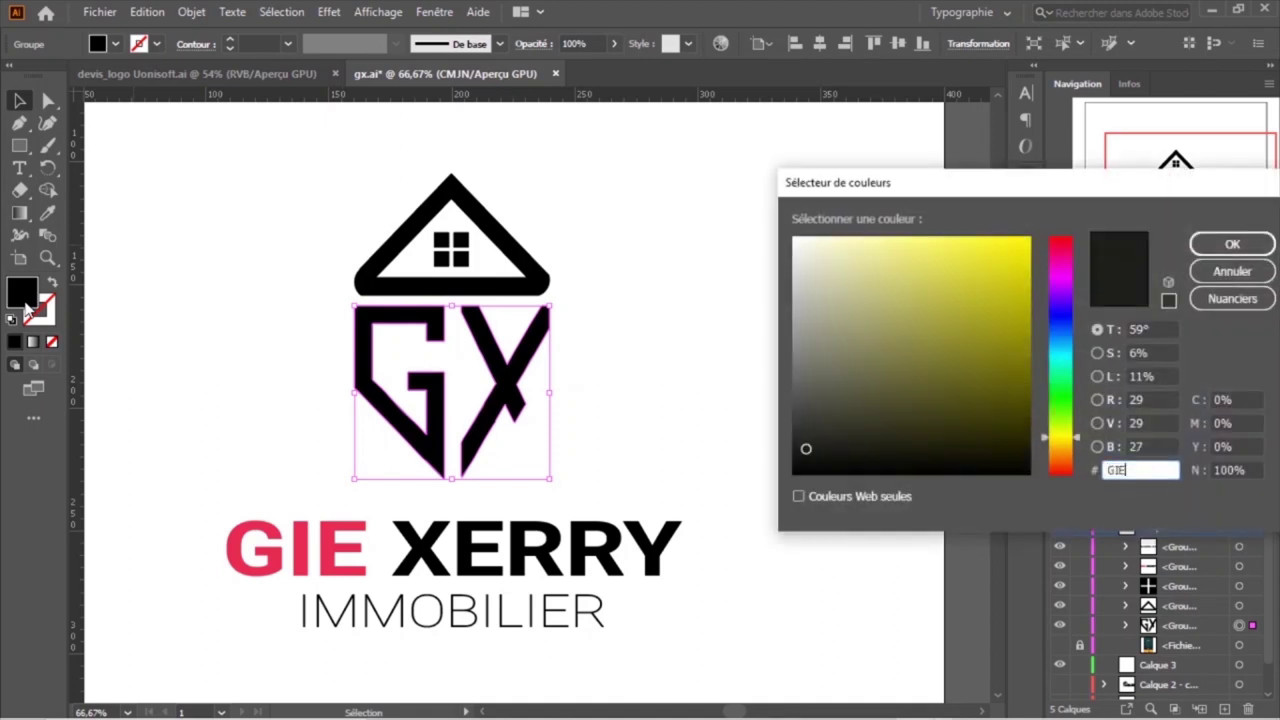
key(Escape)
drag(380, 380, 231, 382)
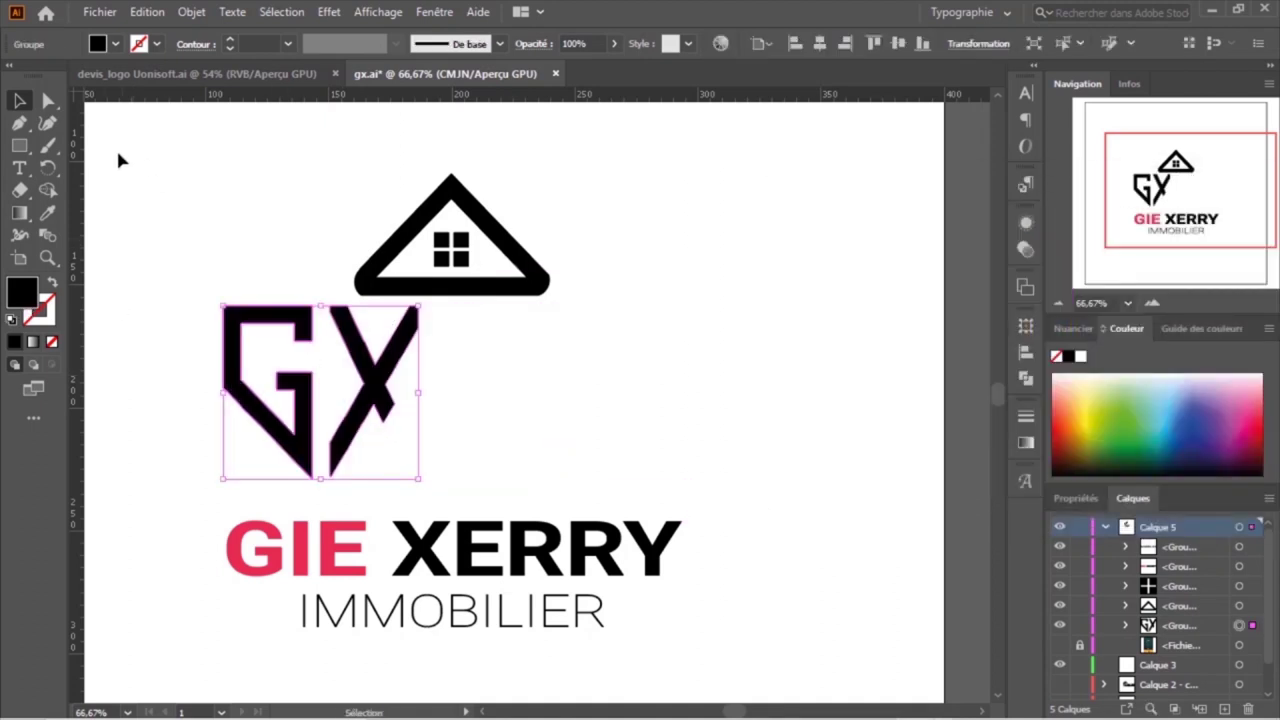
key(a)
drag(312, 338, 621, 425)
key(ctrl+z)
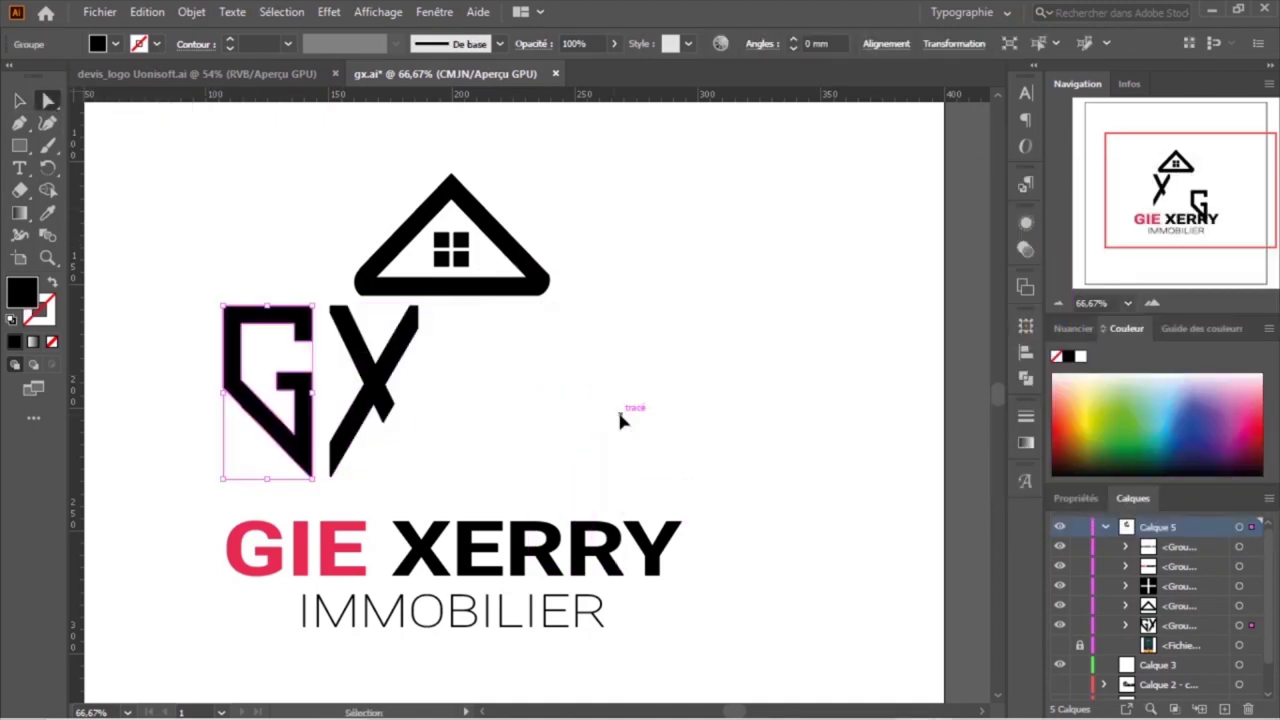
key(ctrl+z)
click(620, 324)
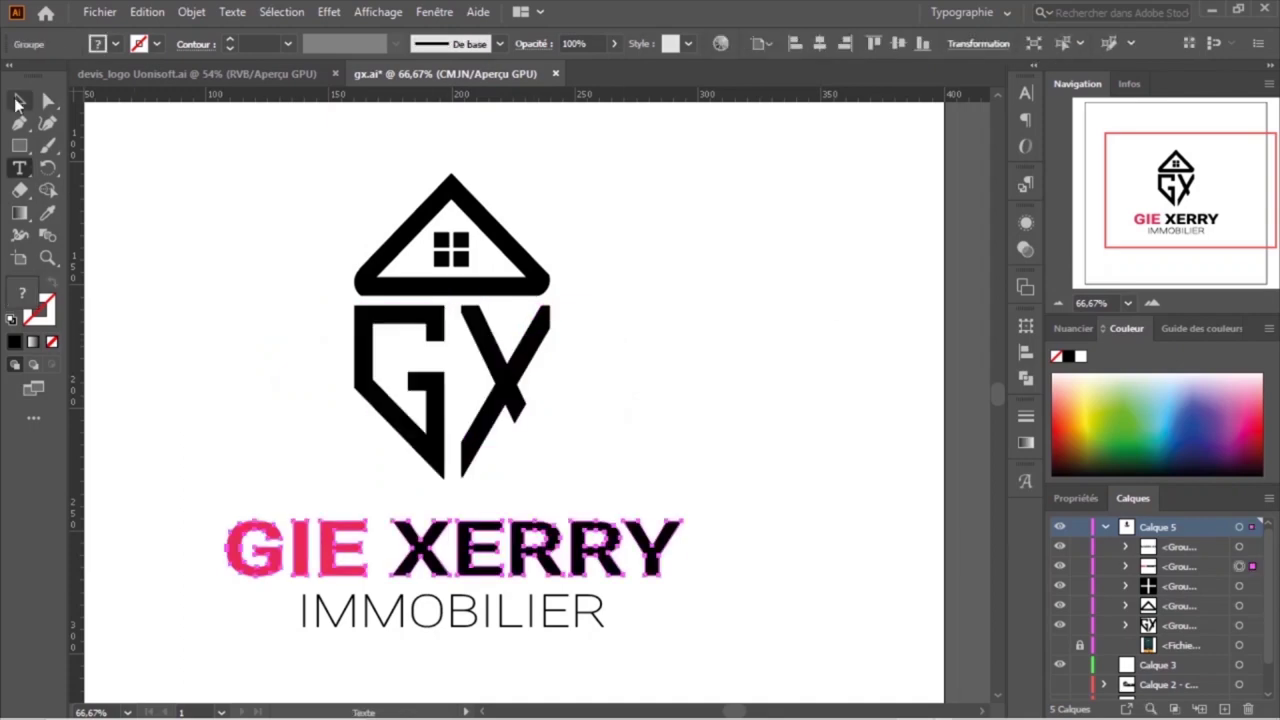
Select the word GIE and copy its pink hex code e73151 from the Color Picker
key(v)
click(245, 560)
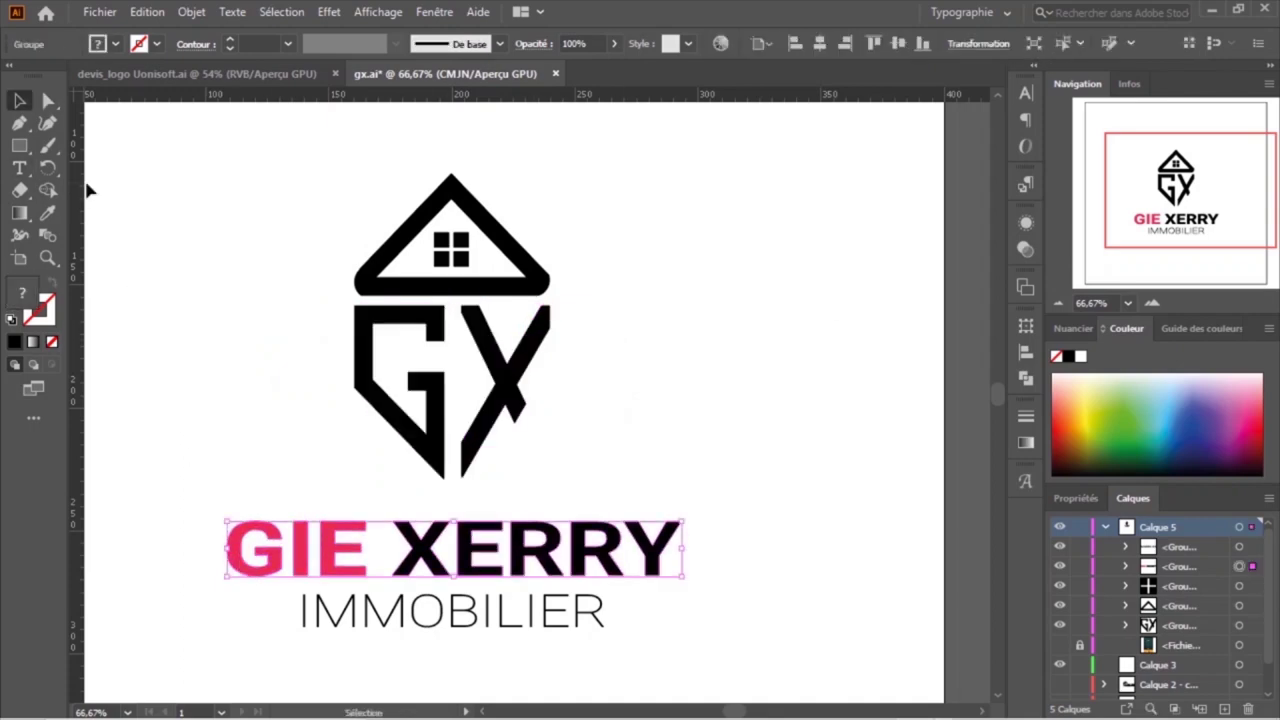
click(48, 101)
click(250, 548)
double_click(26, 295)
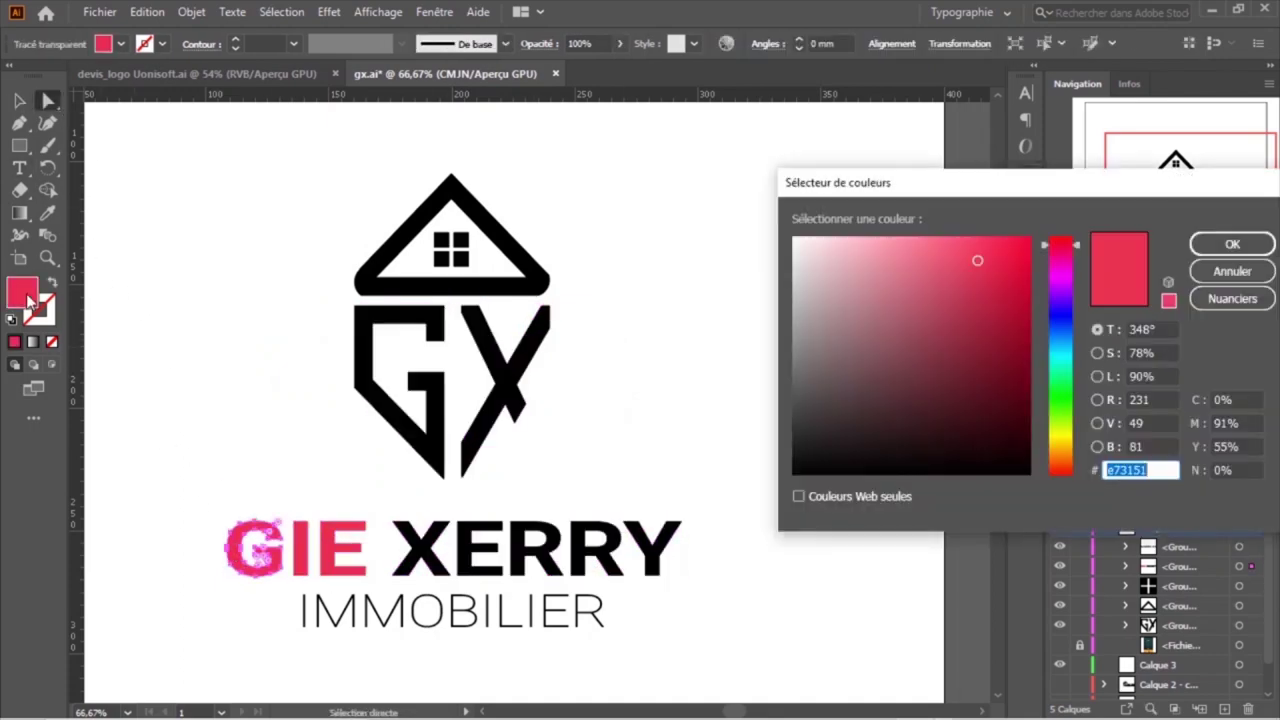
key(Escape)
Fill the G of the monogram with pink e73151, leaving the X black
click(375, 410)
double_click(24, 293)
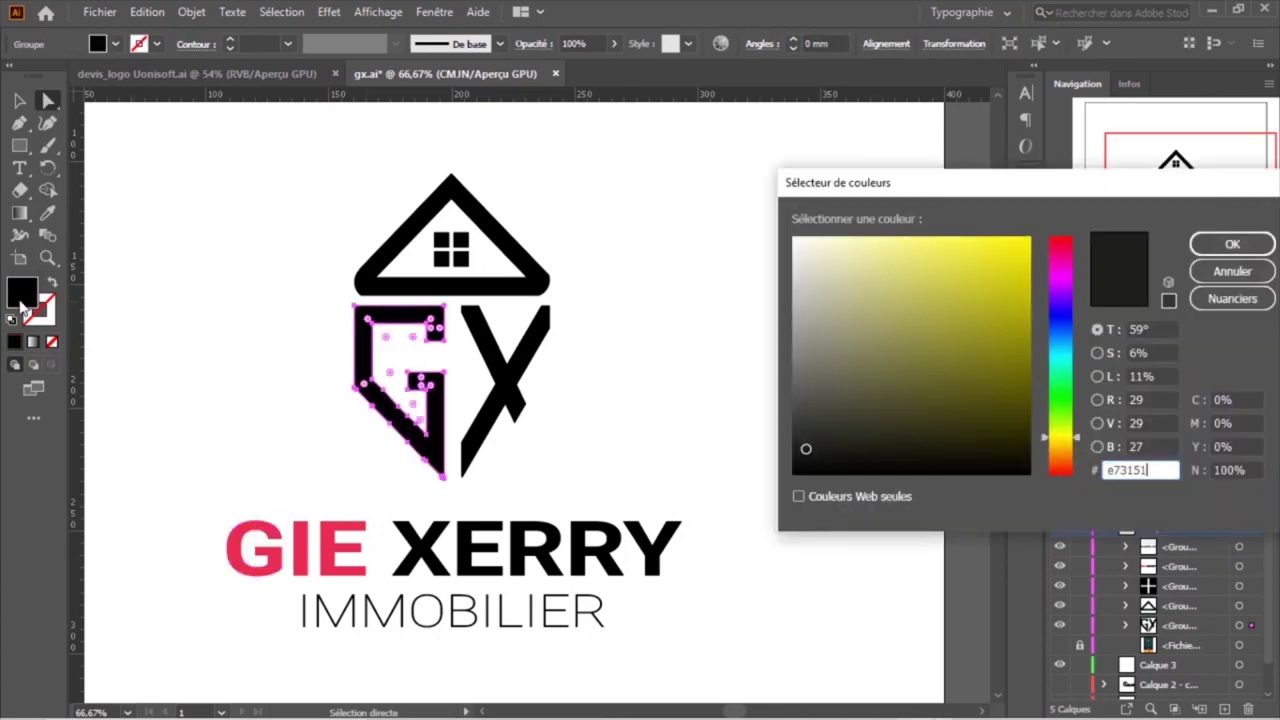
key(Return)
click(250, 383)
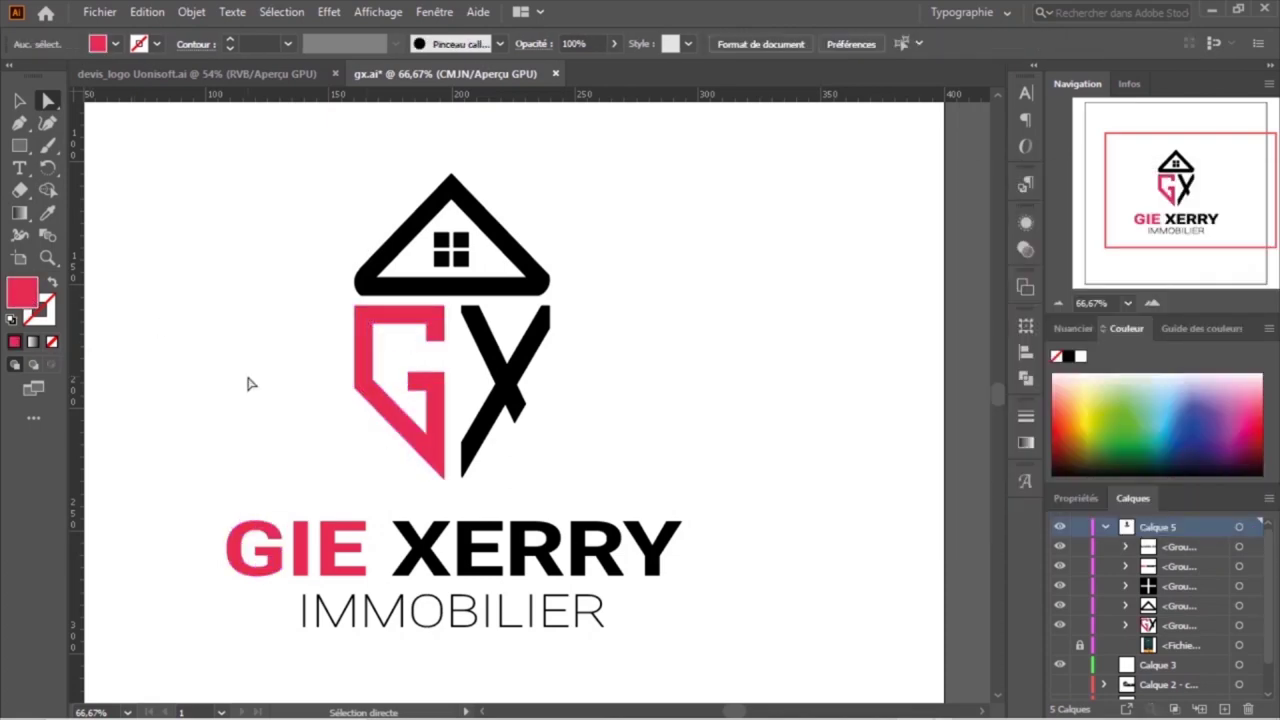
click(459, 241)
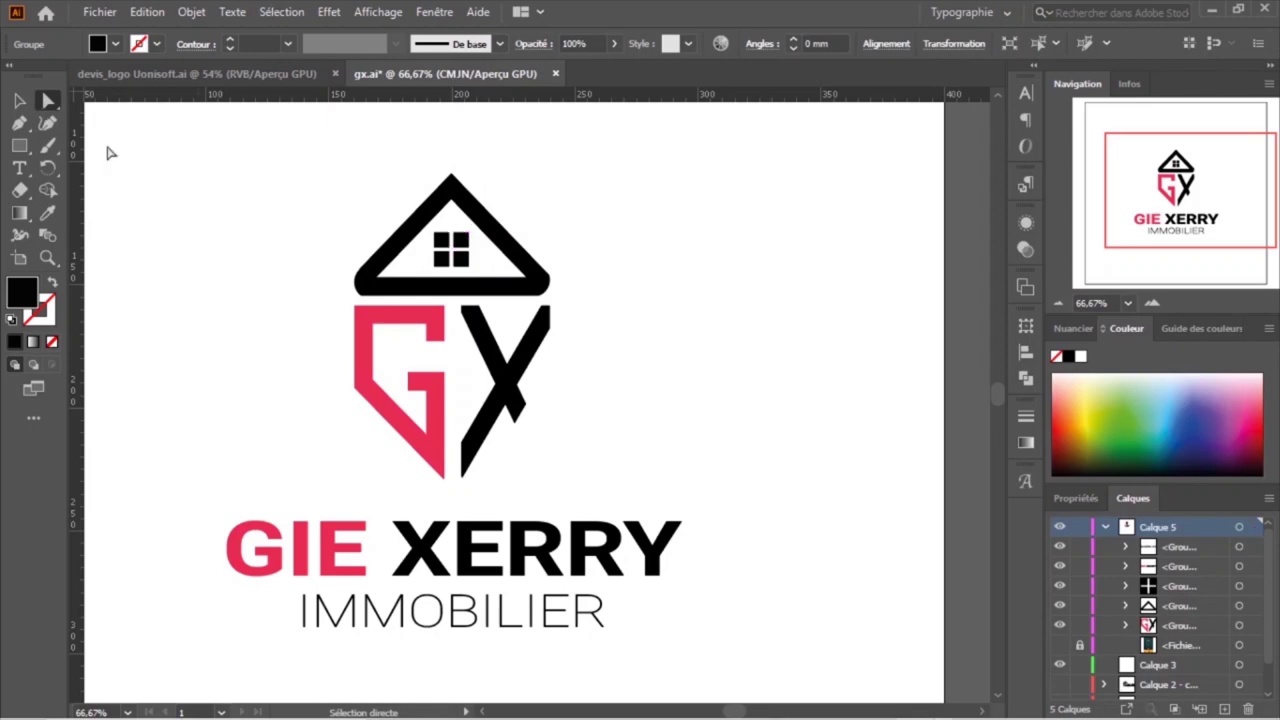
Try pink on the roof window, revert it to black, and save the file
key(v)
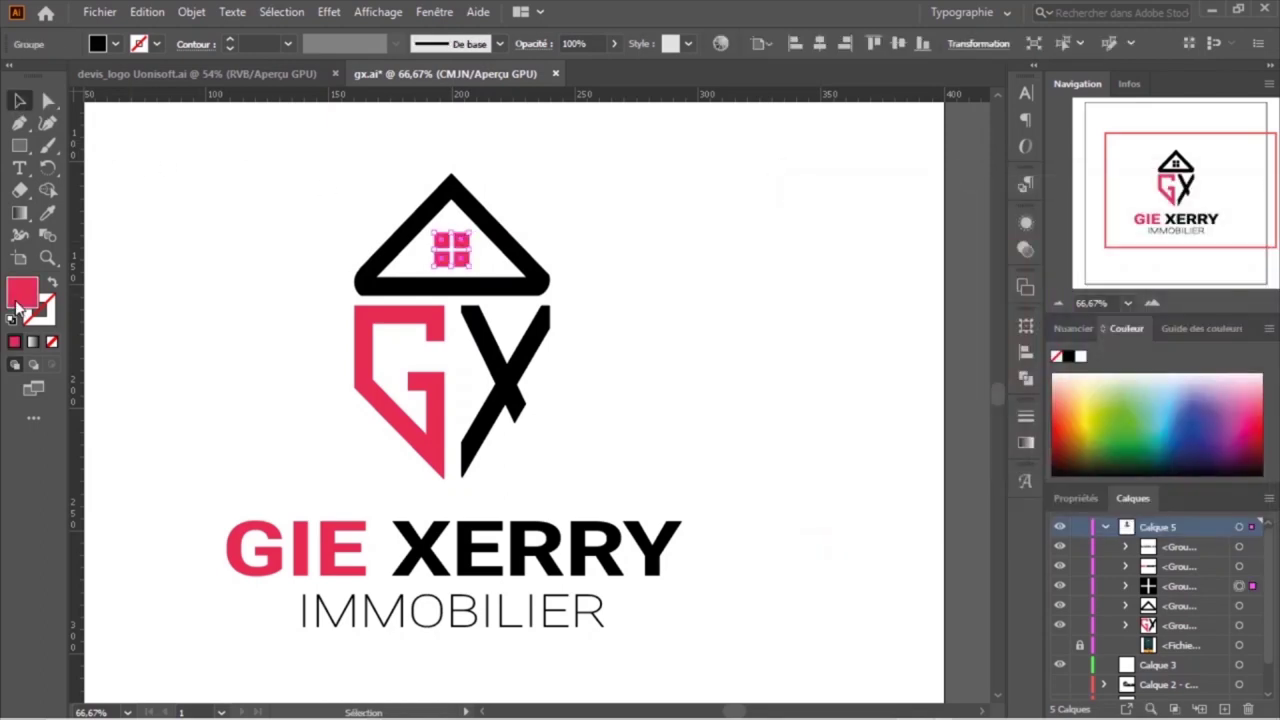
click(248, 304)
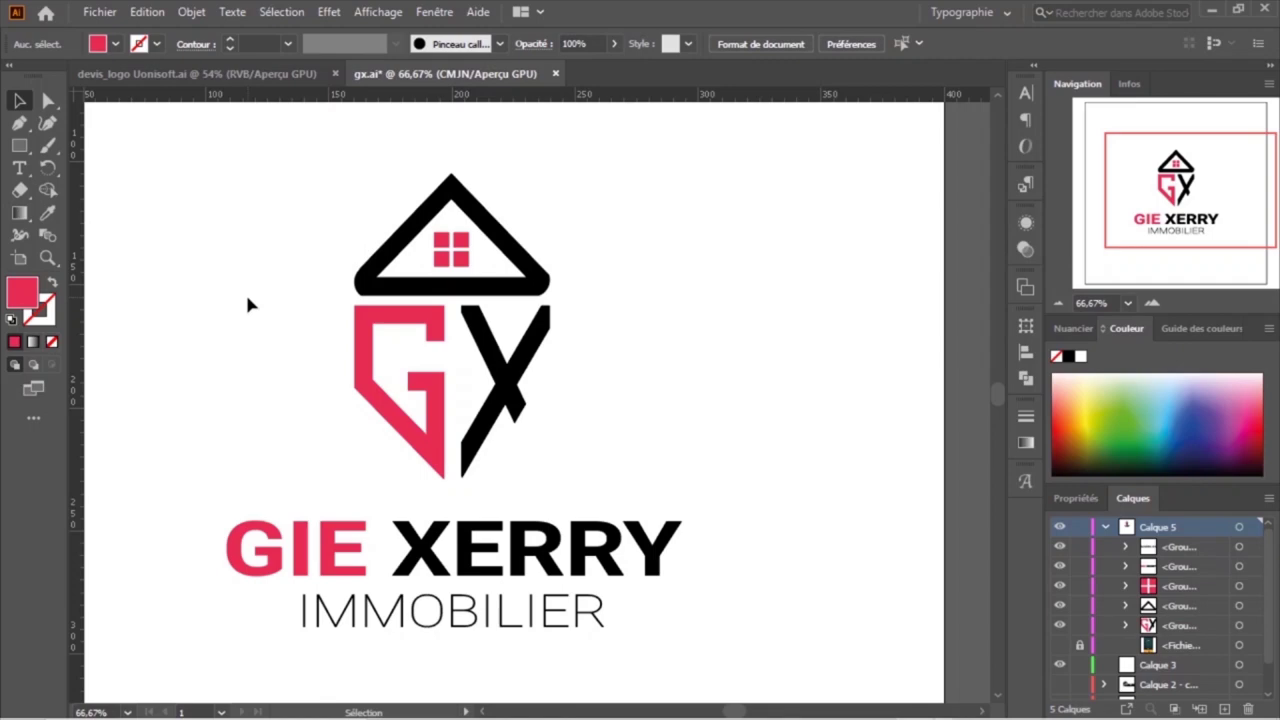
key(ctrl+z)
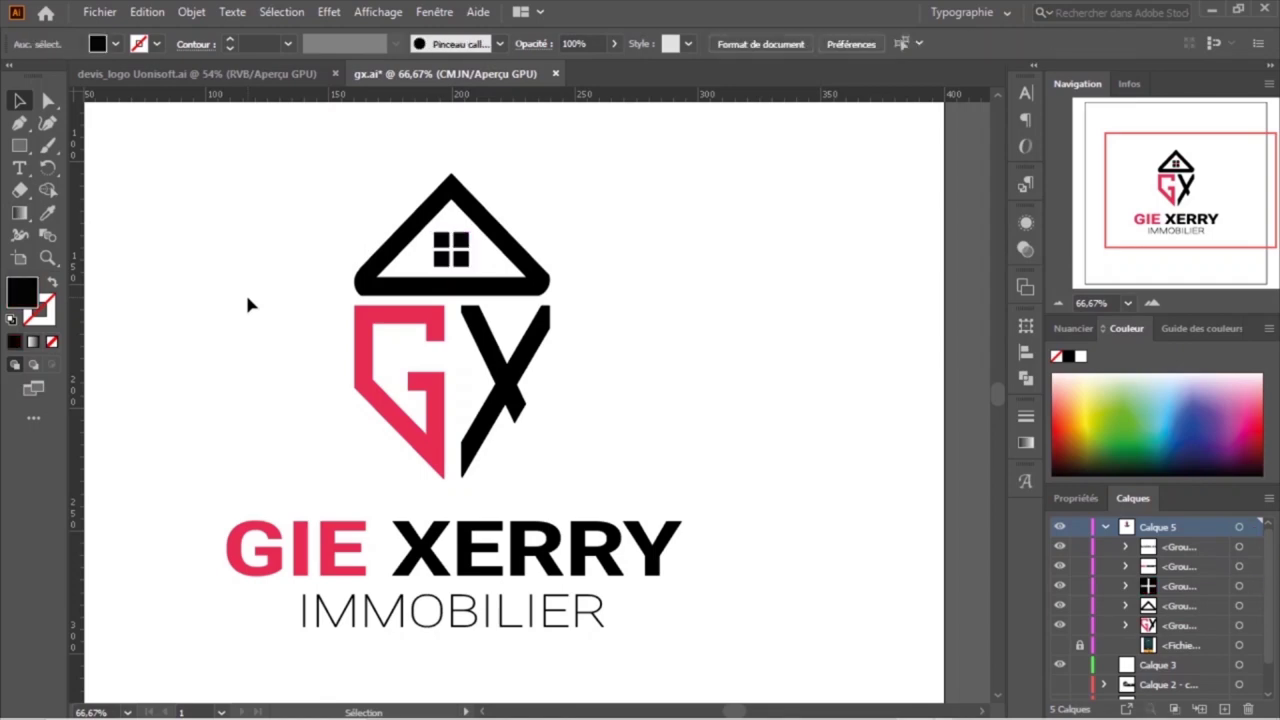
key(ctrl+s)
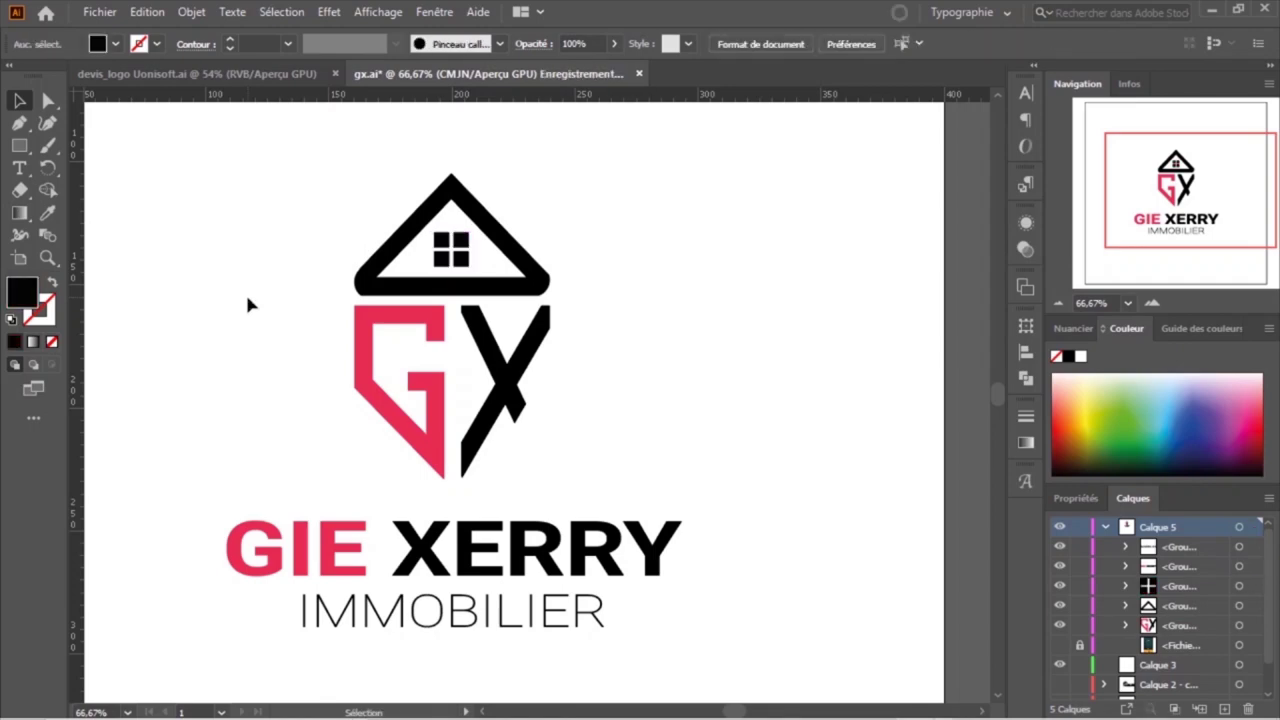
Move the GIE XERRY / IMMOBILIER text group slightly upward beneath the GX mark
key(ctrl+0)
drag(540, 490, 540, 480)
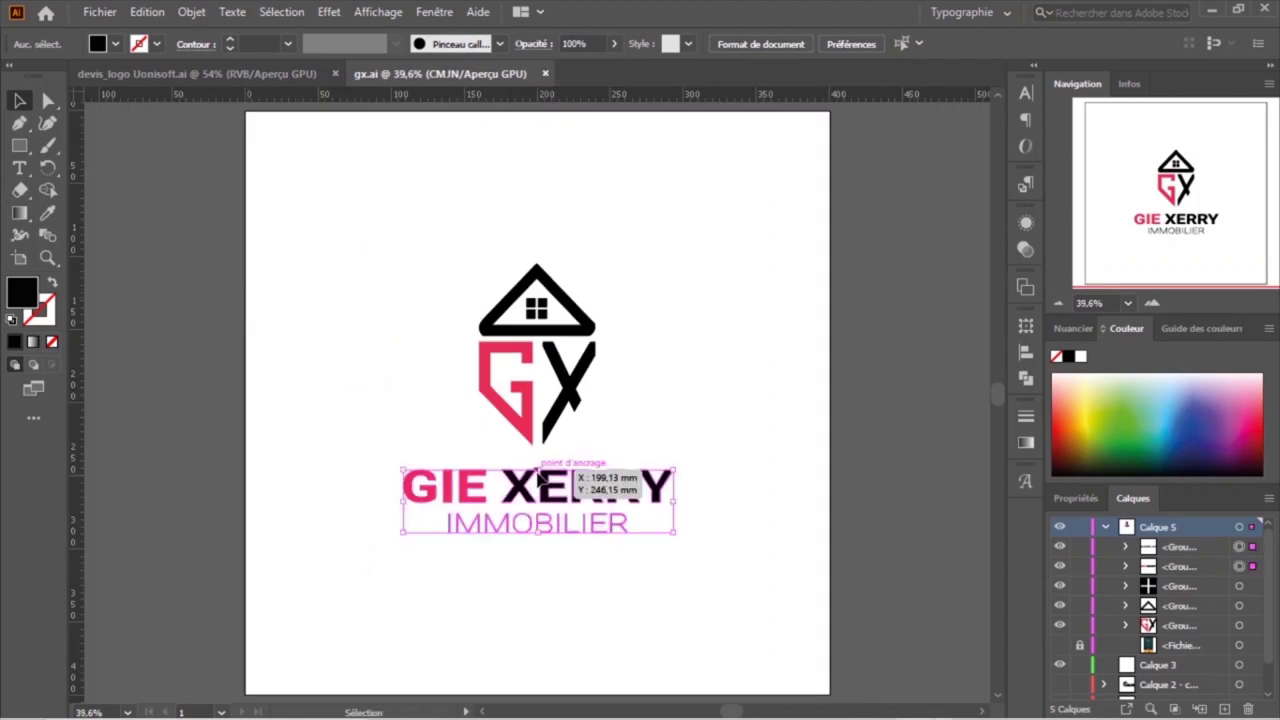
click(366, 258)
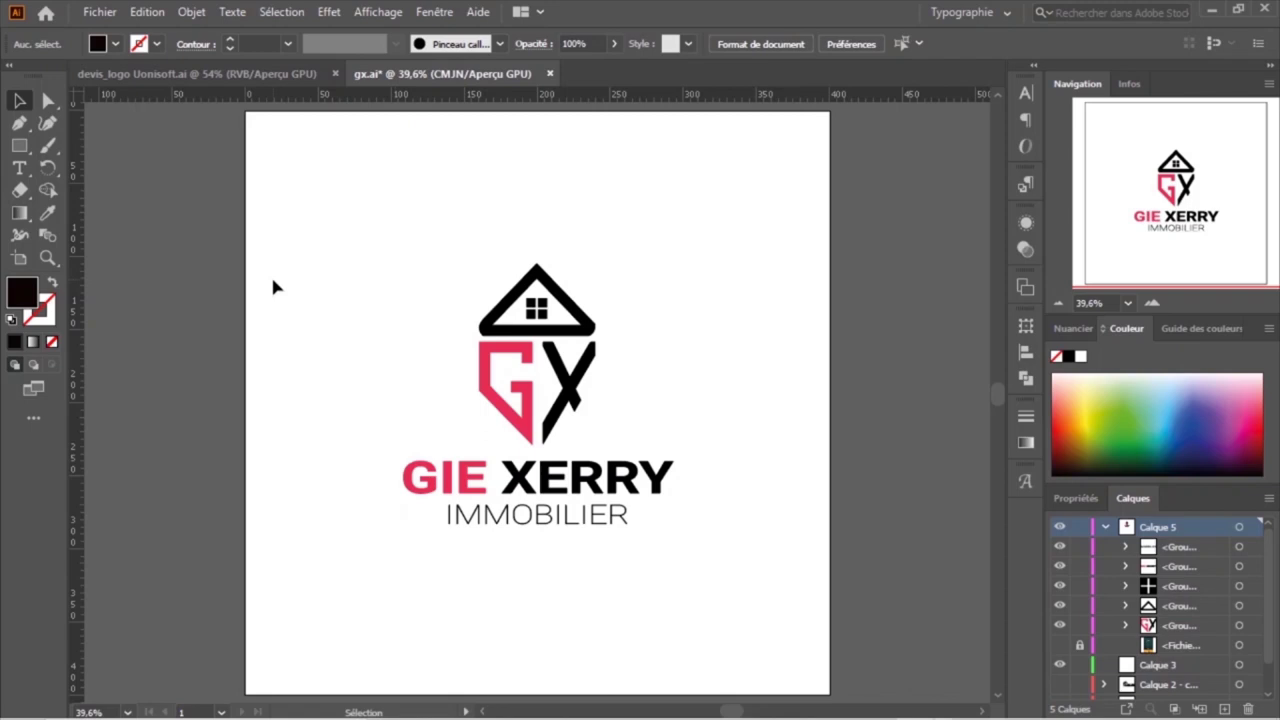
key(ctrl+plus)
Rename the logo layer Calque 5 to V2 and duplicate it as V2 - copie
click(1106, 530)
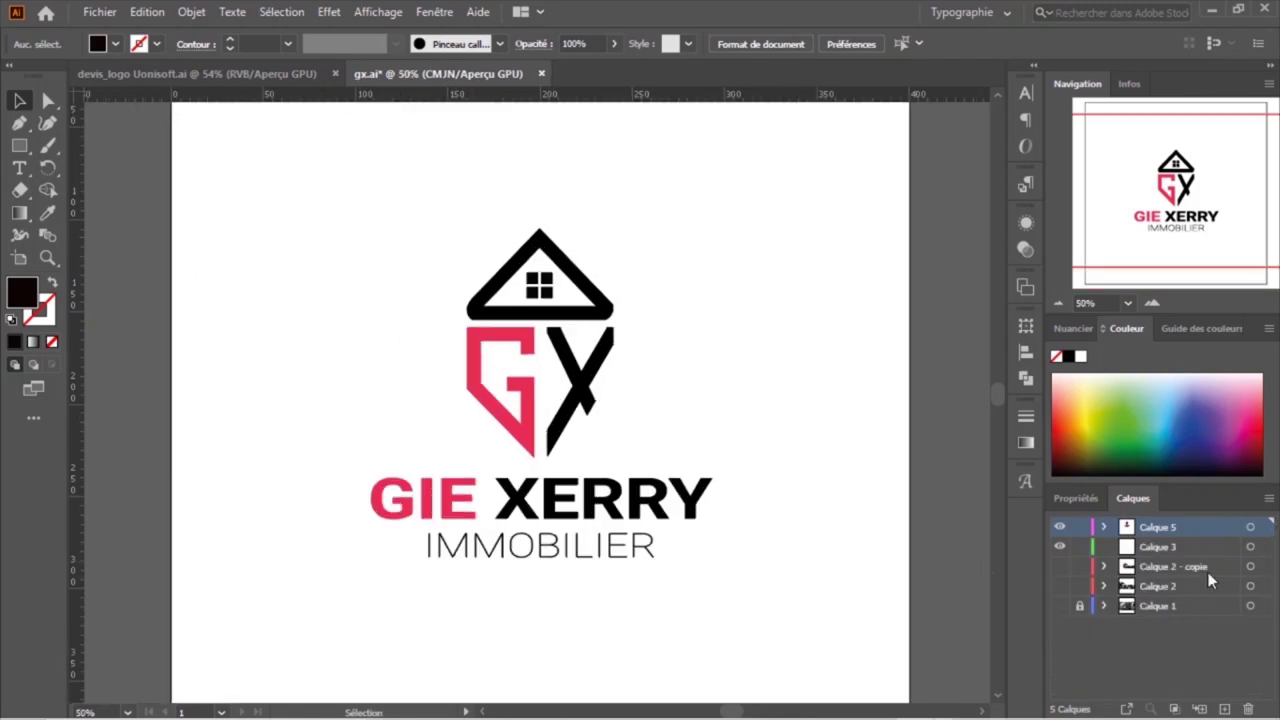
double_click(1158, 527)
text(V2)
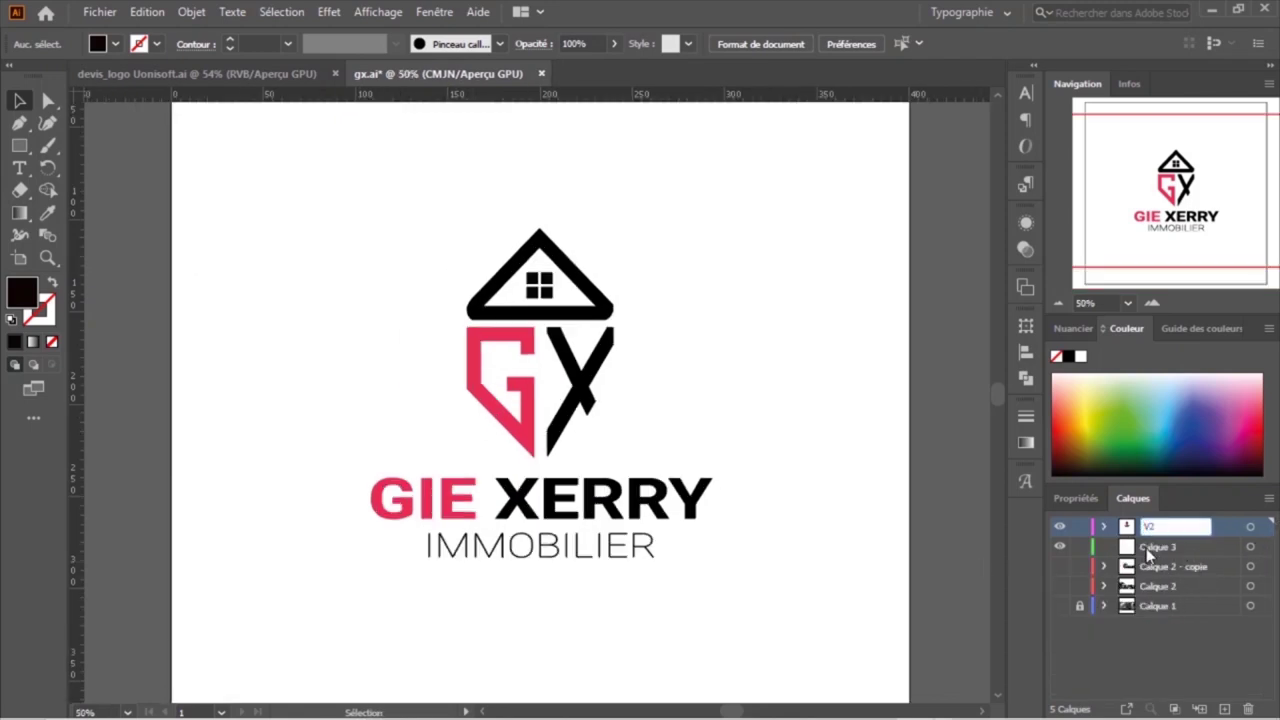
key(Return)
drag(1156, 527, 1088, 532)
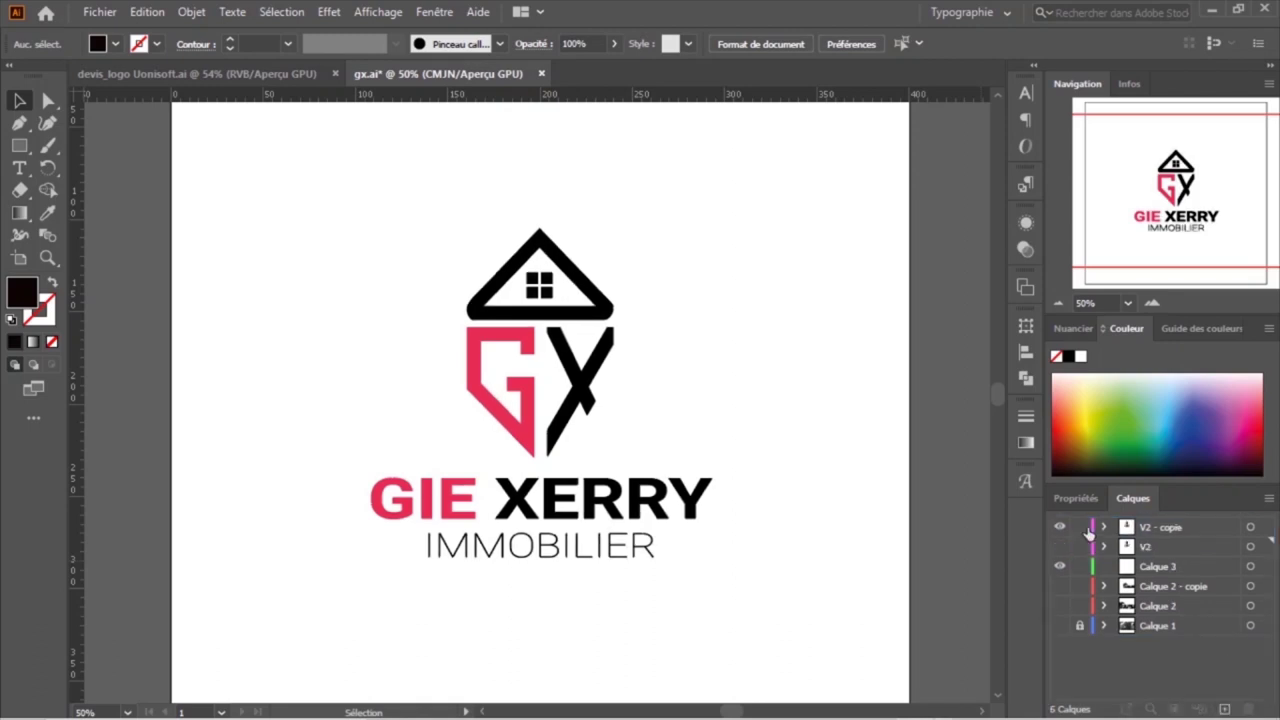
Apply an Ombre portée (drop shadow) effect to the logo on the copy layer
click(540, 300)
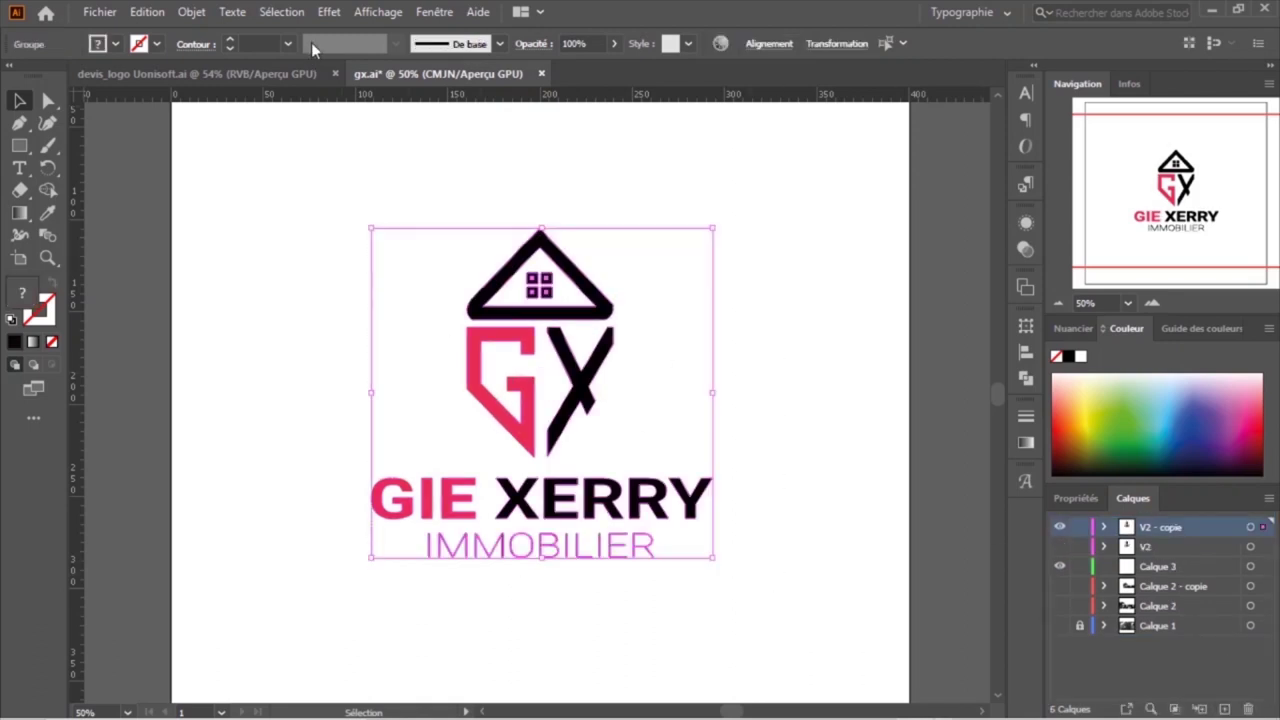
click(329, 12)
click(686, 331)
Set the drop shadow's X offset to 1 mm, Y offset to 2 mm and blur to 1 mm
double_click(1025, 232)
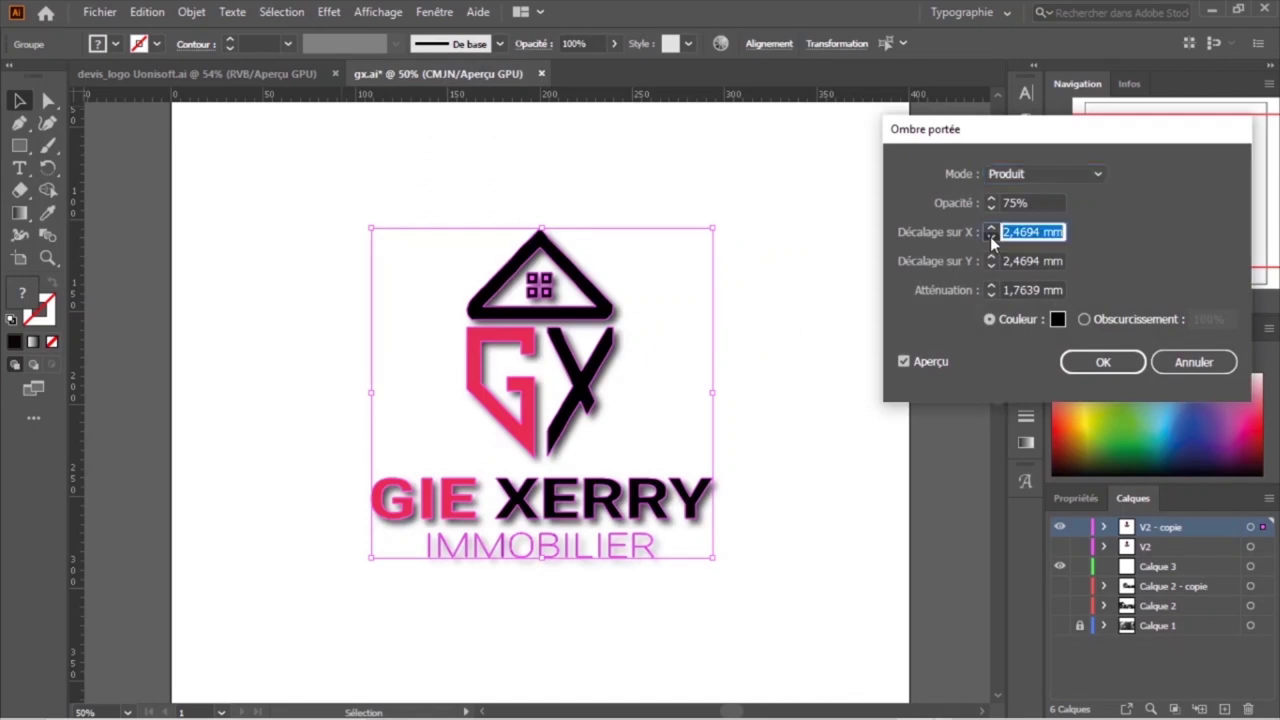
text(0)
click(990, 228)
key(Tab)
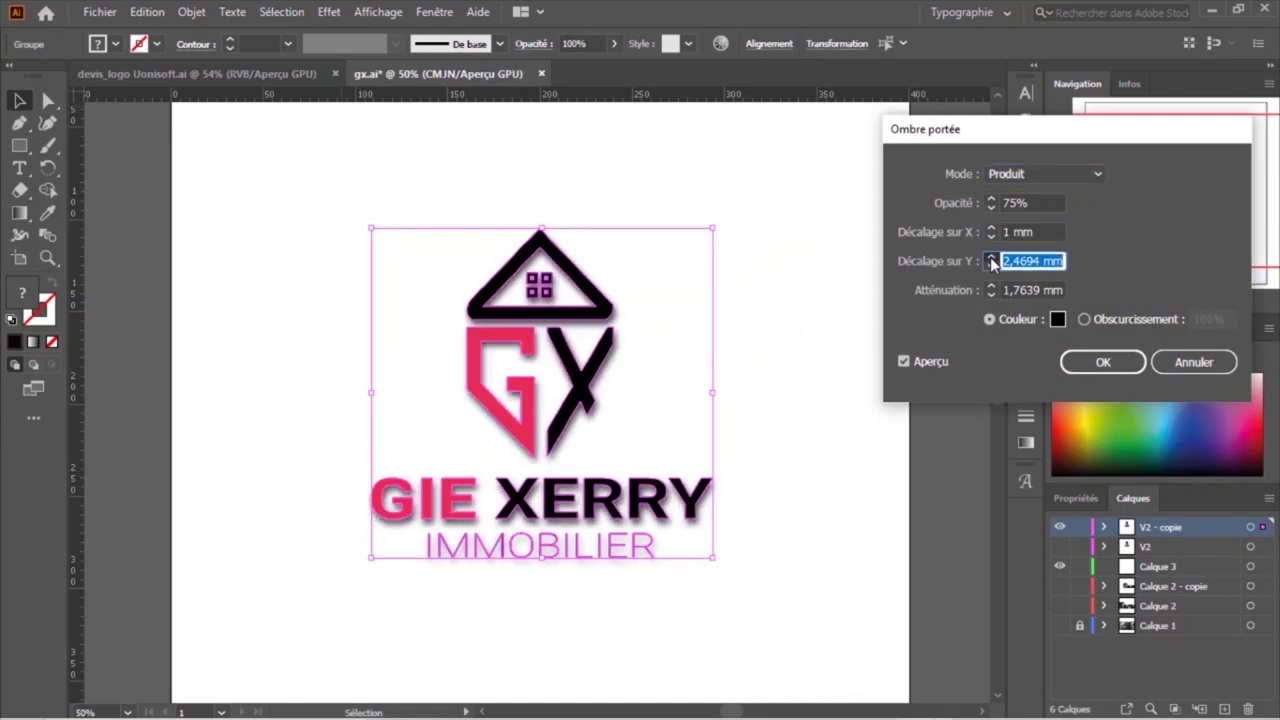
text(3)
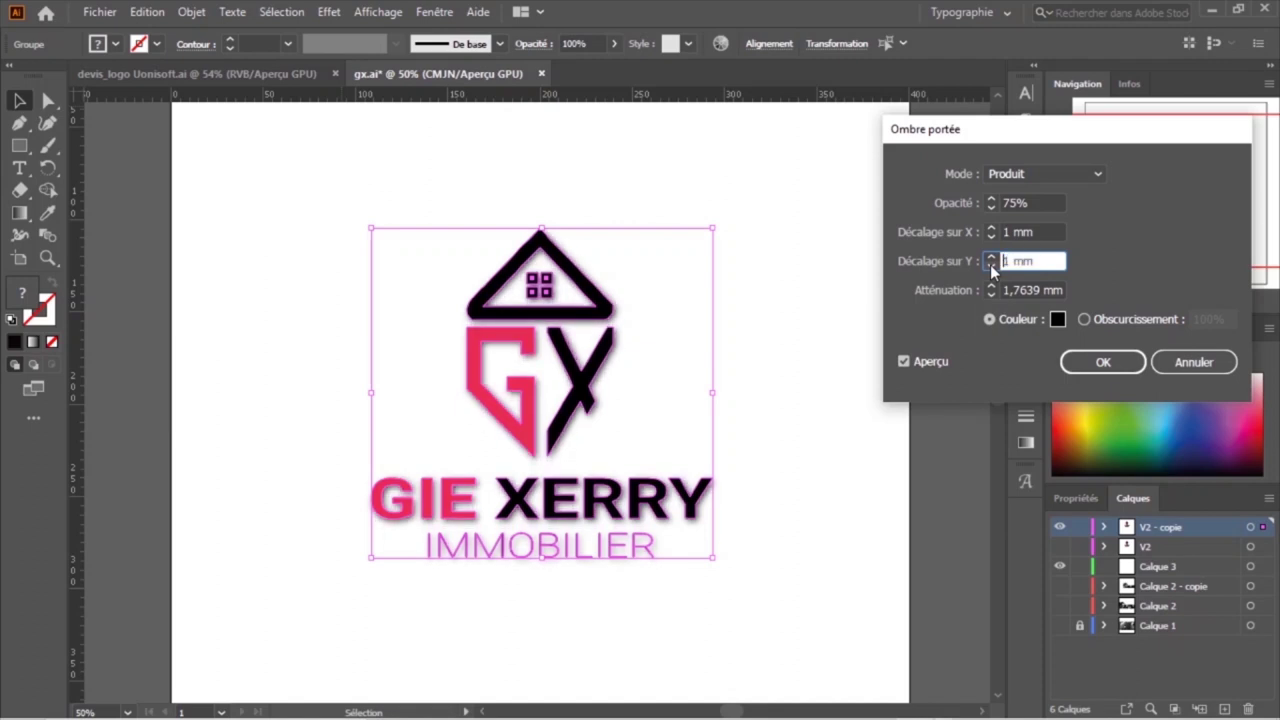
click(990, 265)
click(991, 294)
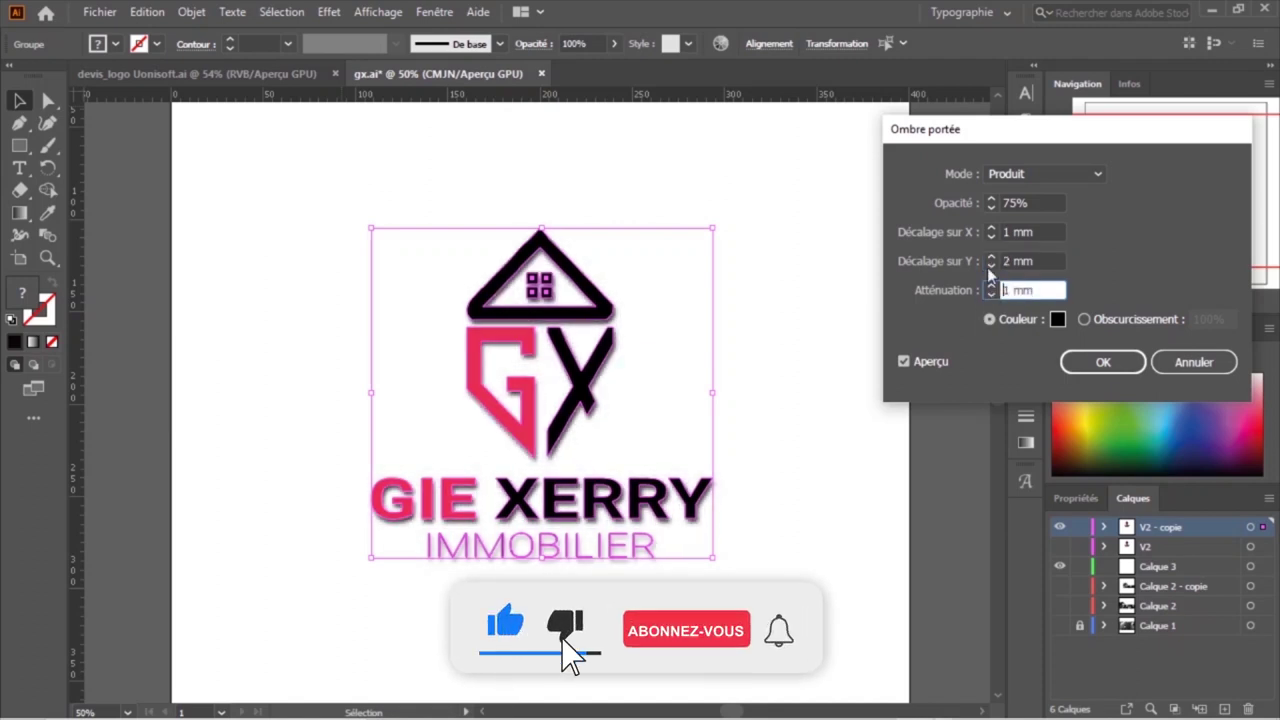
Fine-tune the shadow to 69% opacity, 2 mm X and Y offsets, and 2 mm blur
click(991, 207)
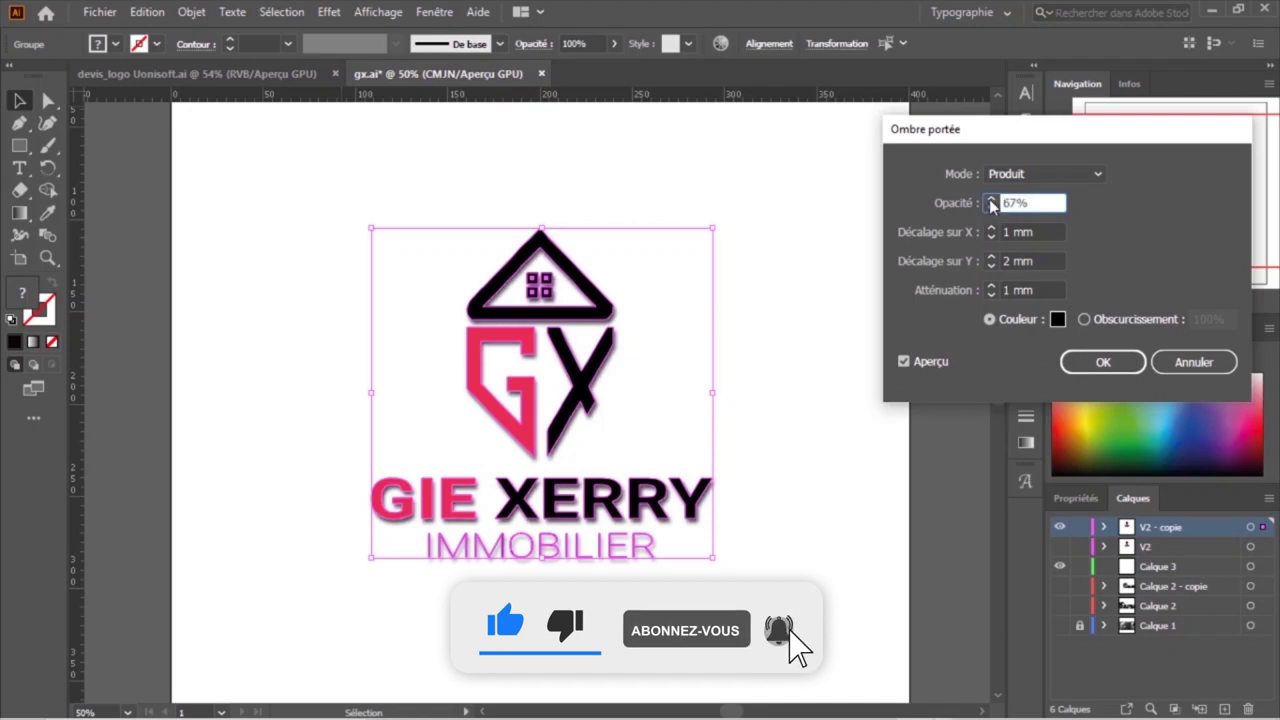
click(991, 198)
click(991, 227)
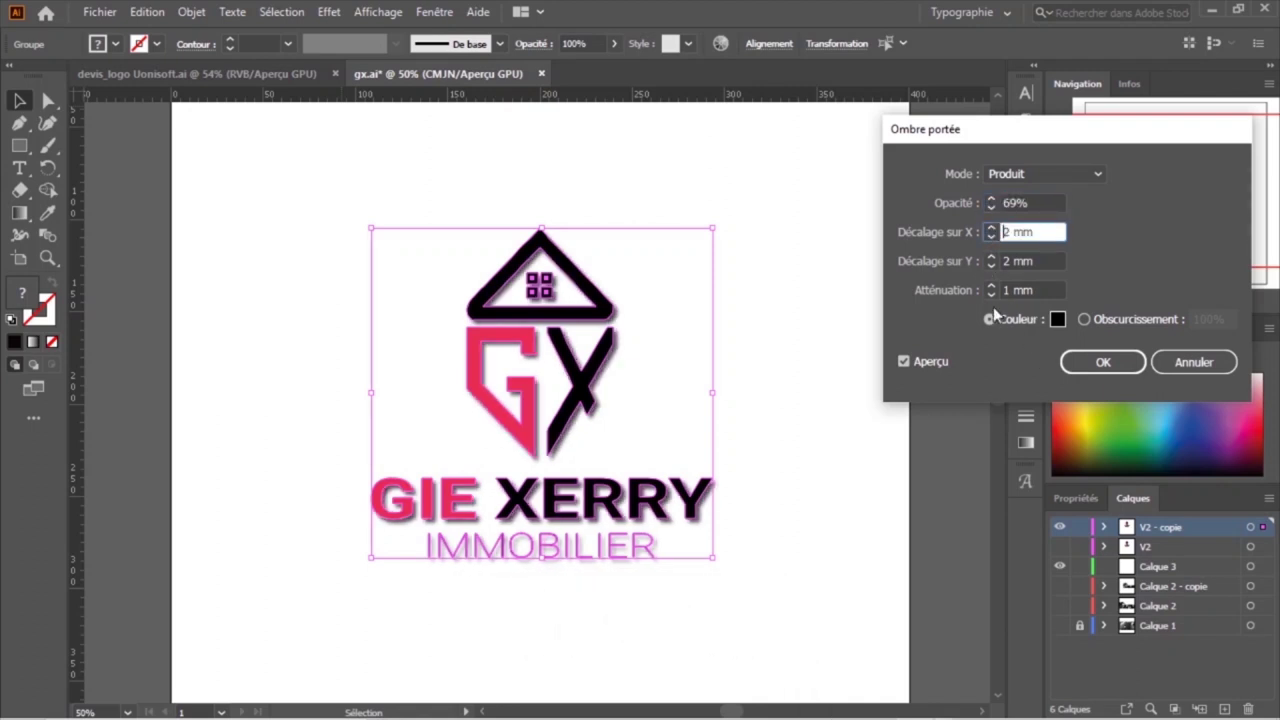
click(991, 286)
click(991, 294)
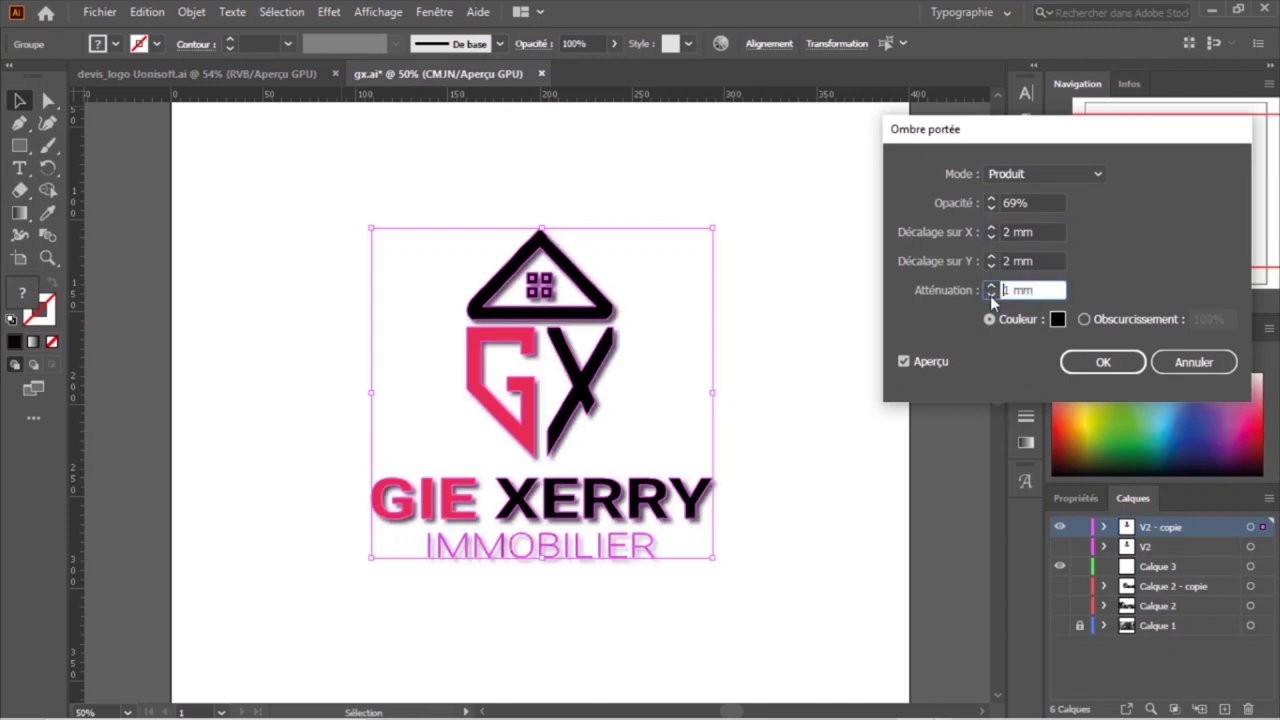
click(991, 286)
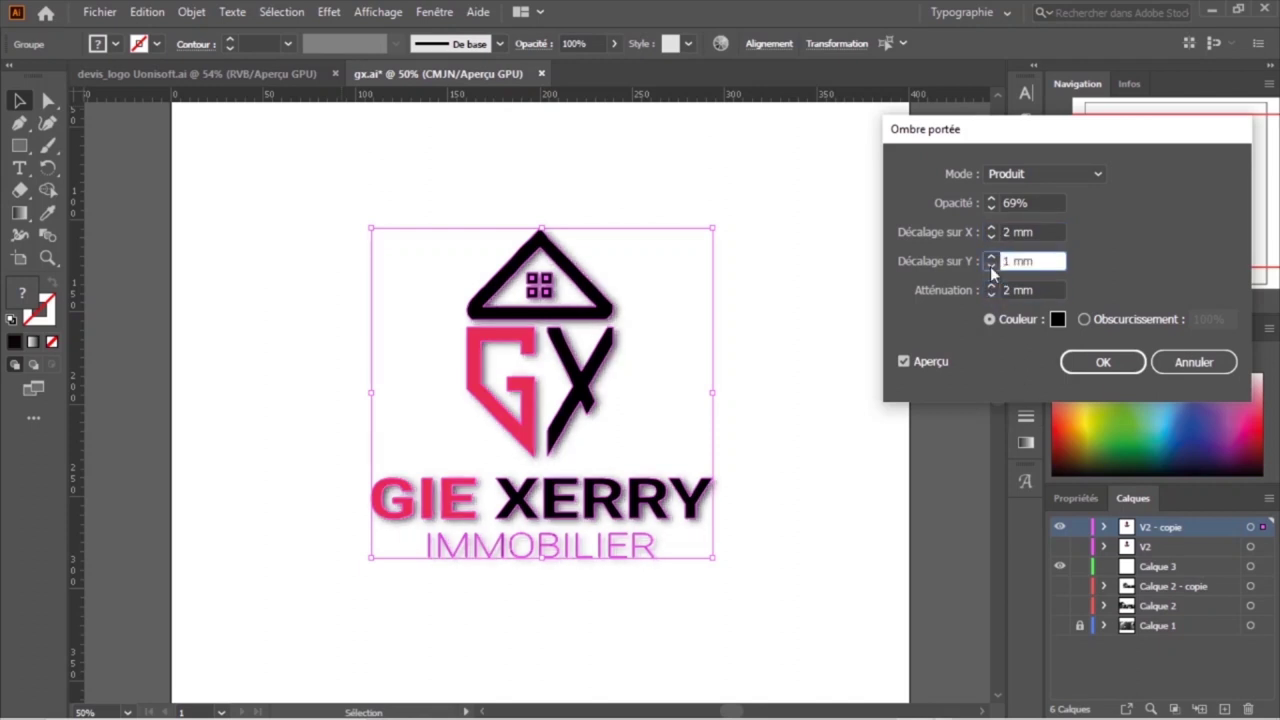
click(991, 257)
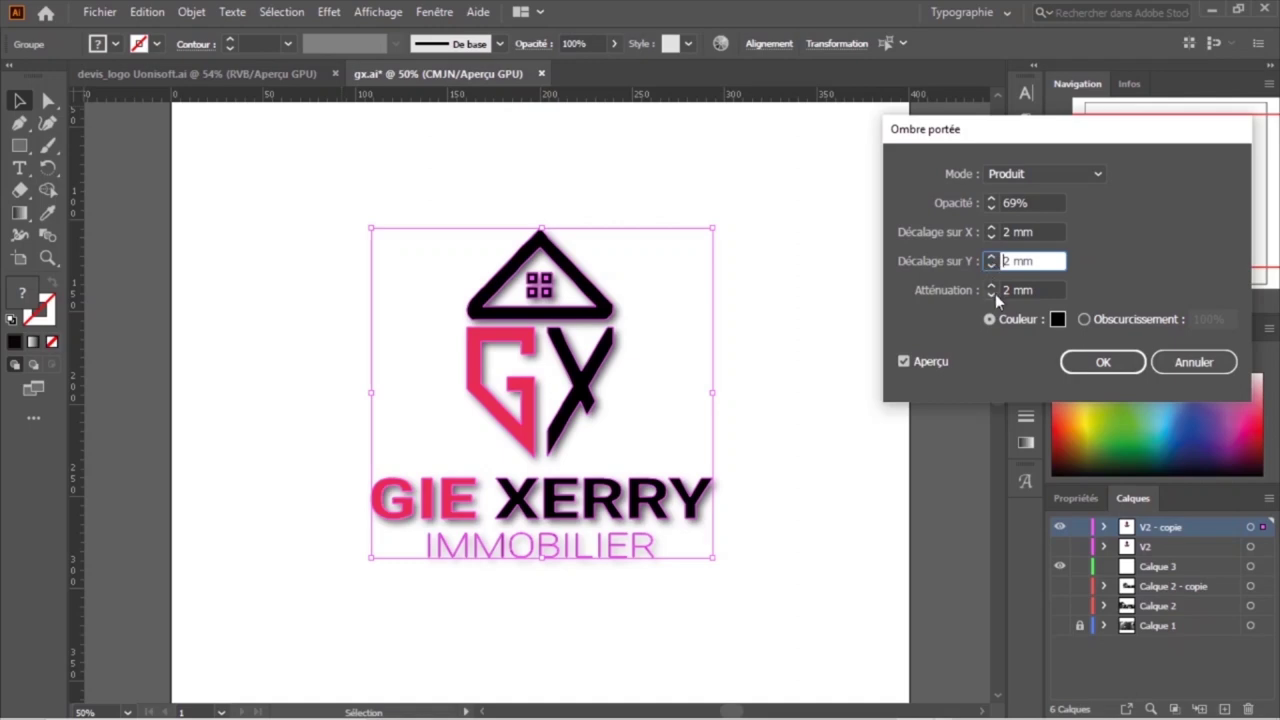